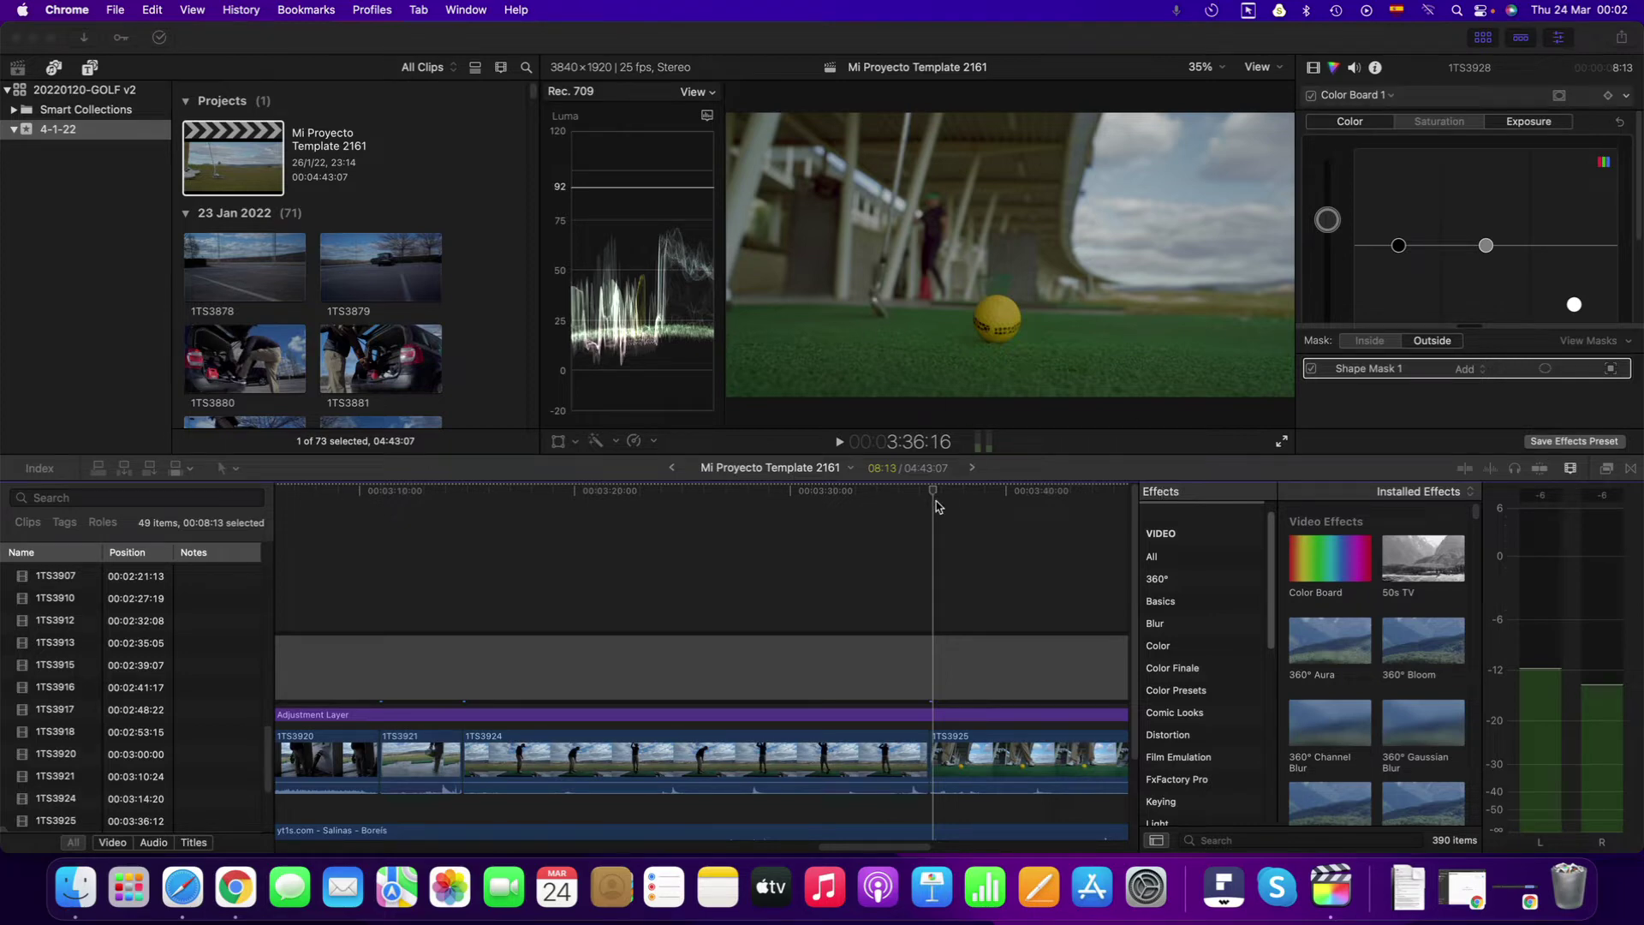
Activate Final Cut Pro and scrub the playhead back and forth across the golf shots.
left_click(875, 848)
scroll(862, 750, "right", 5)
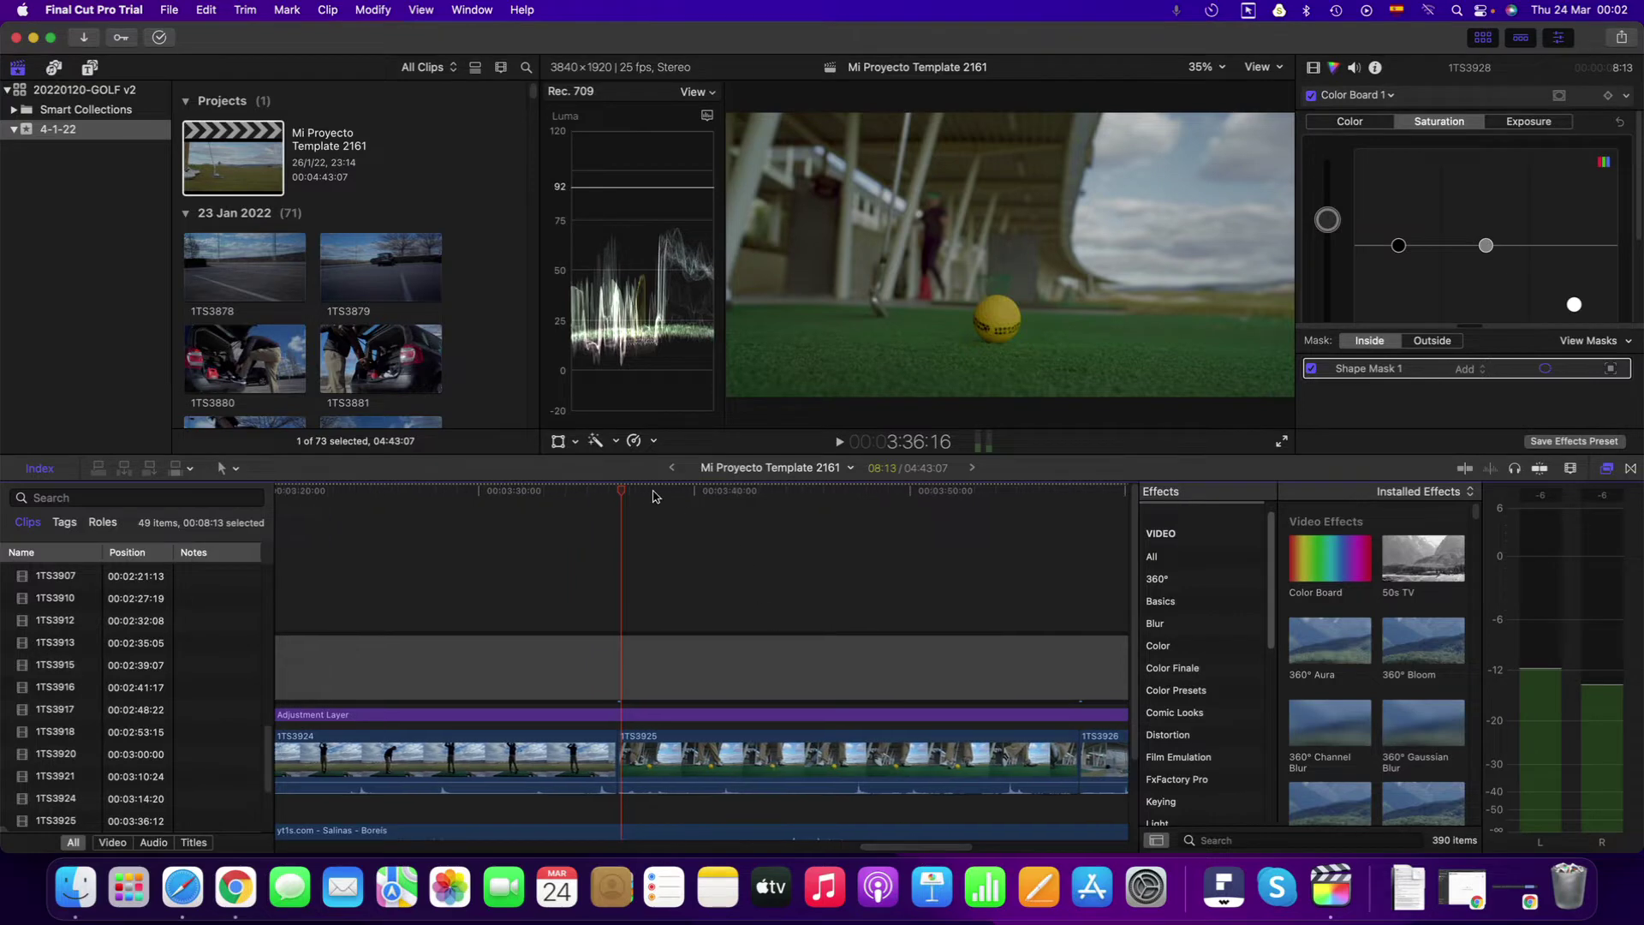
left_click_drag(625, 497, 787, 501)
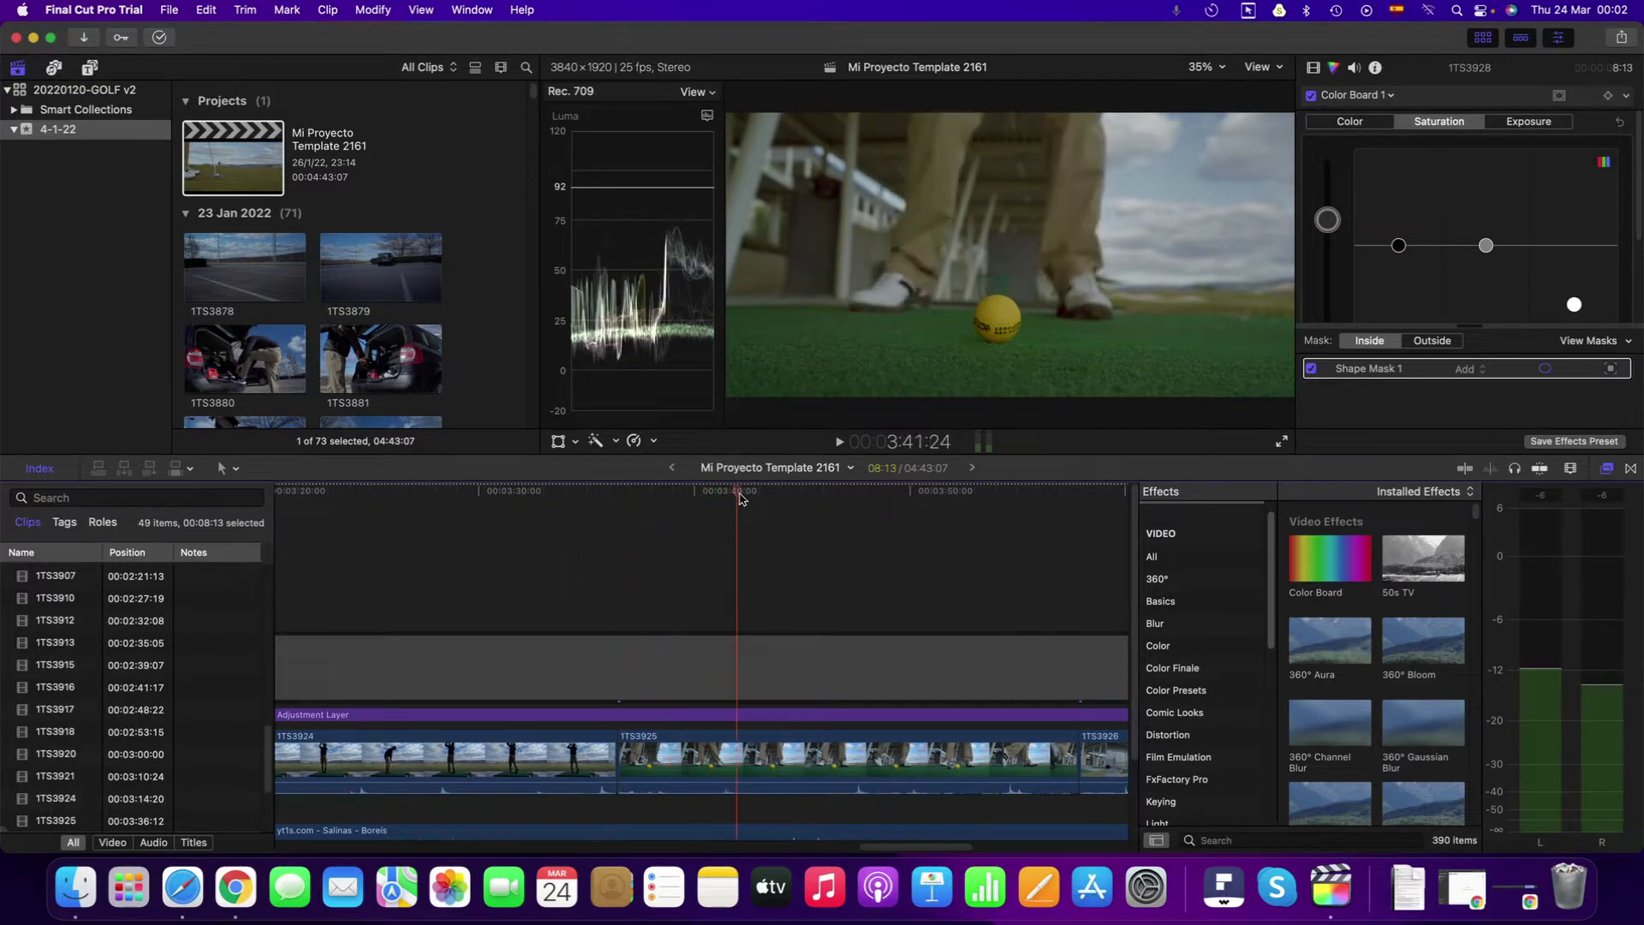
mouse_move(787, 501)
left_mouse_down()
mouse_move(1010, 519)
mouse_move(704, 525)
mouse_move(1037, 536)
mouse_move(623, 533)
left_mouse_up()
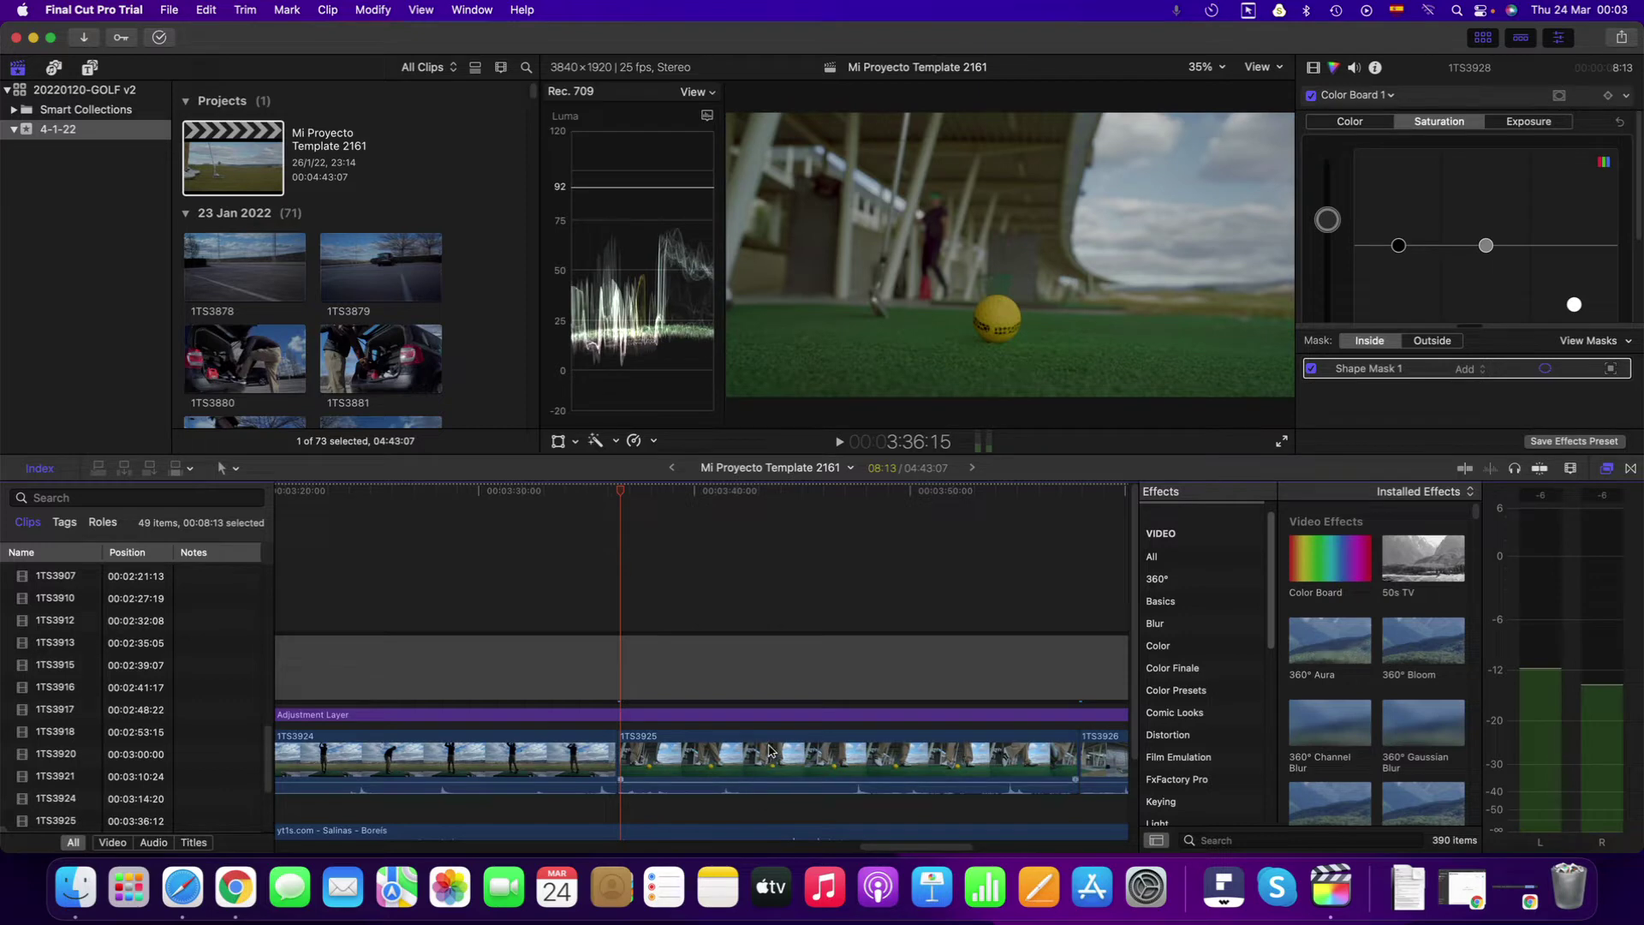
Select clip 1TS3925 and add Hue/Saturation Curves, readying the Hue vs Sat eyedropper.
left_click(771, 752)
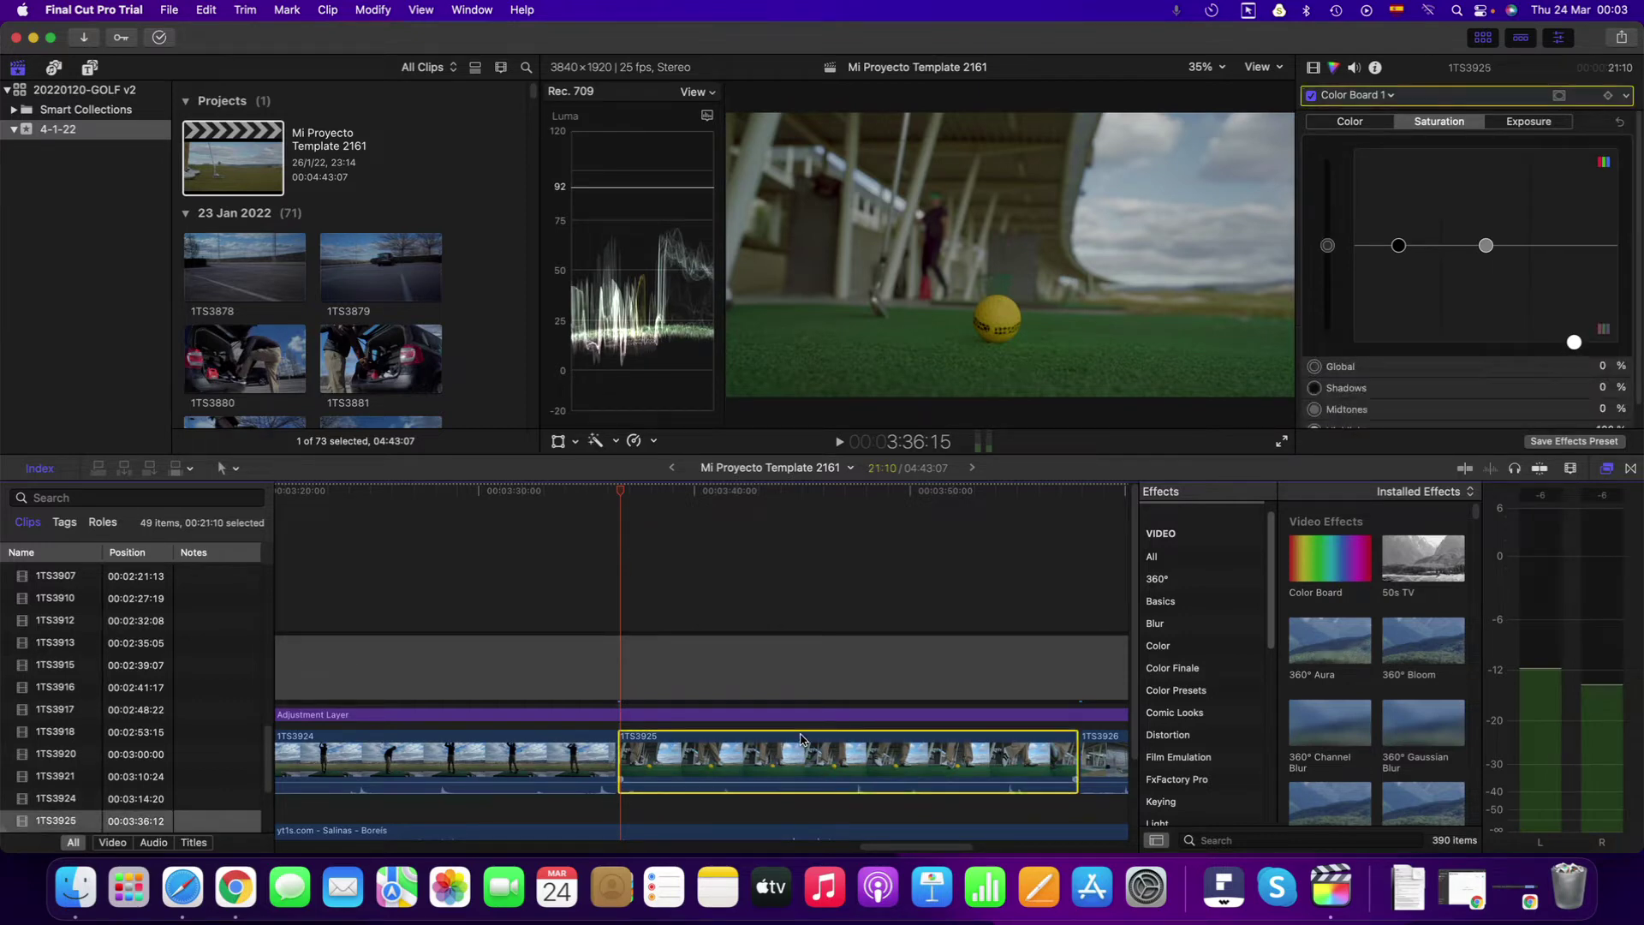
left_click(1338, 72)
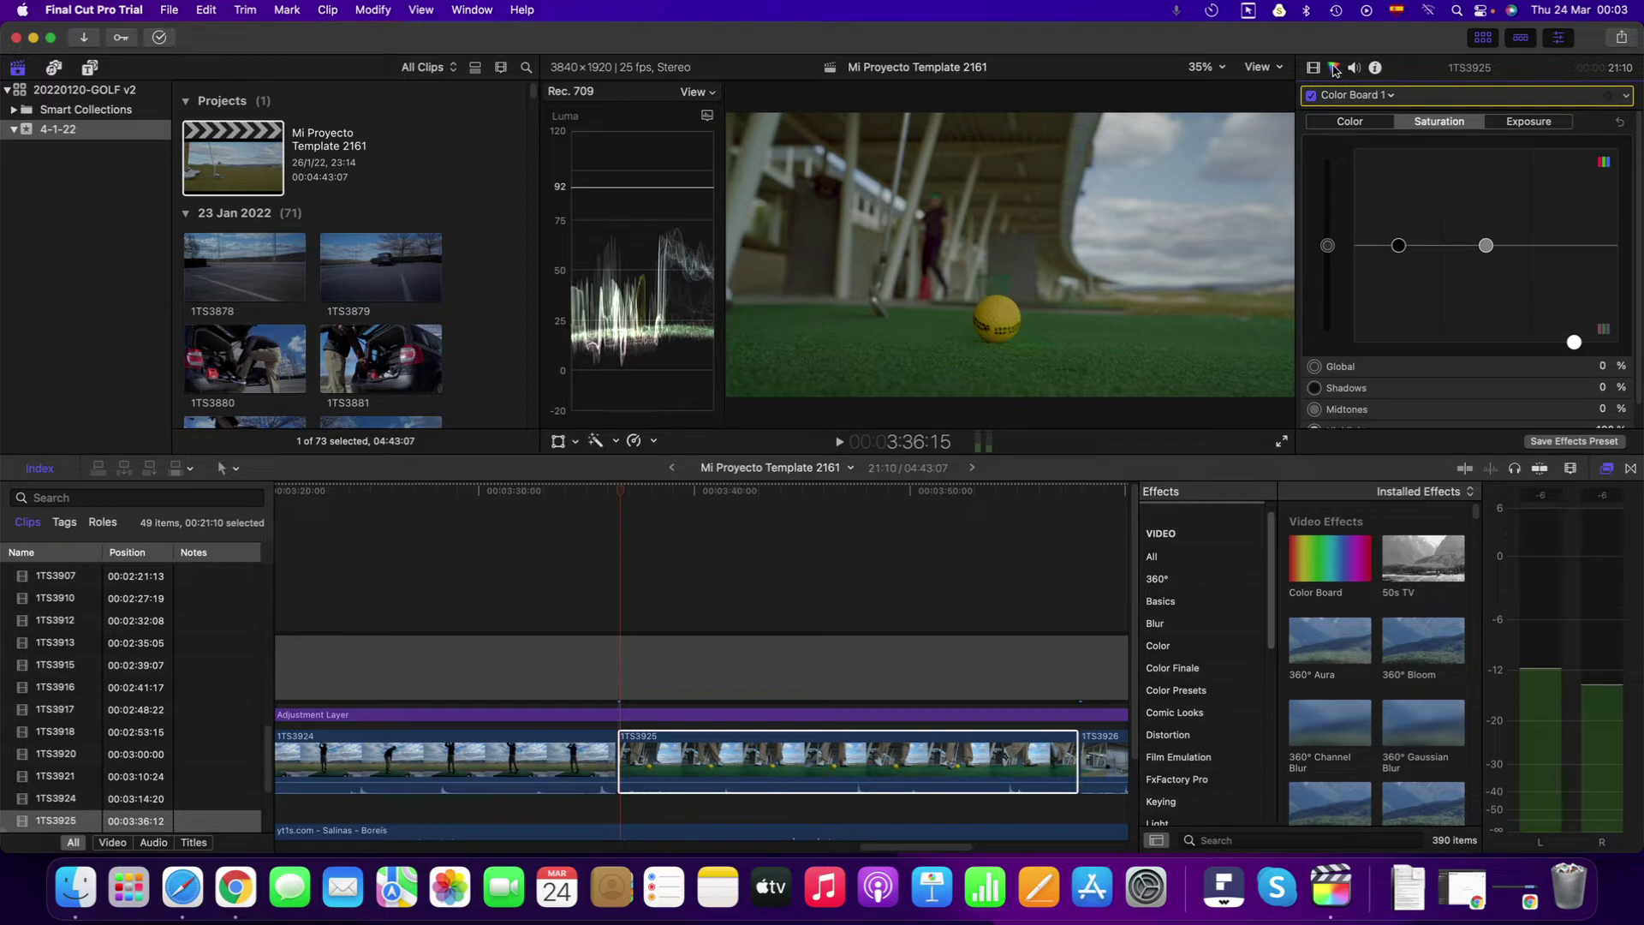
scroll(1449, 215, "down", 1)
scroll(1414, 248, "up", 1)
left_click(1370, 94)
left_click(1392, 236)
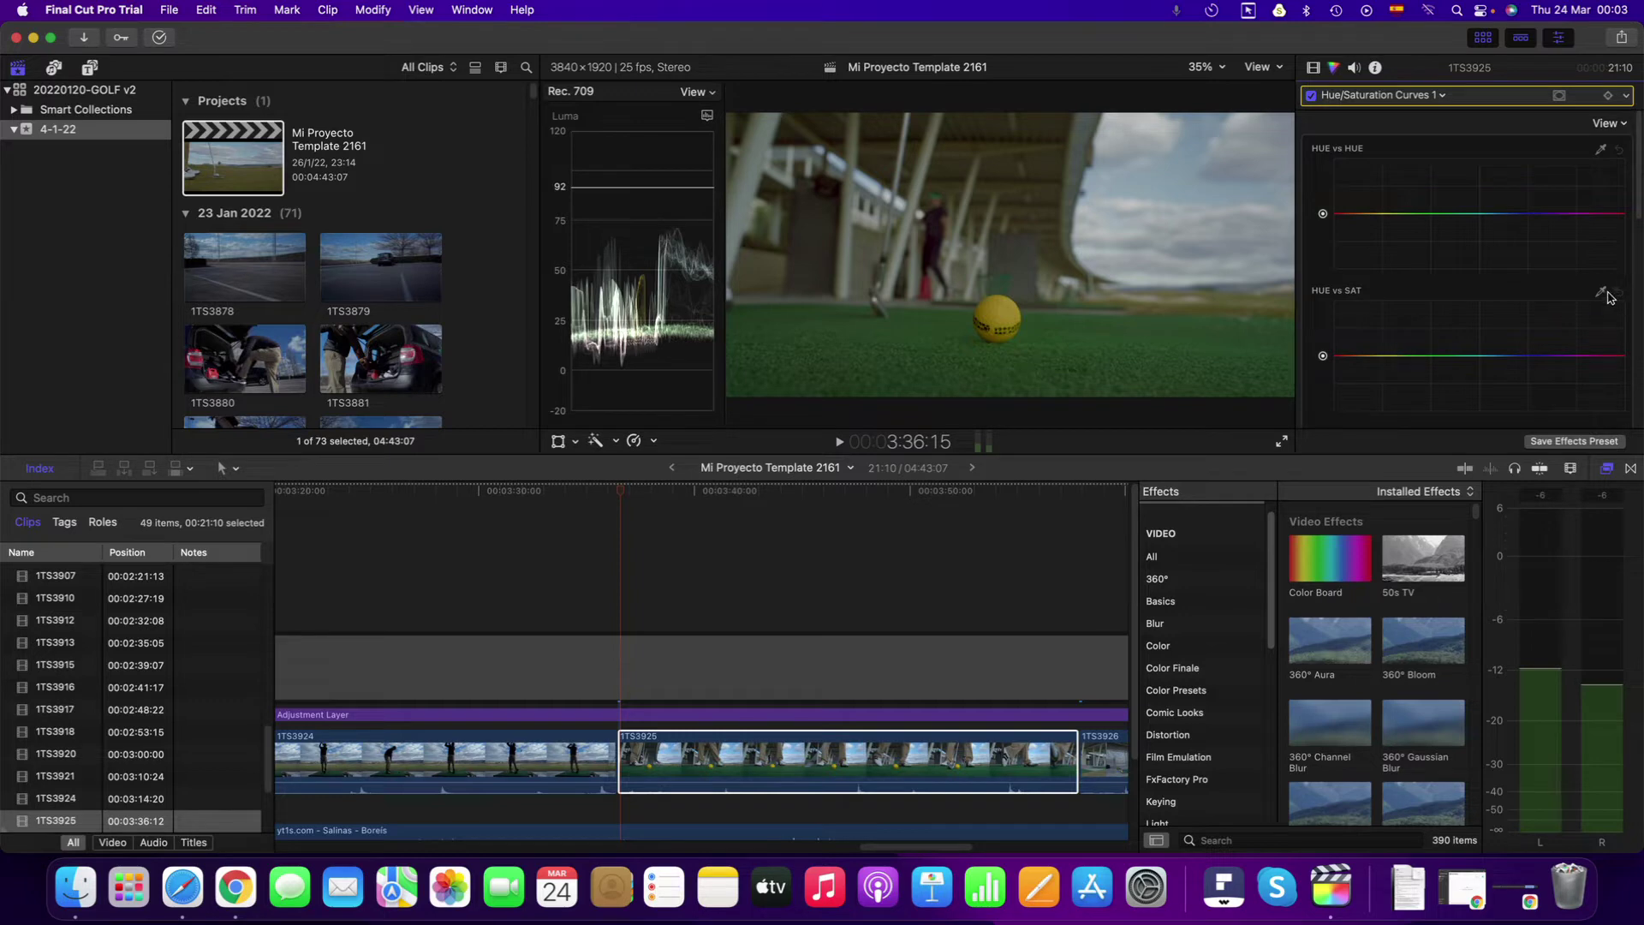
left_click(1601, 292)
Sample the green grass and pull its point down on the Hue vs Sat curve.
left_click(1107, 346)
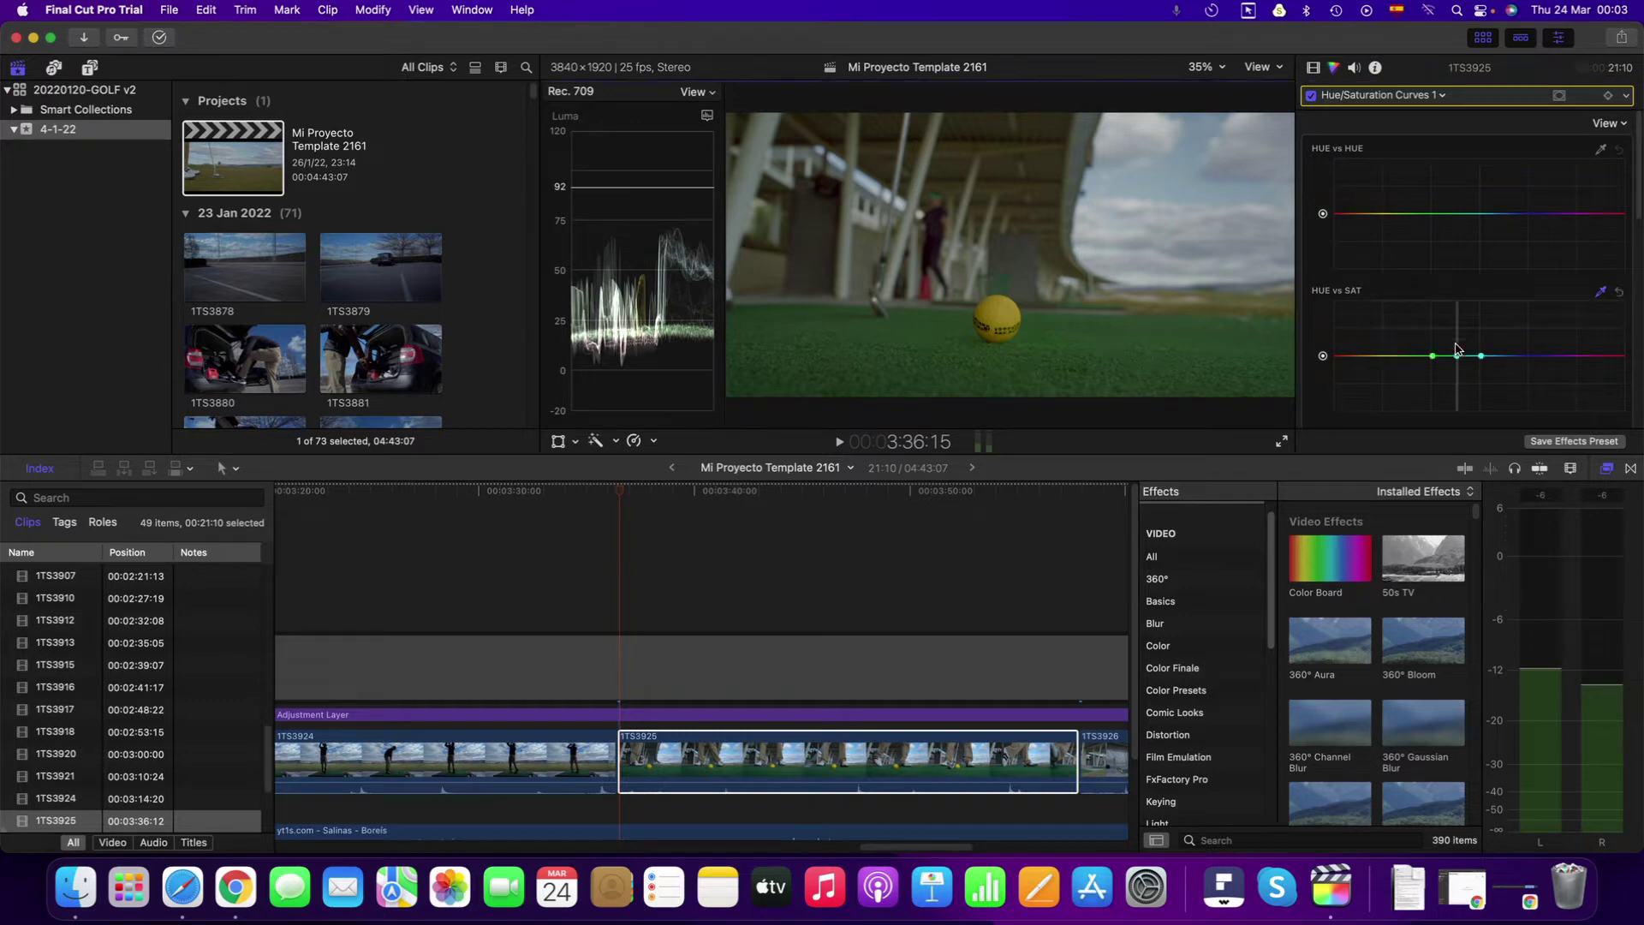
left_click_drag(1459, 357, 1451, 411)
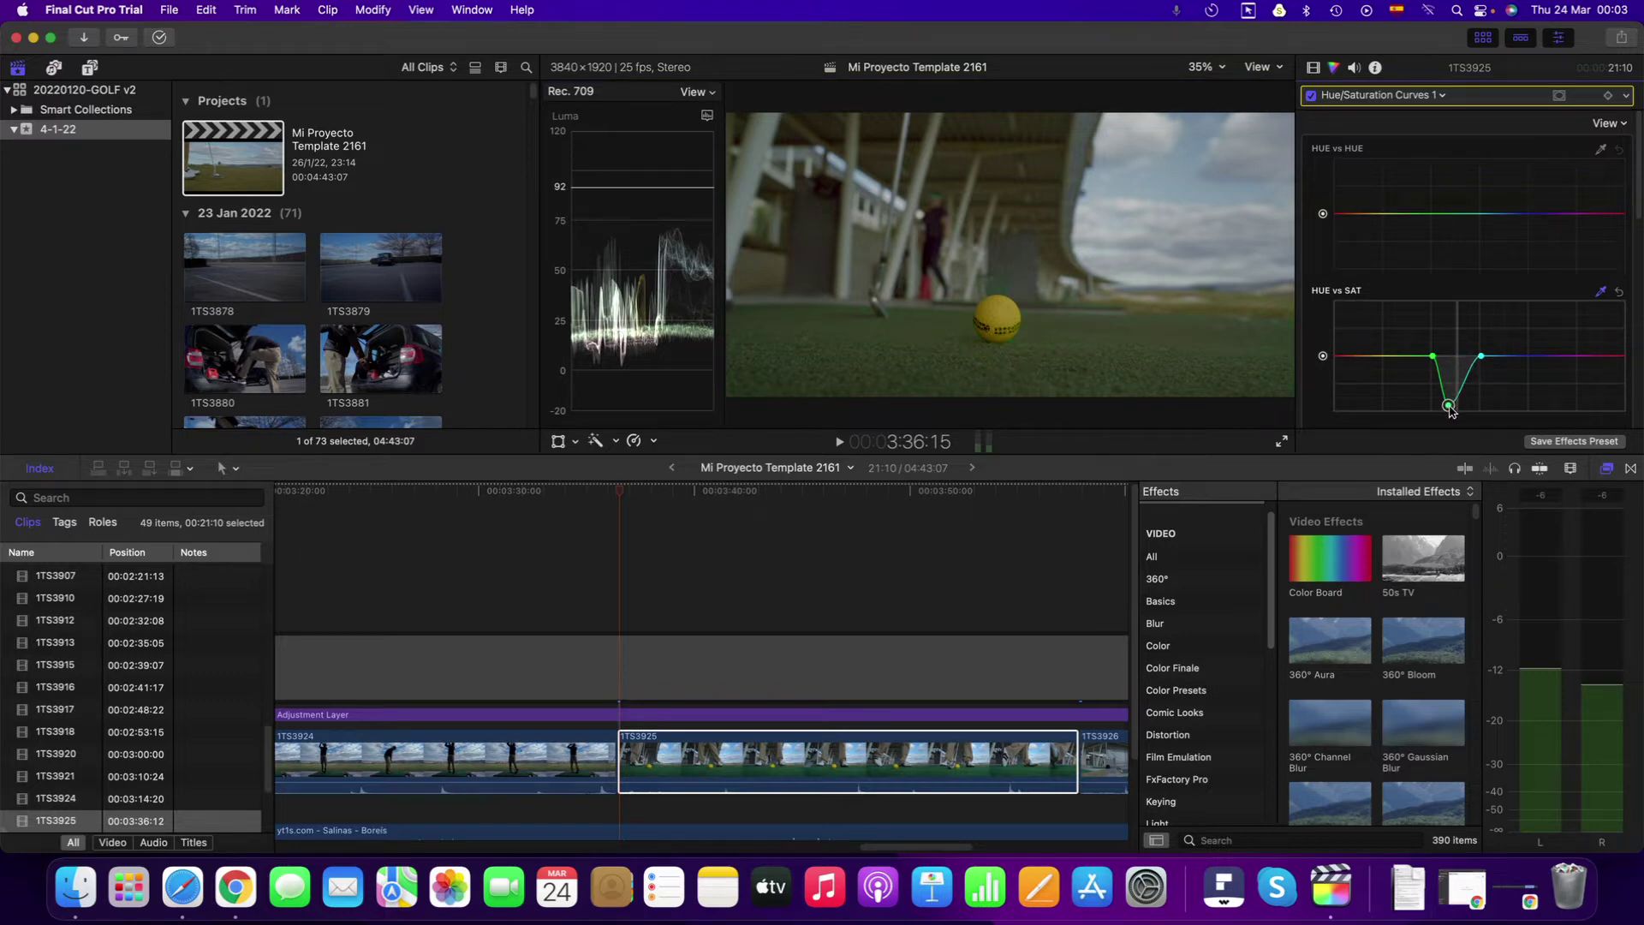
left_click_drag(1450, 411, 1459, 404)
Add three yellow points and raise them for a small saturation lift on the ball hues.
left_click(1374, 356)
left_click(1388, 356)
left_click(1400, 357)
left_click_drag(1388, 358, 1389, 320)
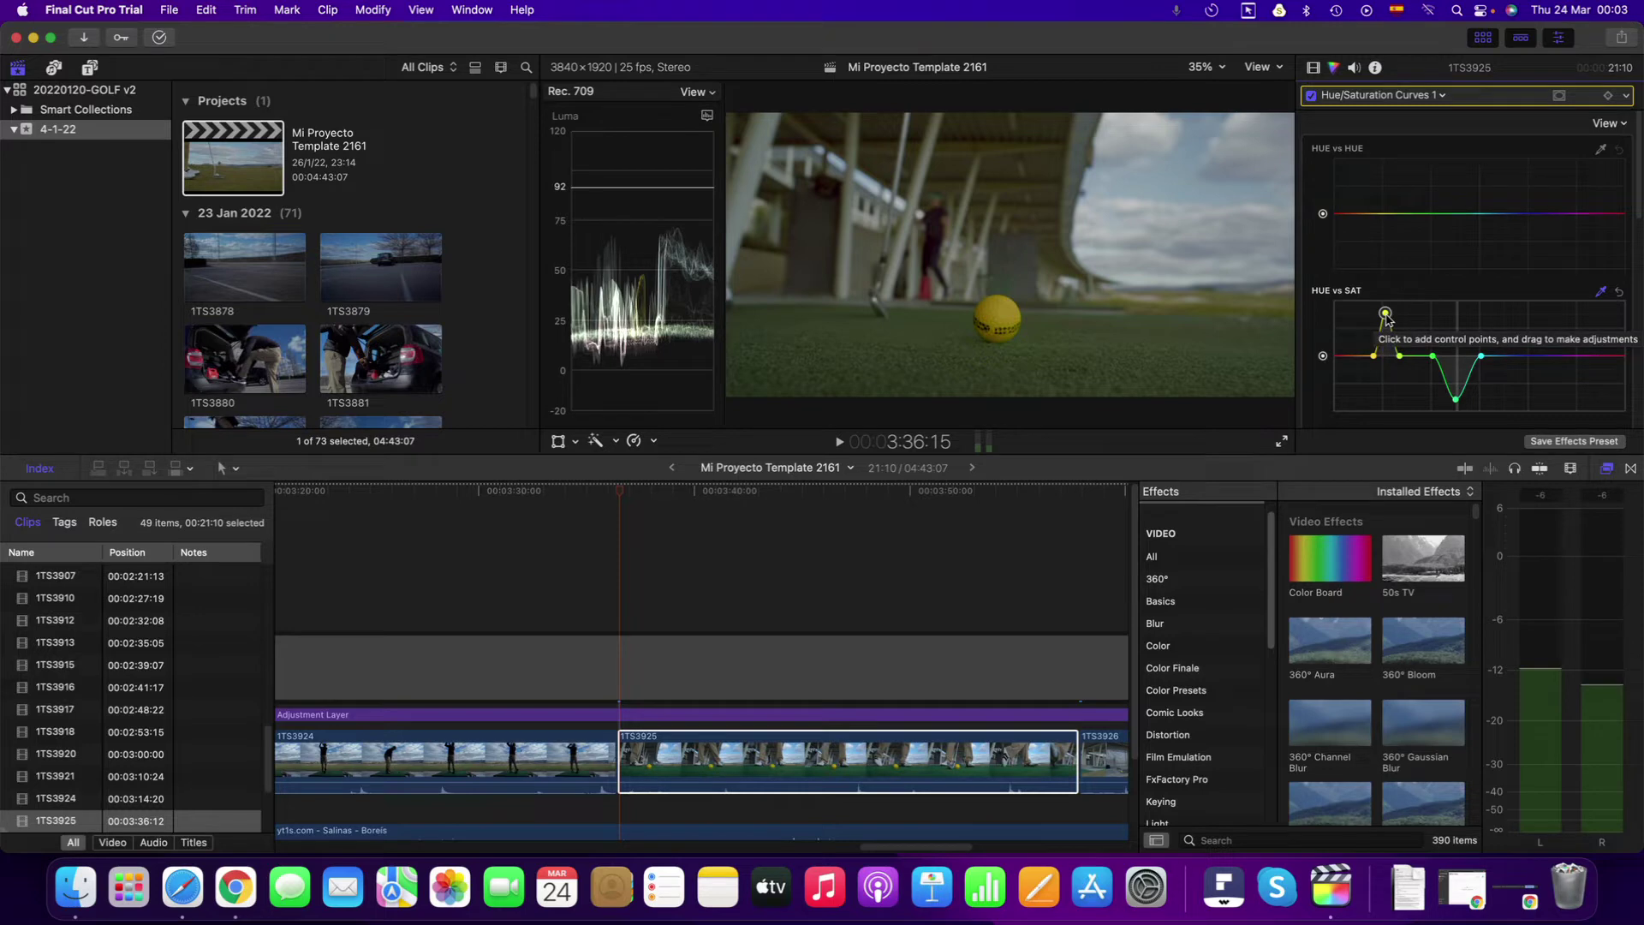
left_click(1374, 358)
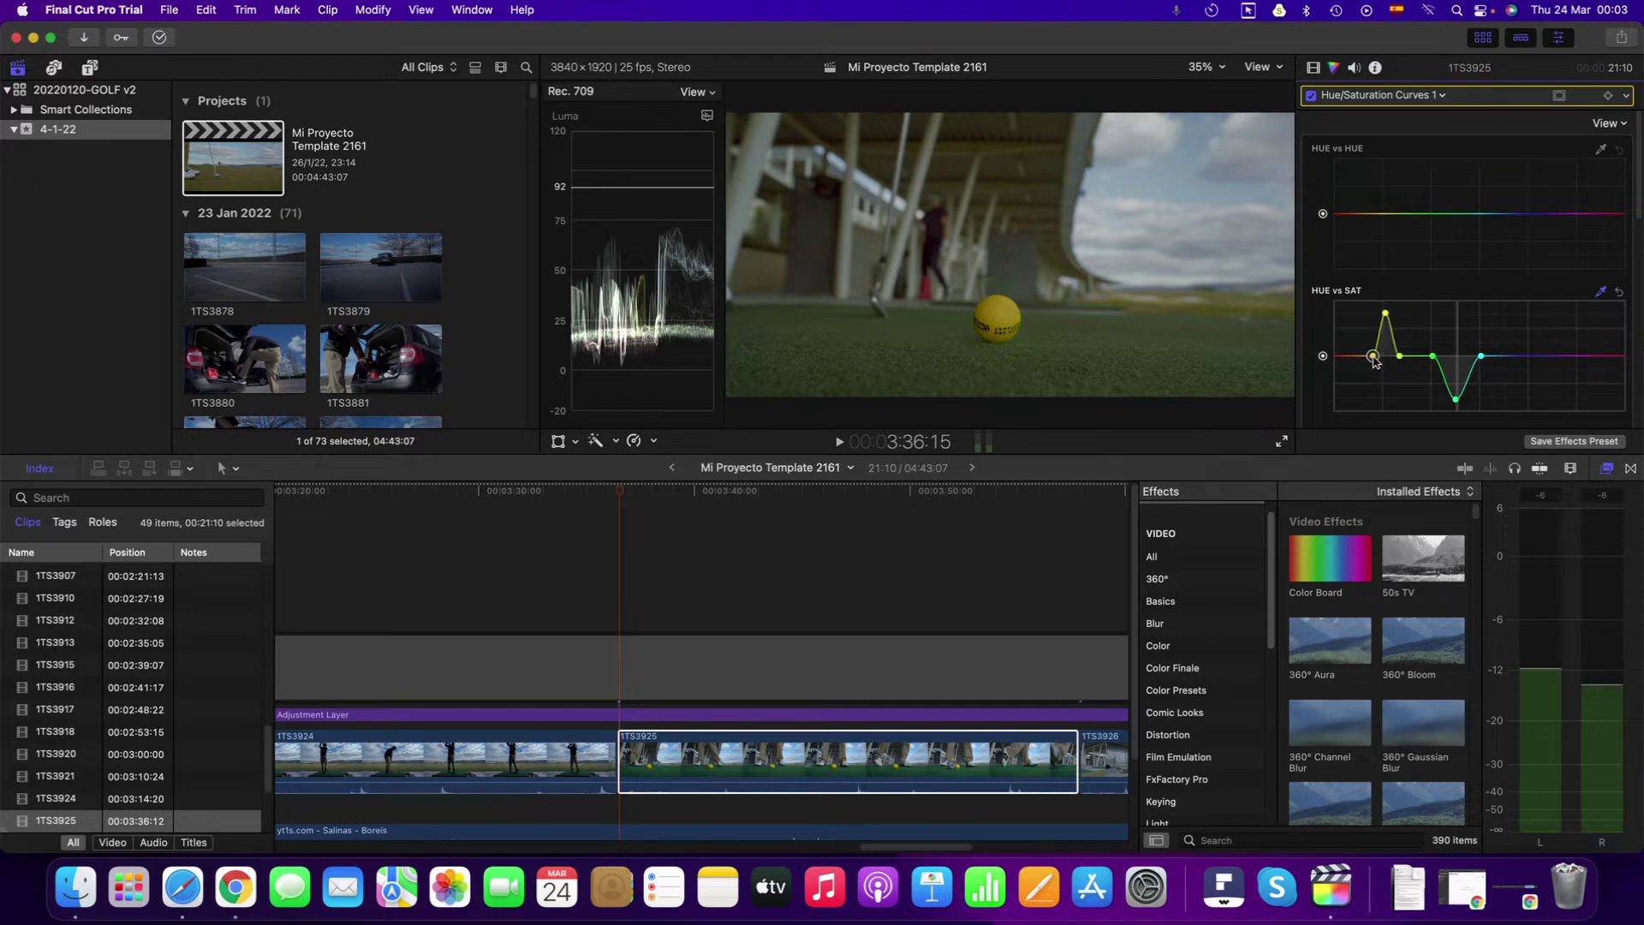
mouse_move(1385, 313)
left_mouse_down()
mouse_move(1387, 333)
mouse_move(1388, 299)
mouse_move(1385, 326)
left_mouse_up()
left_click(803, 738)
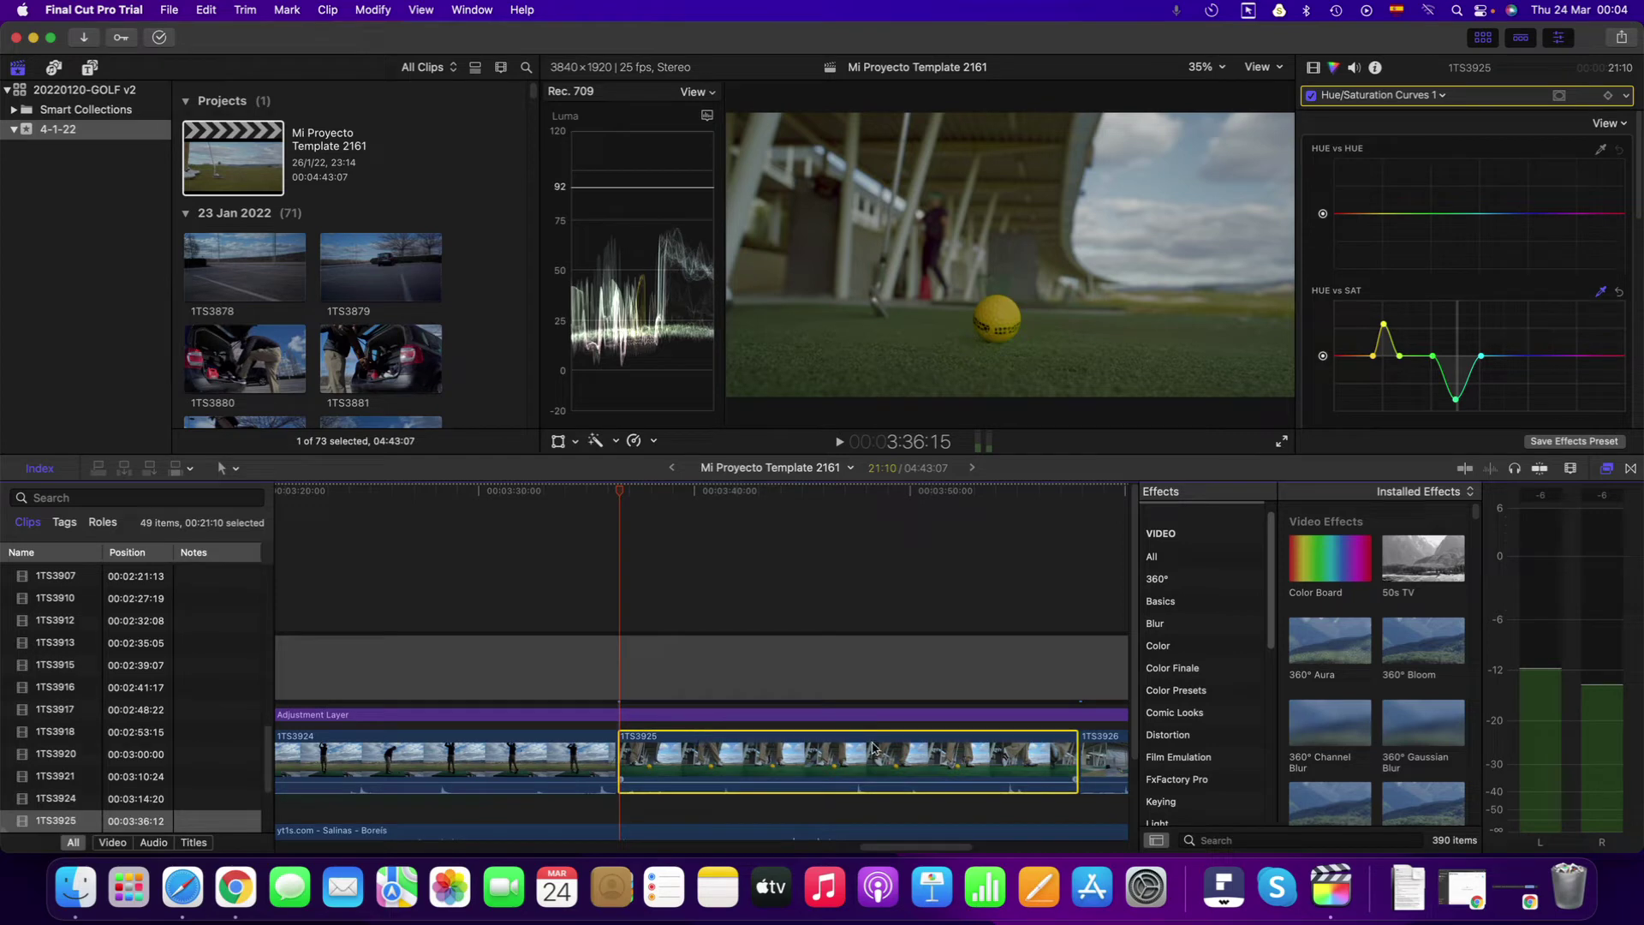
Switch the inspector back to Color Board 1 and add a shape mask to it.
left_click(1330, 71)
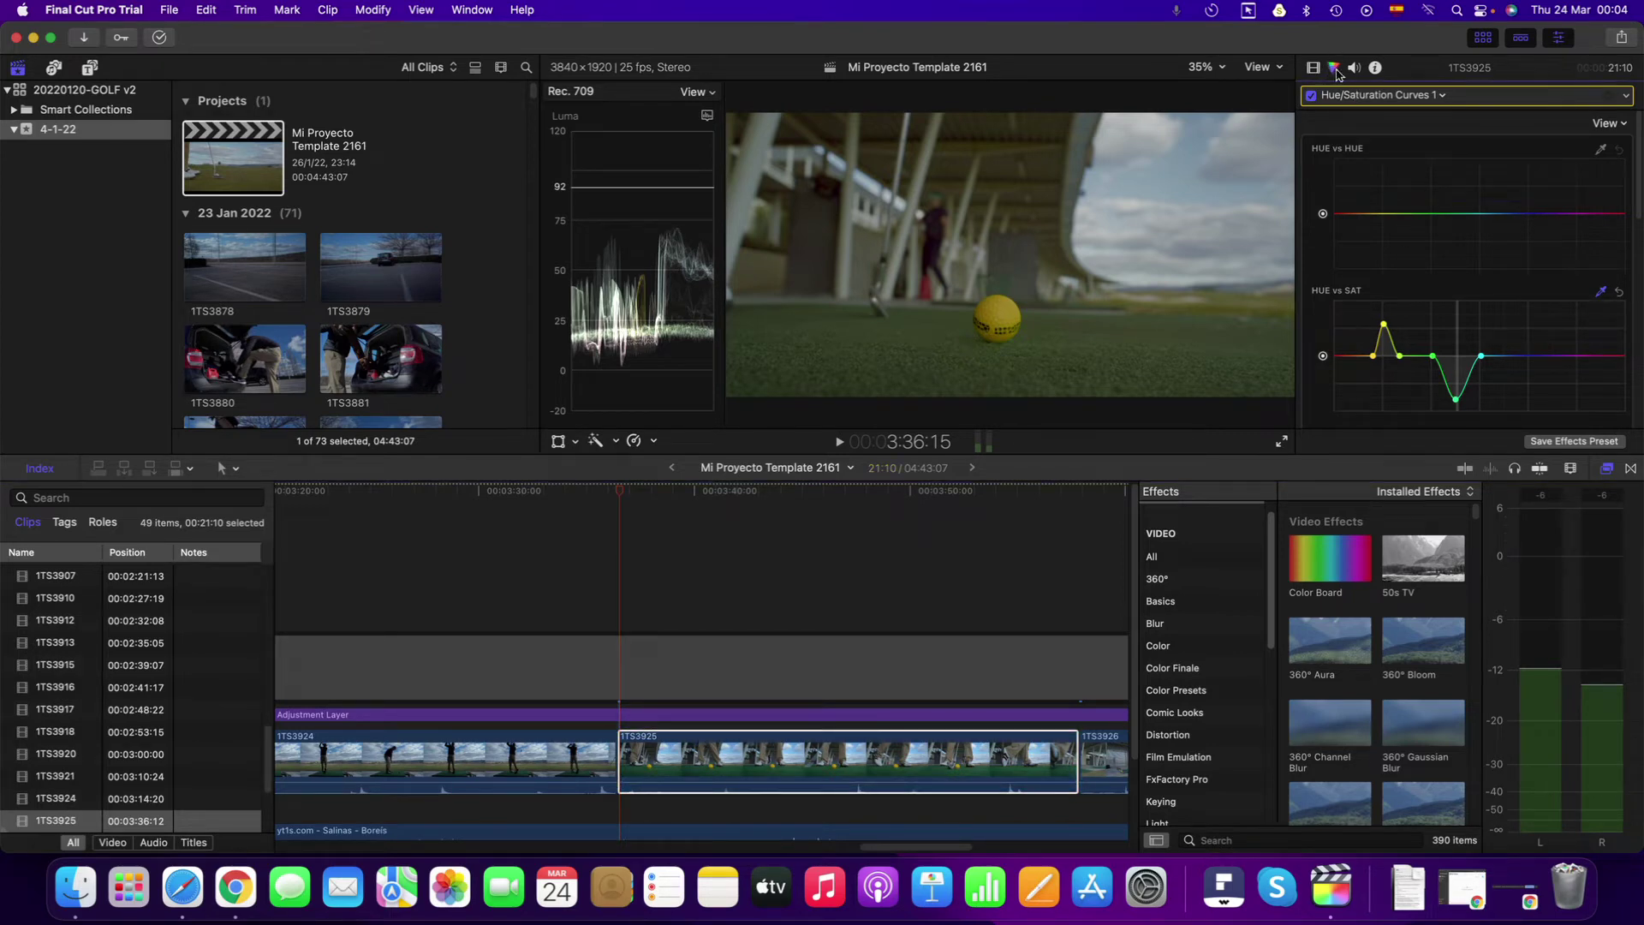
left_click(1347, 96)
left_click(1362, 128)
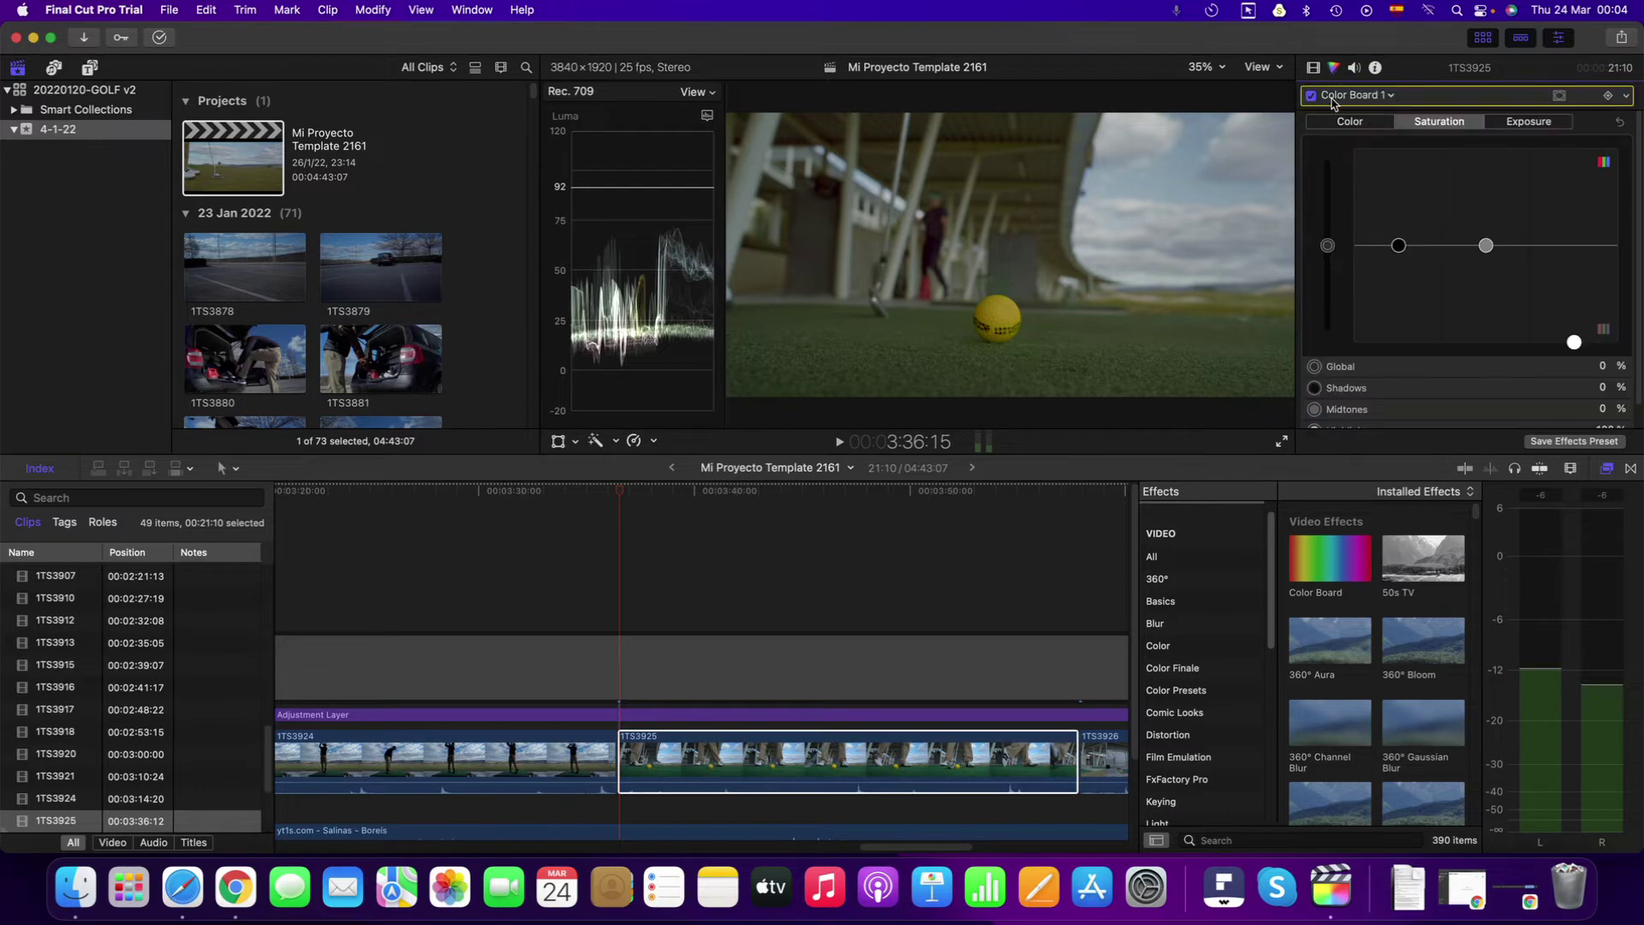
left_click(1559, 97)
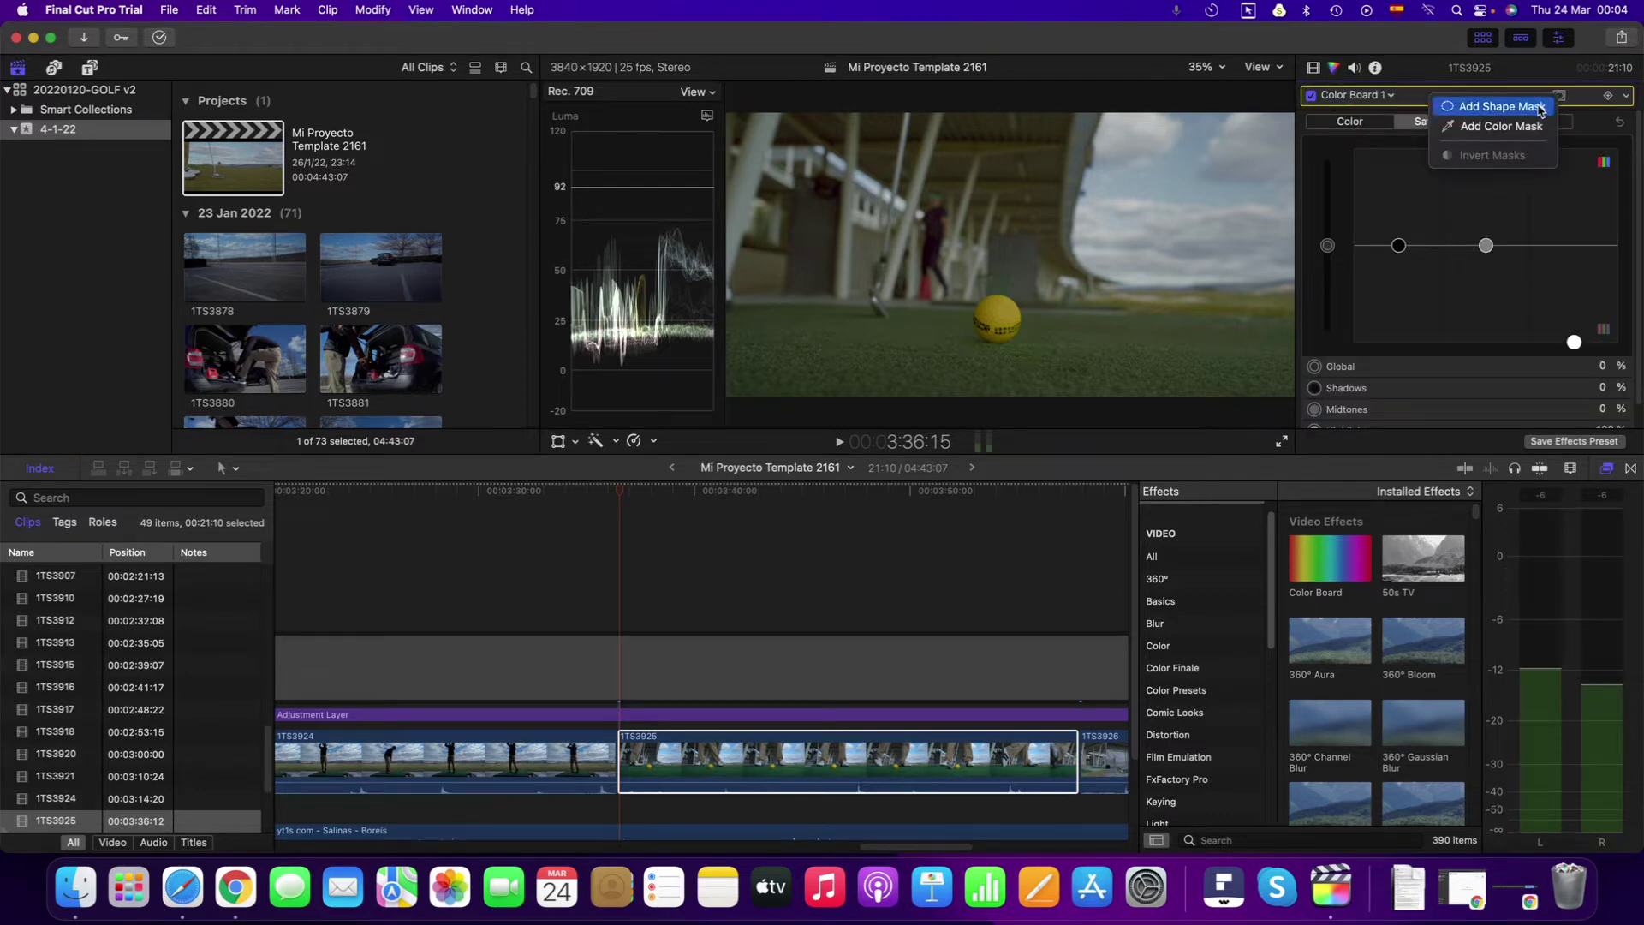
left_click(1540, 108)
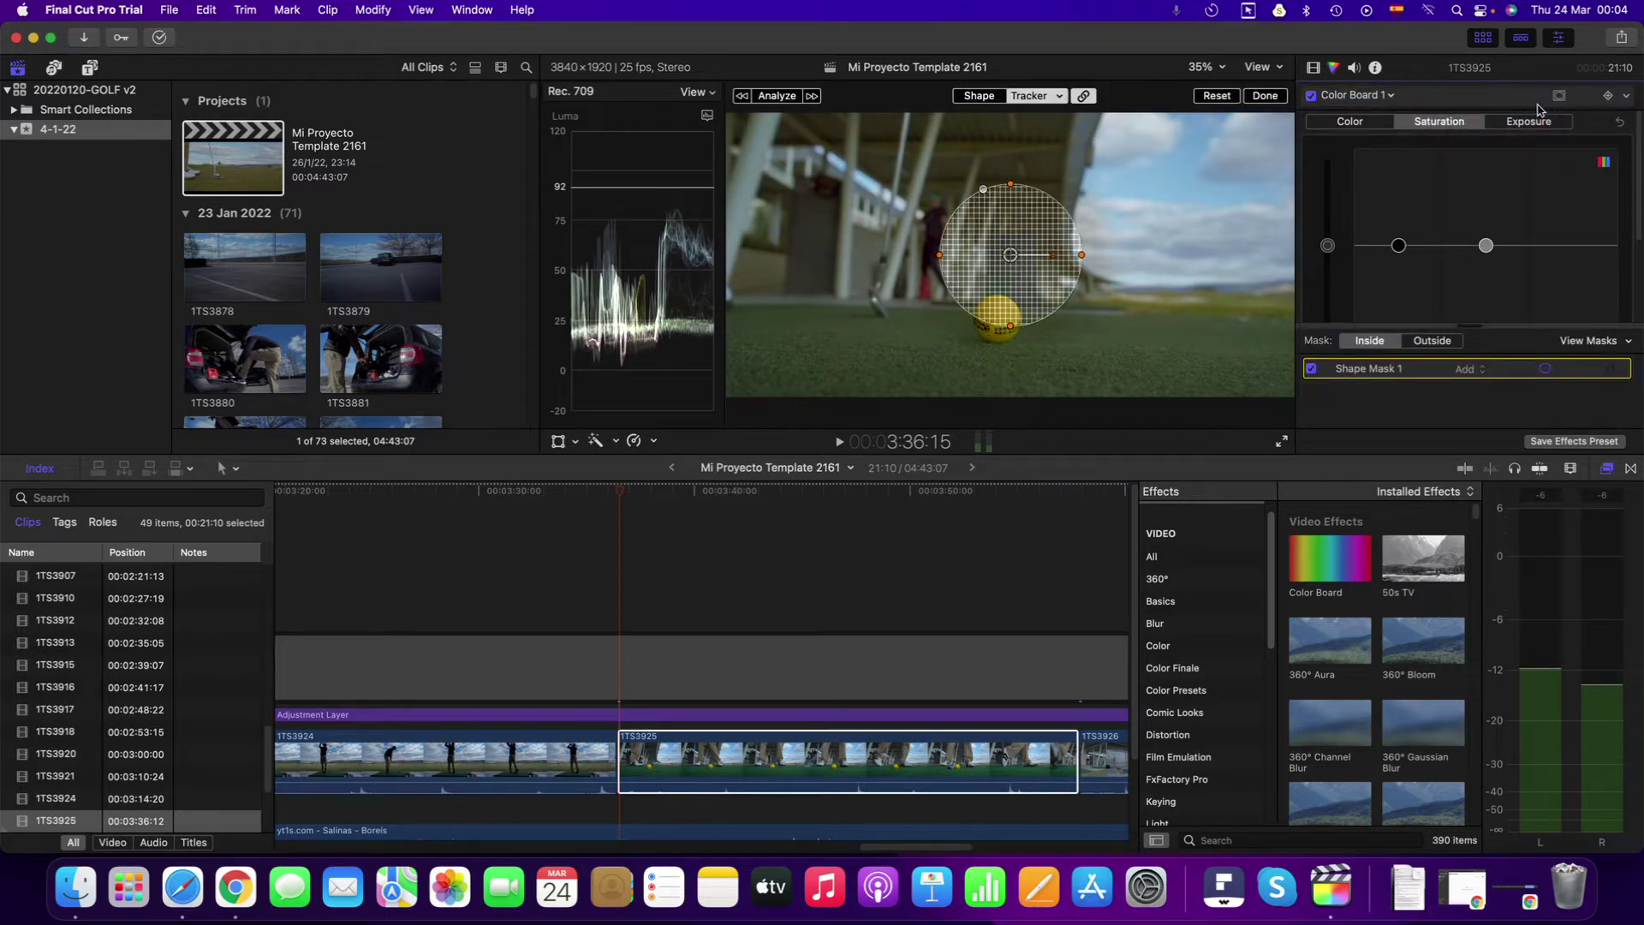
Move the circular mask onto the golf ball and shrink it to fit snugly.
left_click_drag(1015, 218, 999, 329)
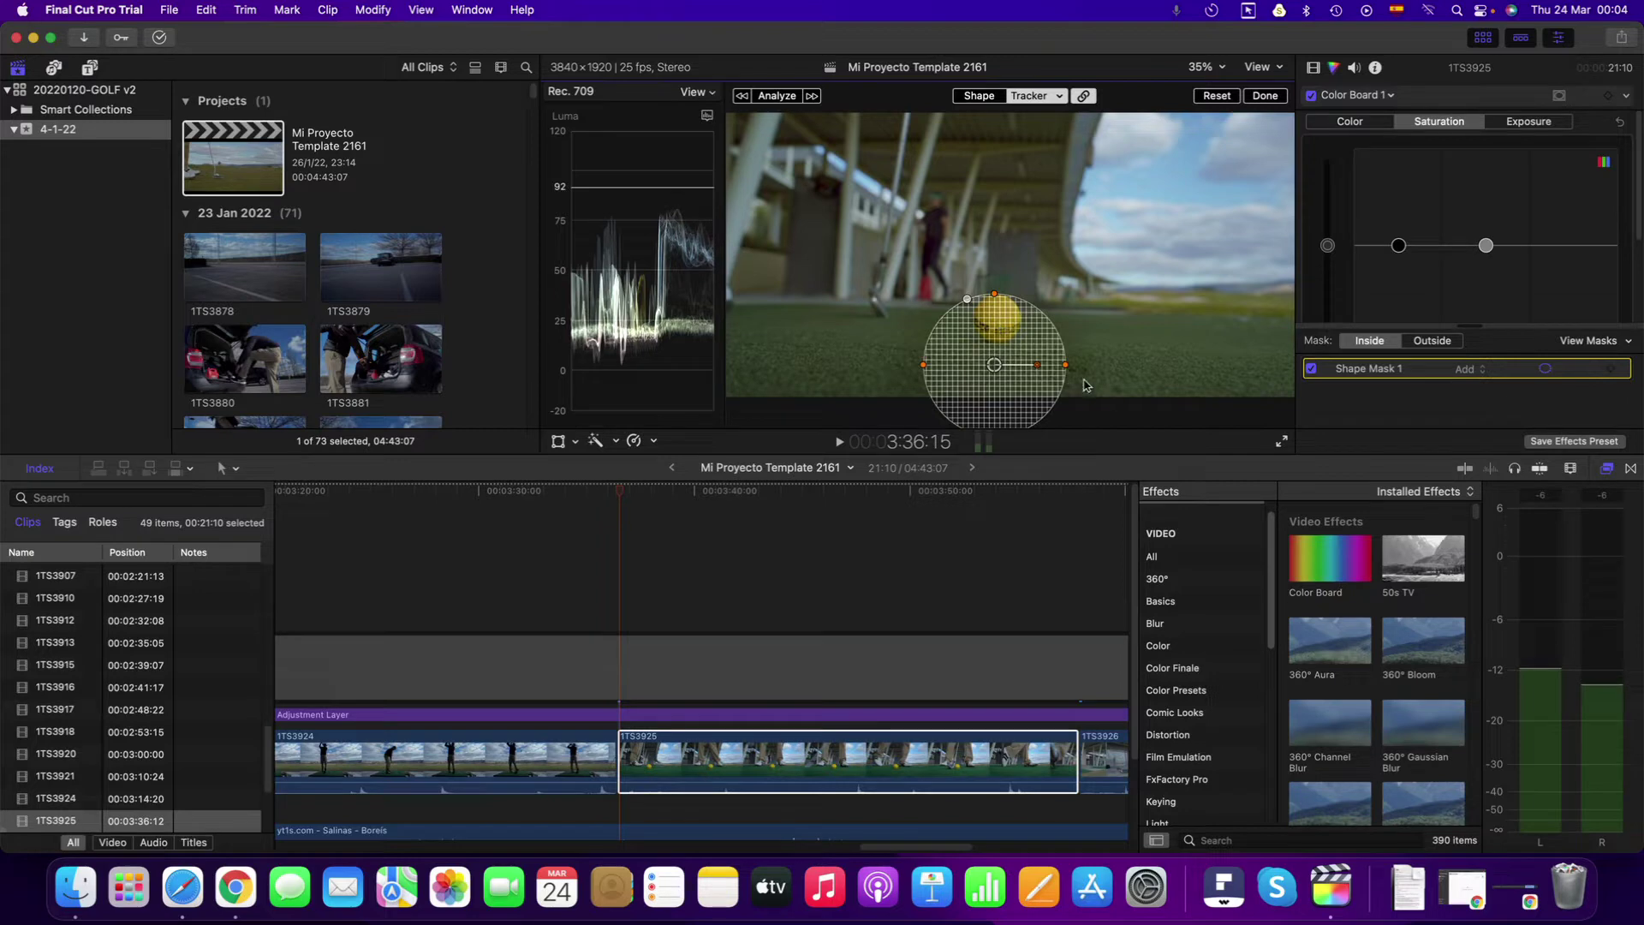
mouse_move(994, 294)
left_mouse_down()
mouse_move(993, 339)
mouse_move(1024, 368)
left_mouse_up()
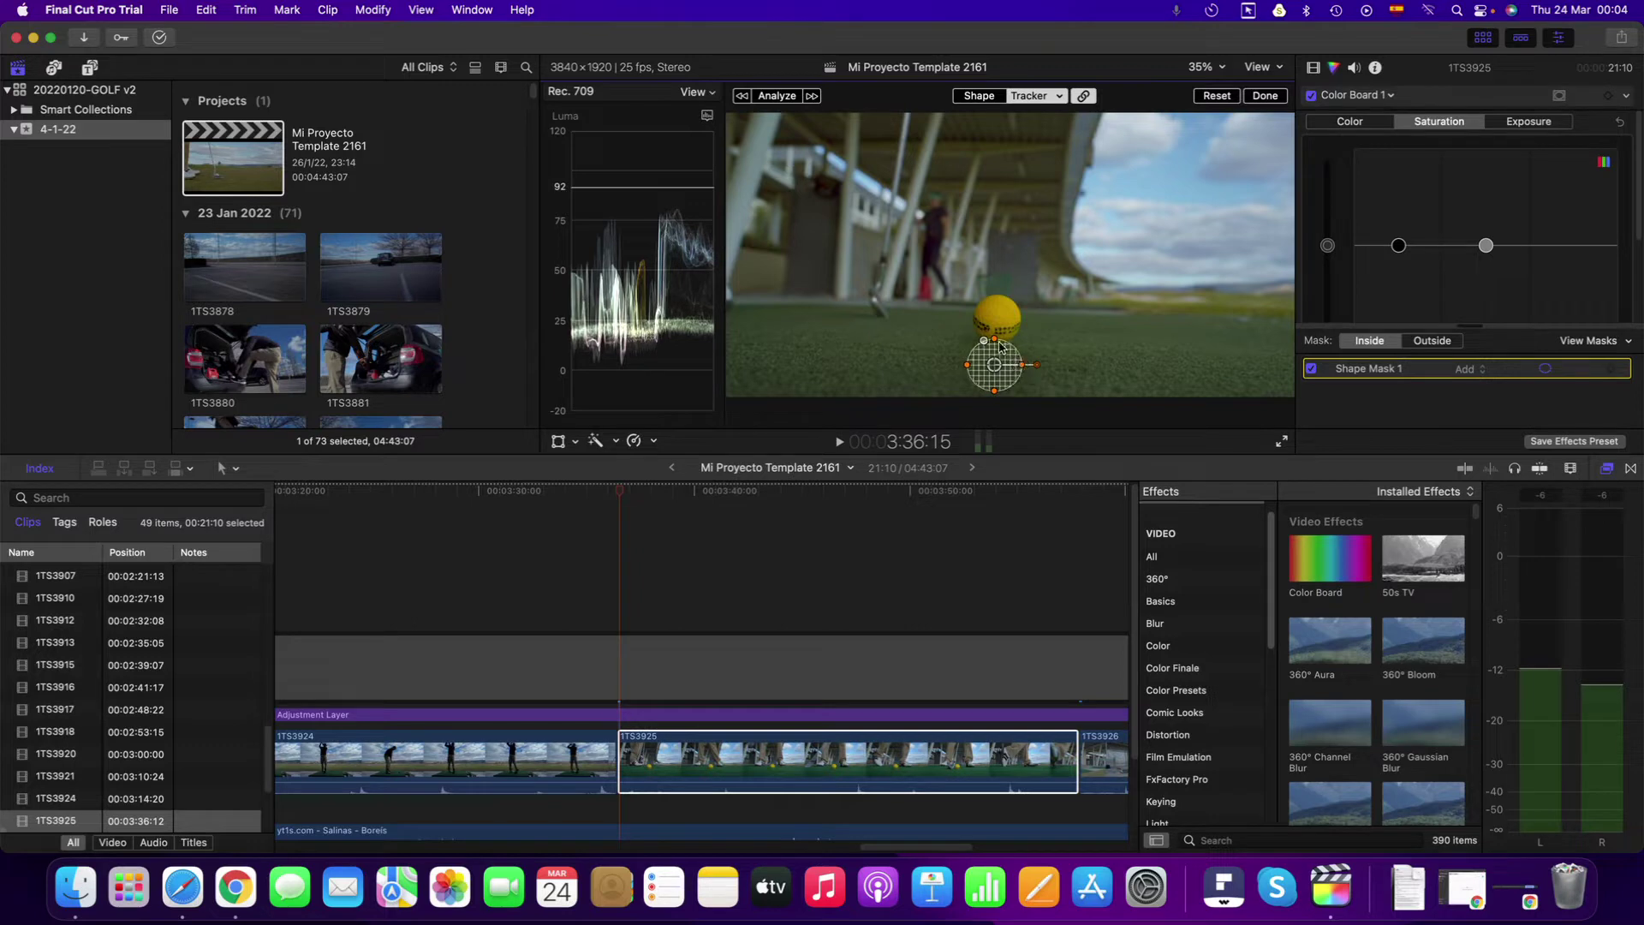
mouse_move(994, 339)
left_mouse_down()
mouse_move(1018, 367)
mouse_move(1009, 310)
left_mouse_up()
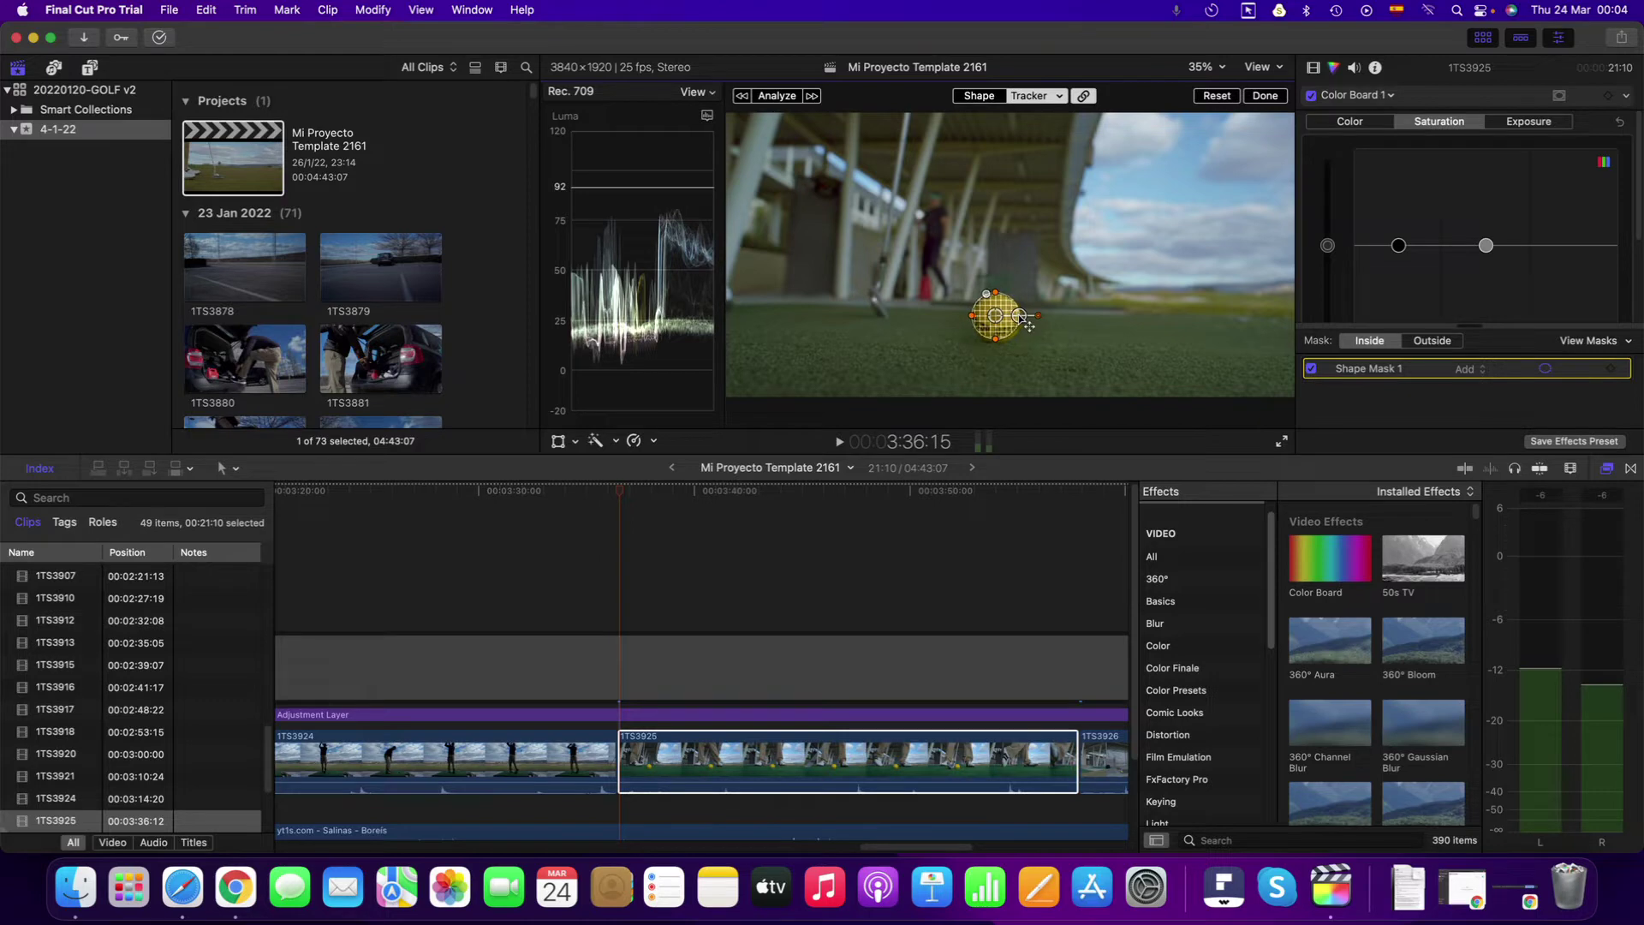
left_click_drag(1026, 322, 1027, 325)
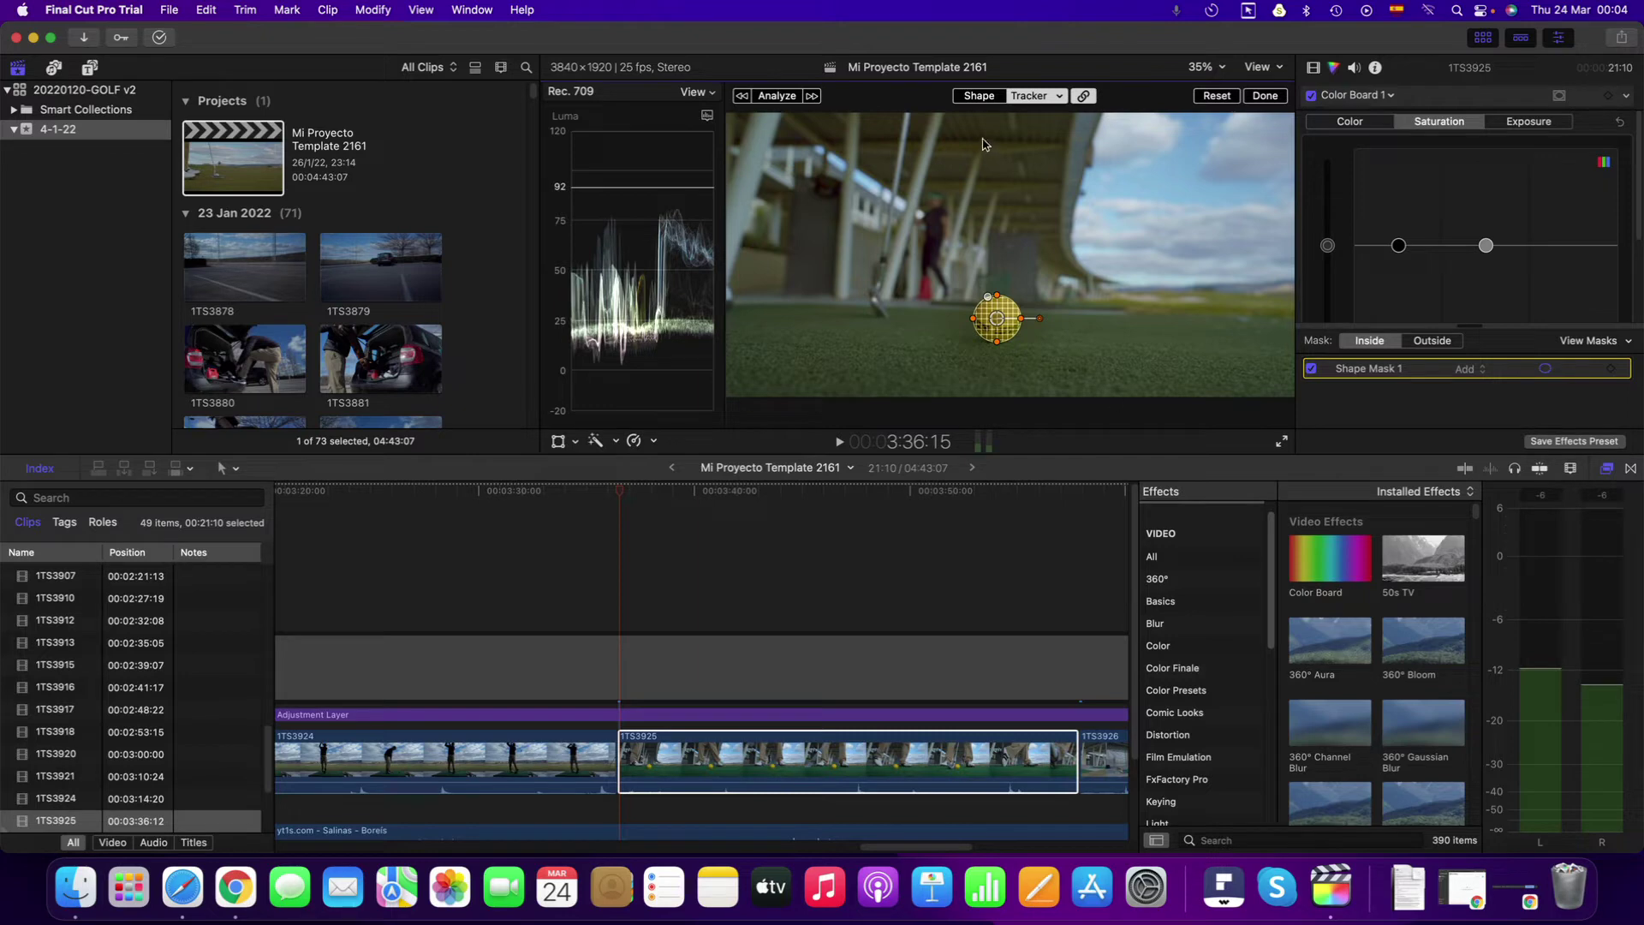
Set Color Board 1's mask toggle to Outside and lower the Shadows saturation puck.
left_click(1441, 343)
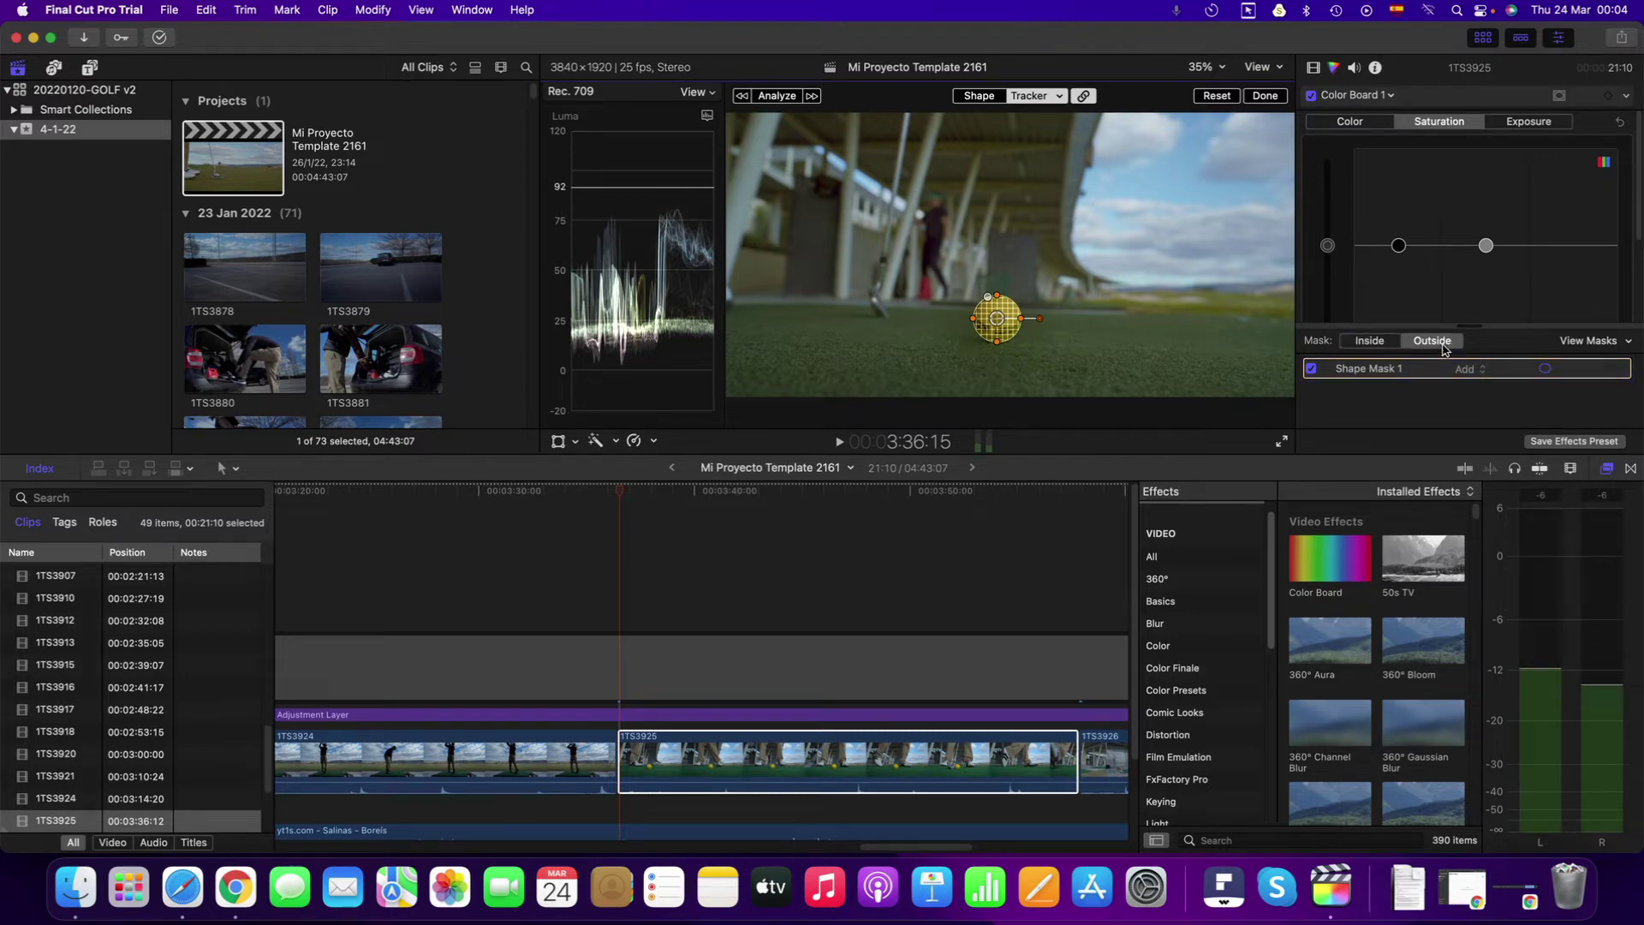
left_click(1379, 346)
left_click(1435, 345)
left_click(1360, 346)
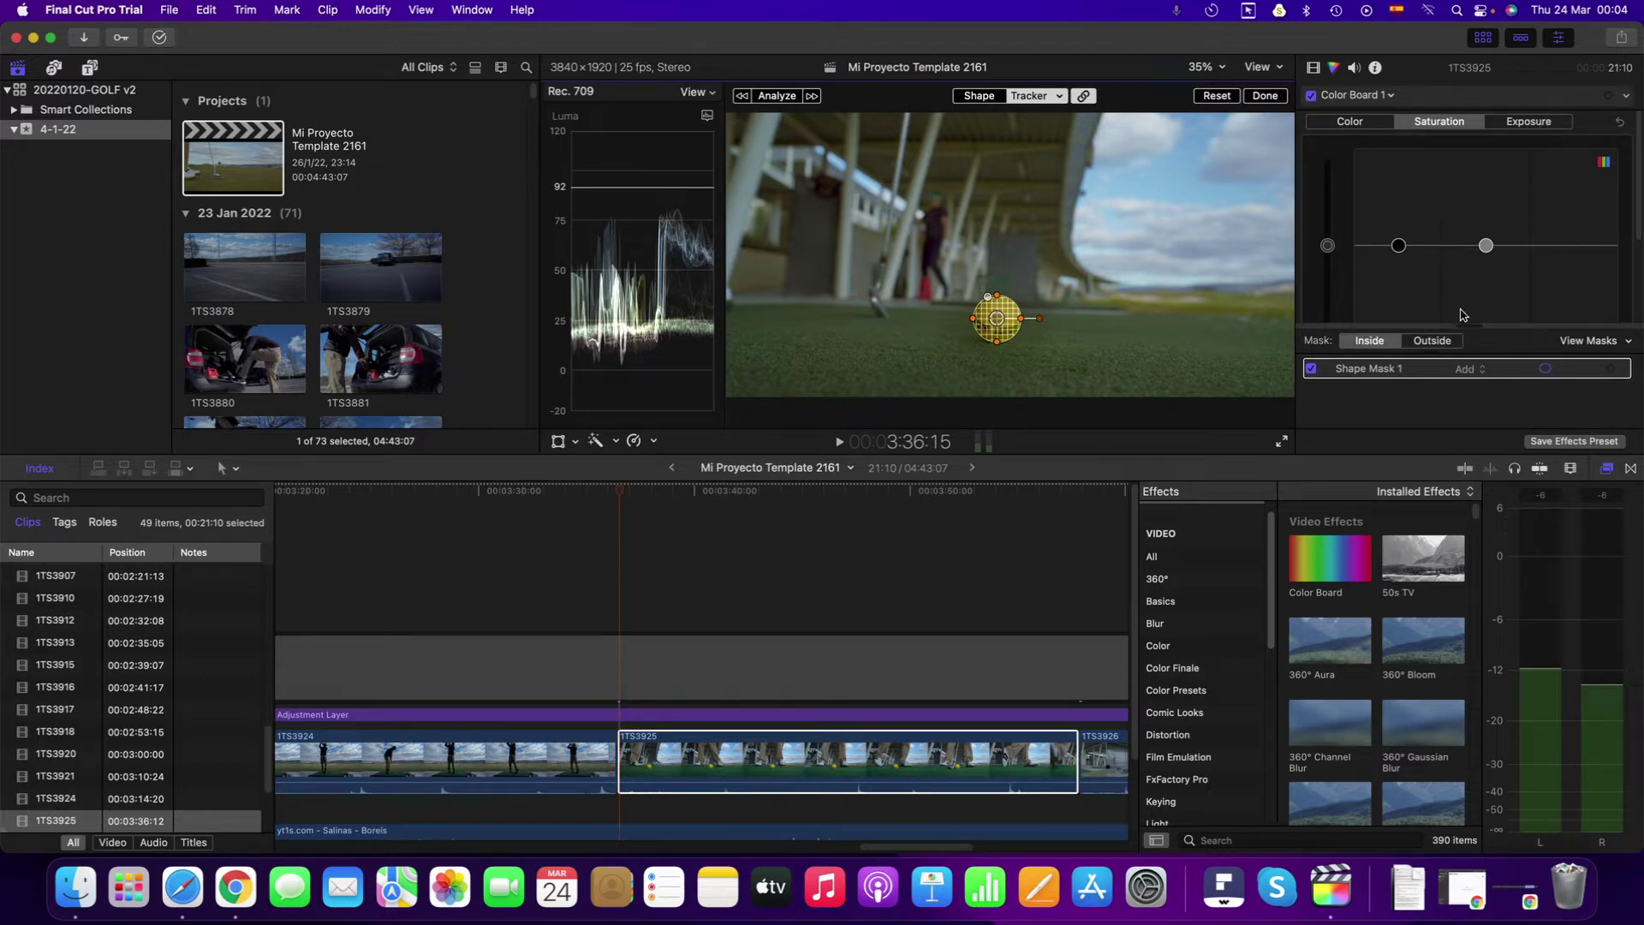
left_click(1444, 344)
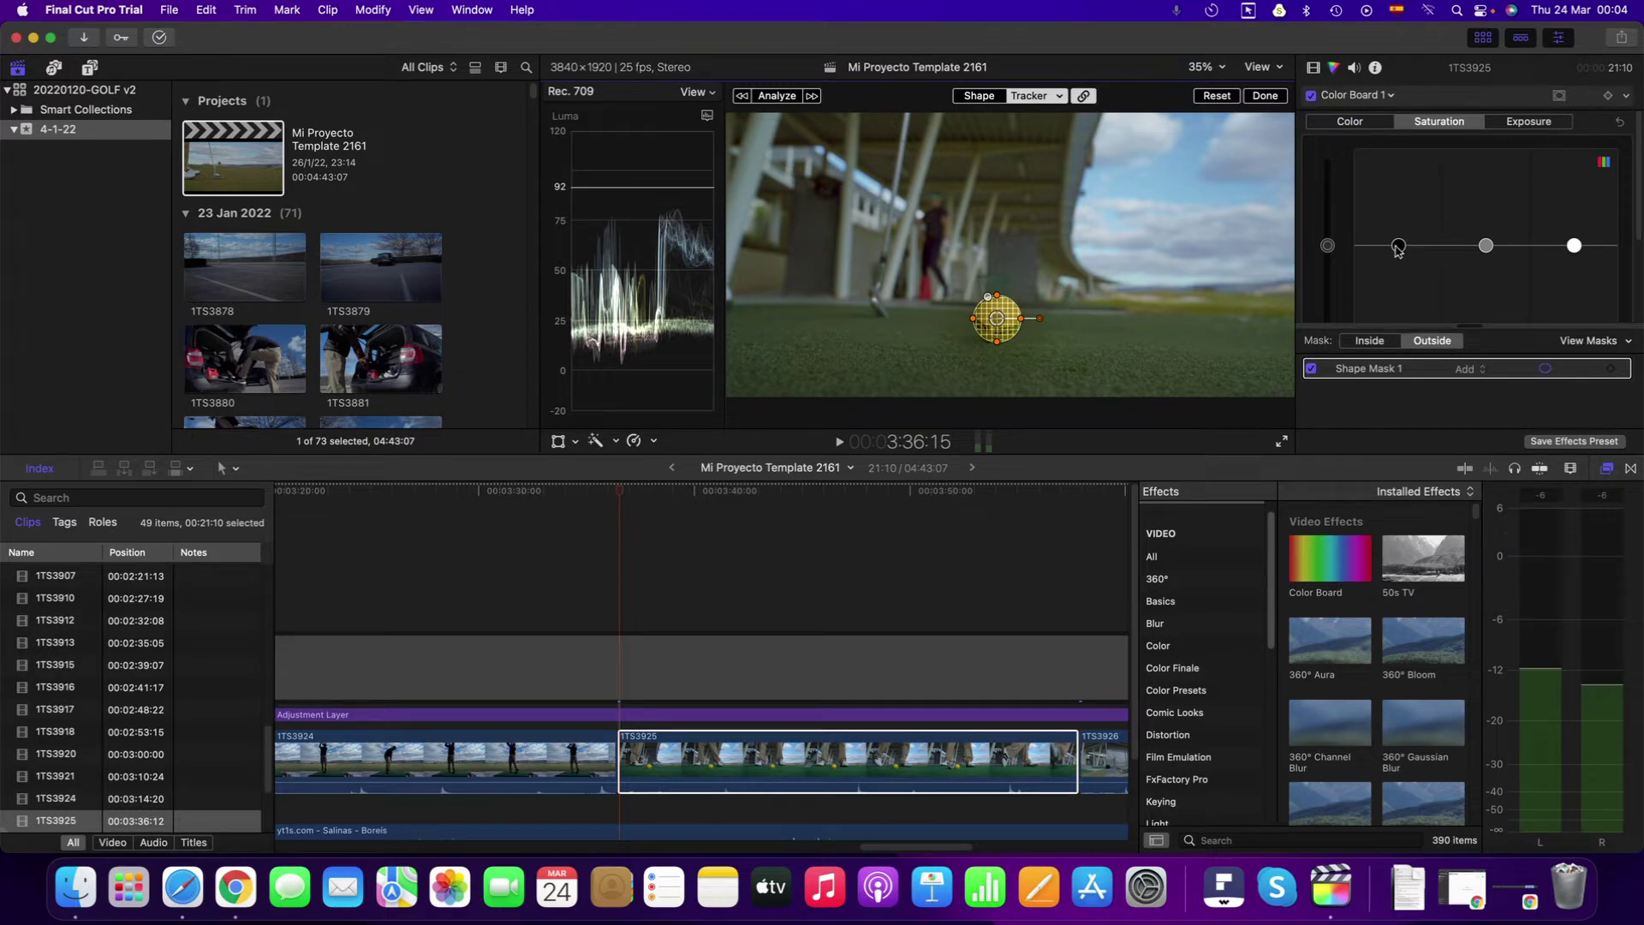
mouse_move(1400, 248)
left_mouse_down()
mouse_move(1406, 294)
mouse_move(1400, 248)
left_mouse_up()
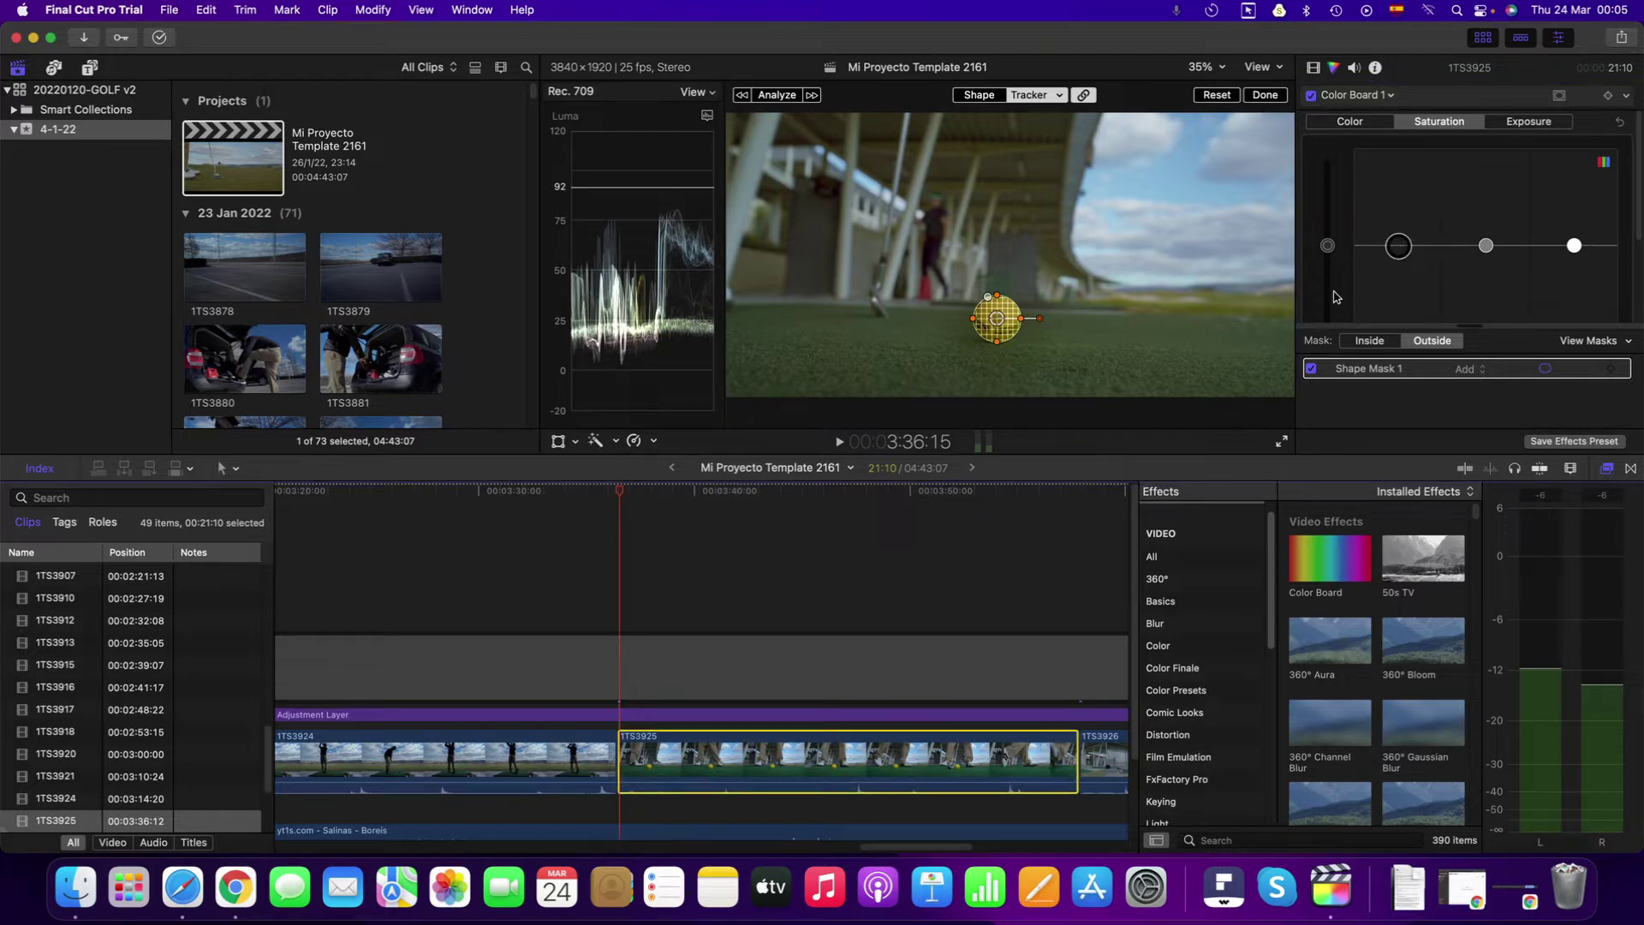
mouse_move(1399, 246)
left_mouse_down()
mouse_move(1405, 281)
mouse_move(1401, 249)
left_mouse_up()
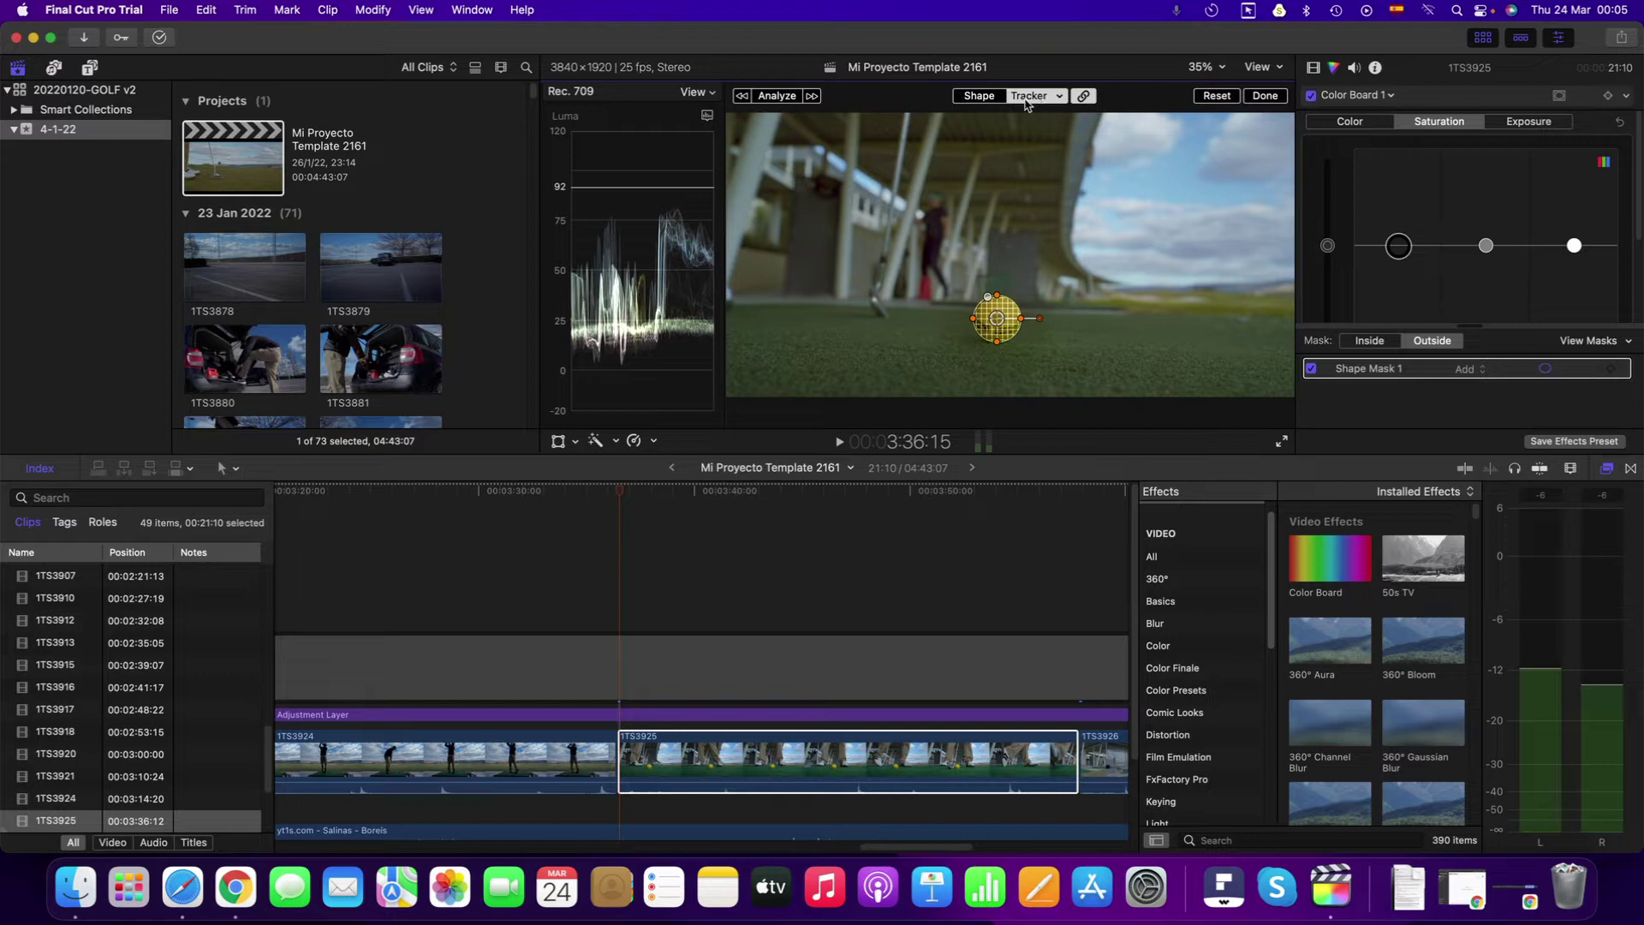
left_click(978, 97)
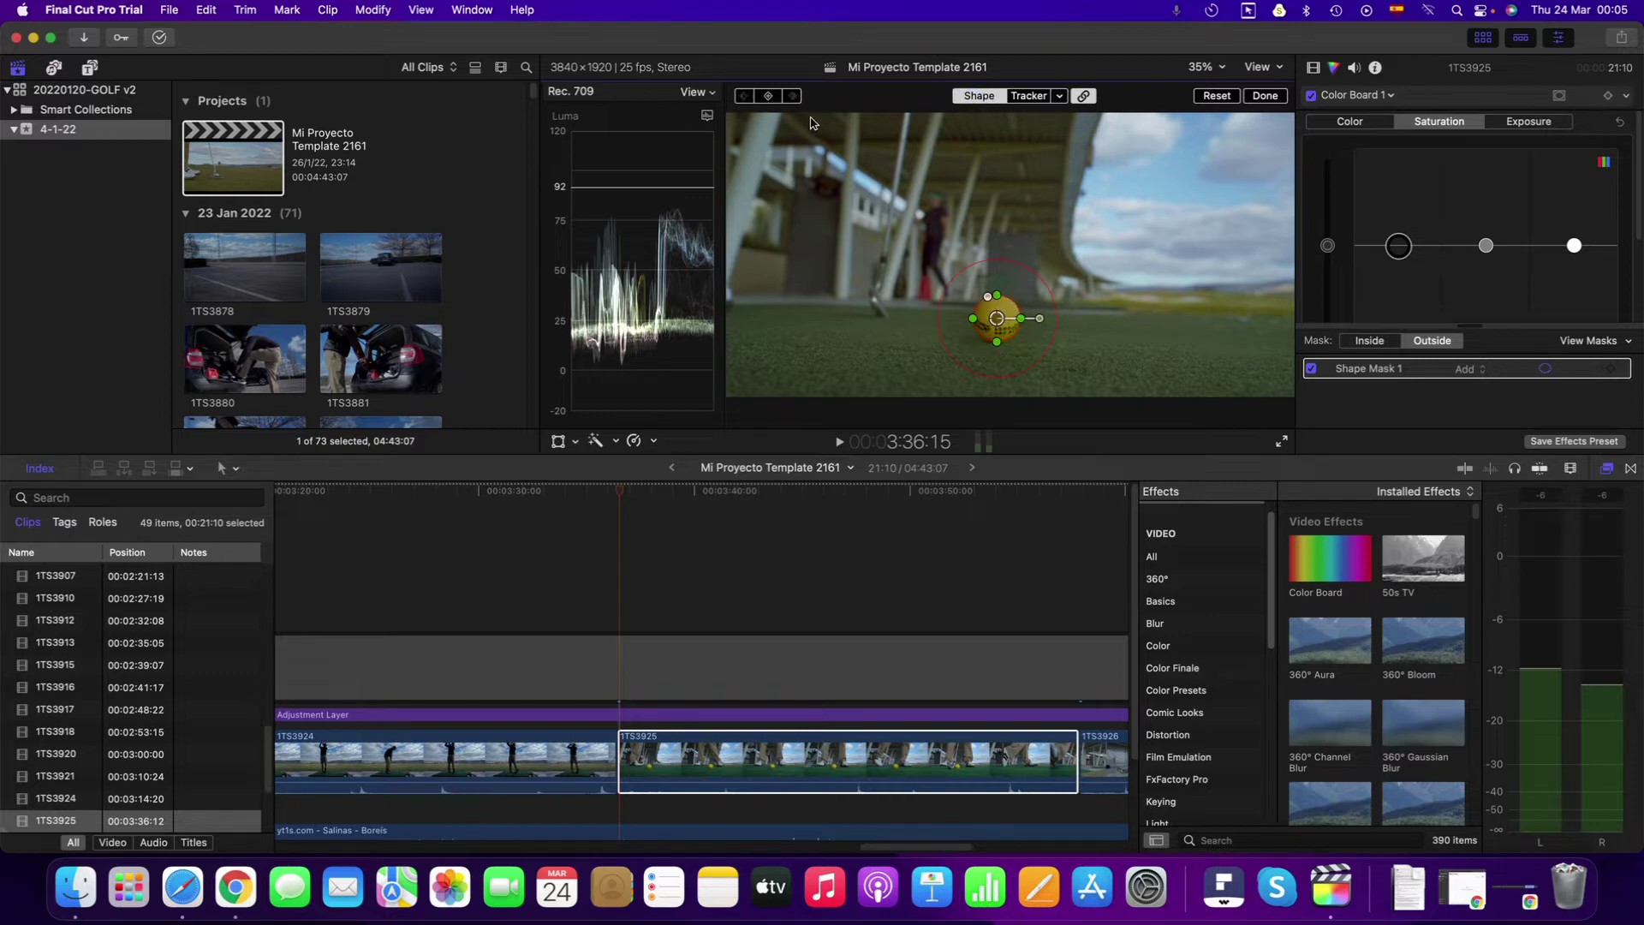
Motion-track Shape Mask 1 on the ball with Tracker and Analyze, then narrow it slightly.
left_click(1029, 97)
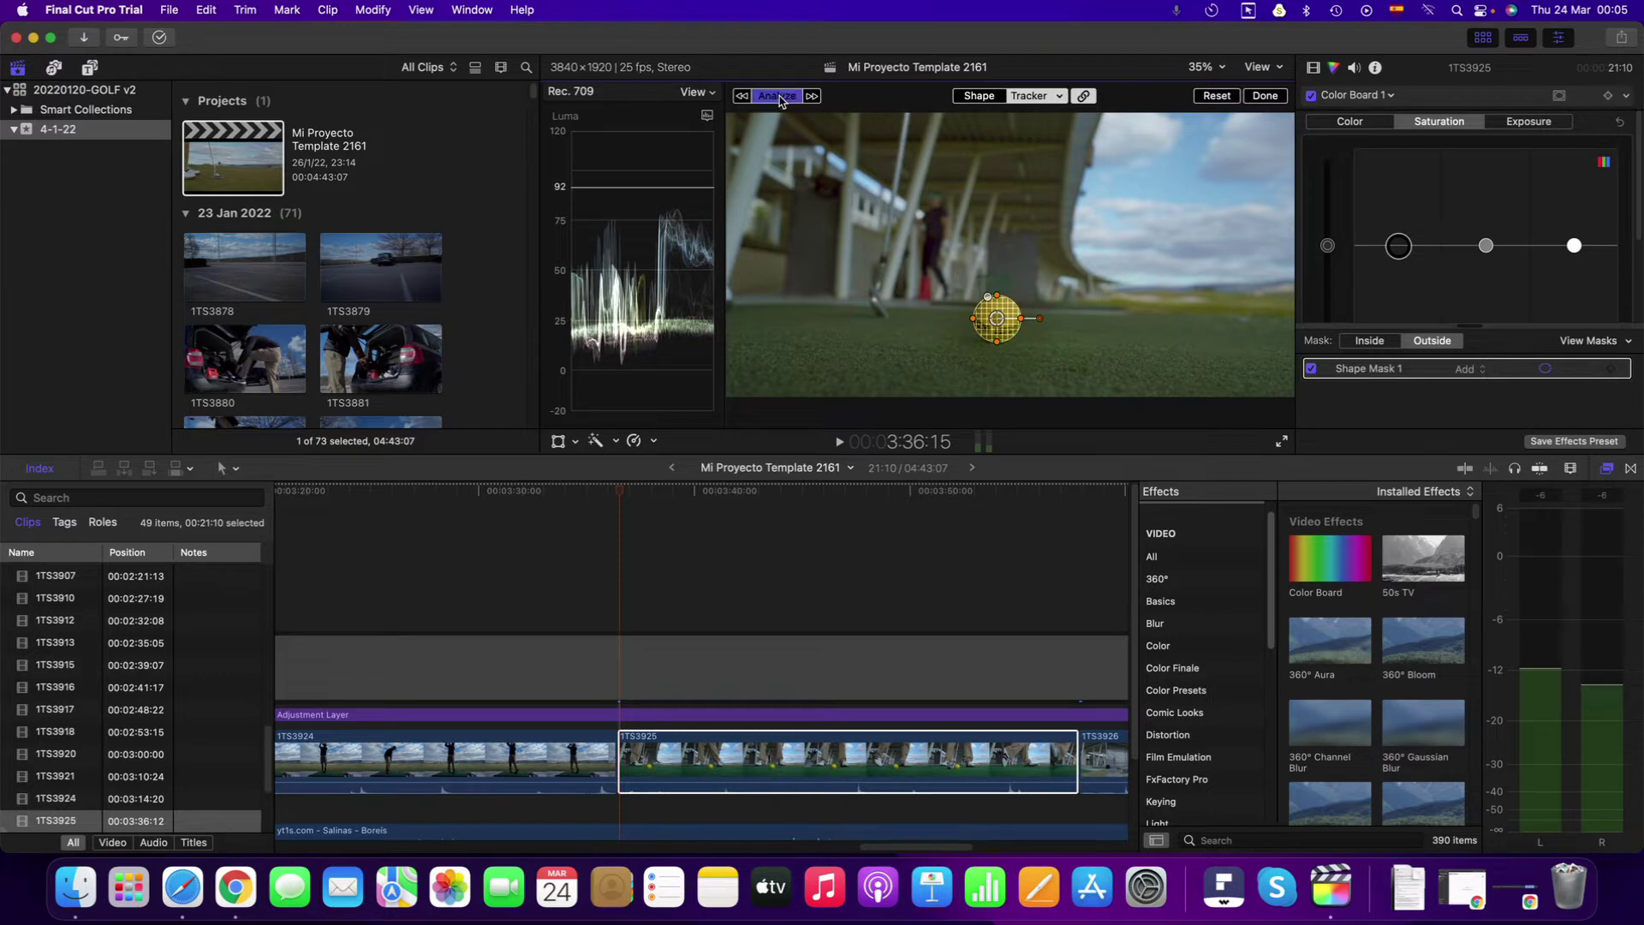
left_click(776, 96)
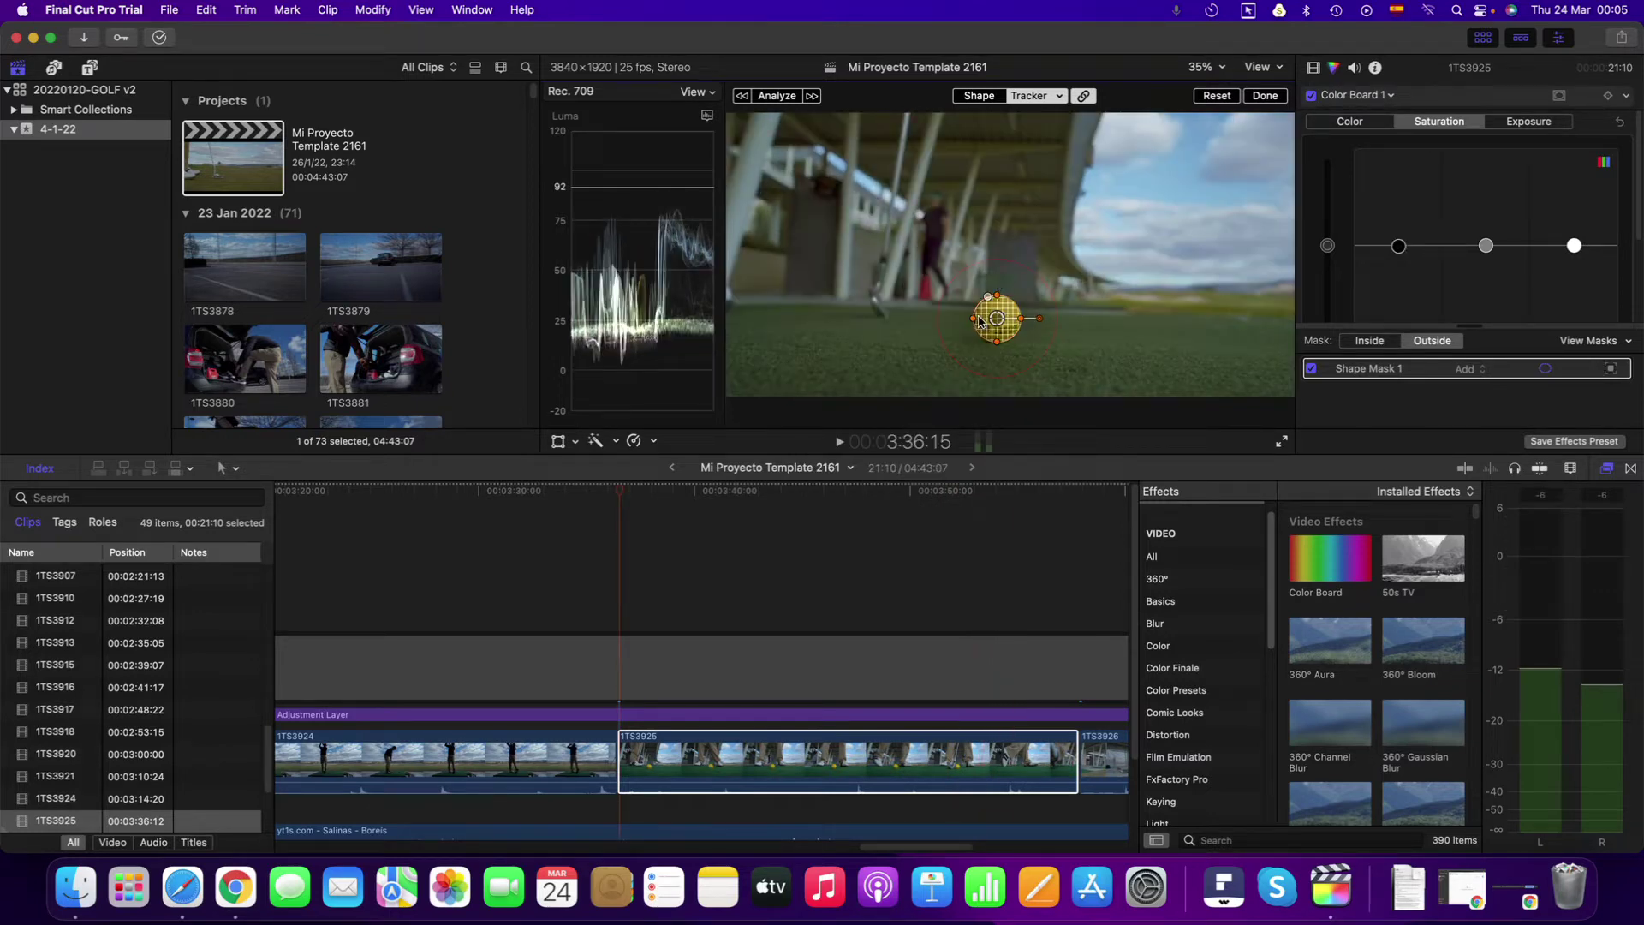
left_click_drag(977, 322, 977, 322)
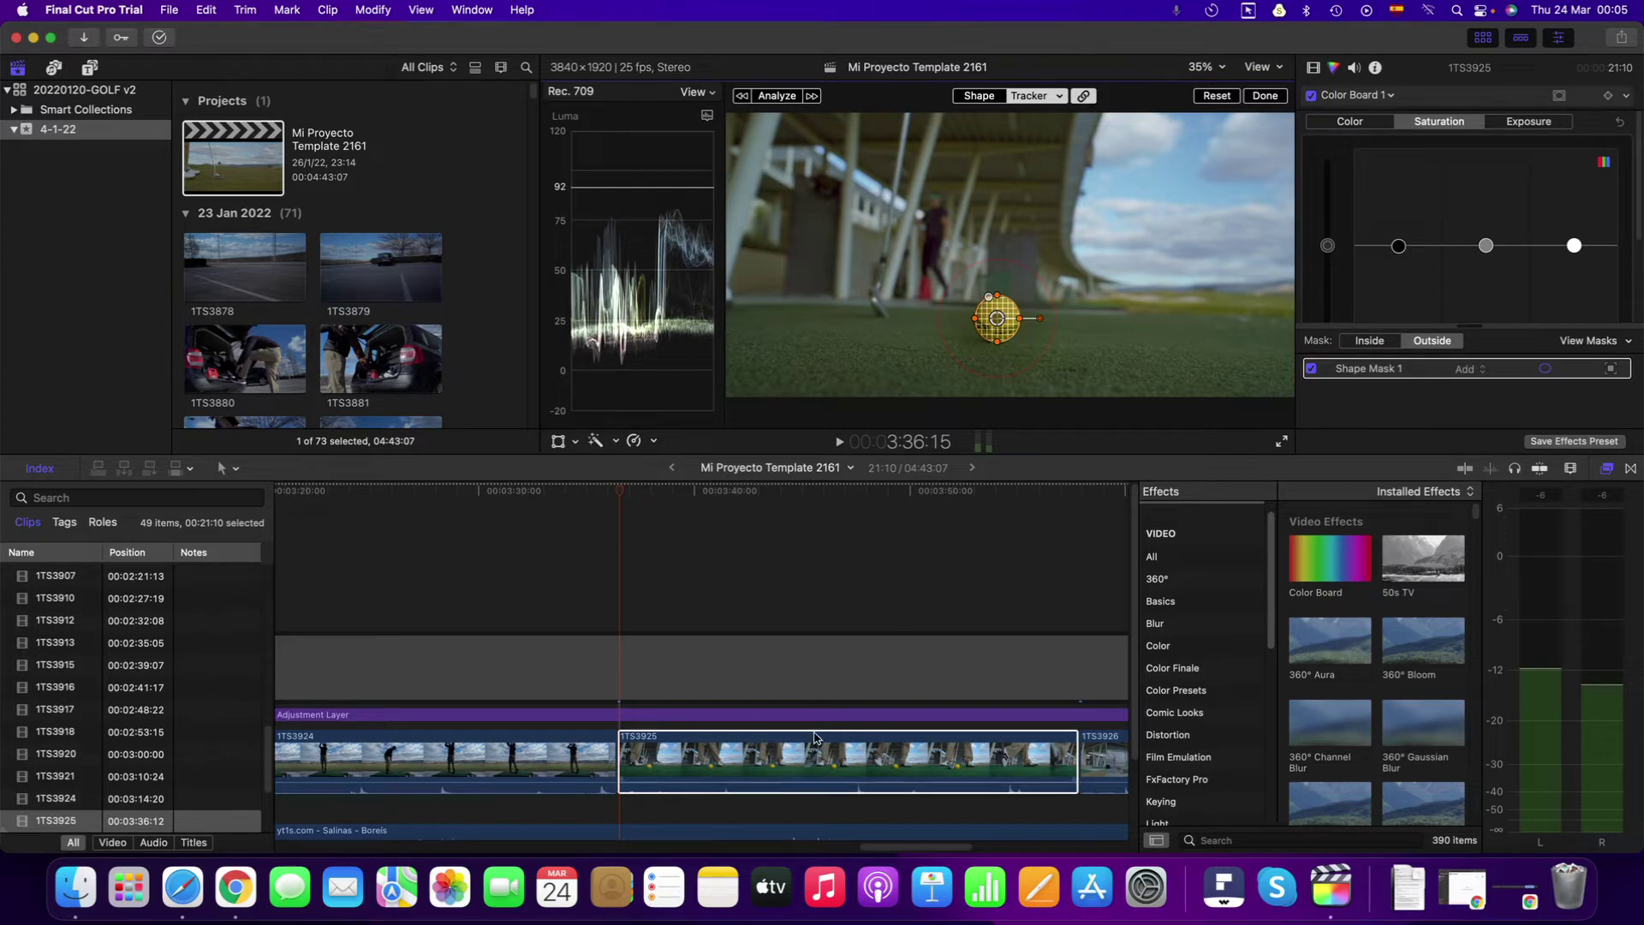
Set the mask to Inside and raise Global and Midtones saturation so the ball stays vivid.
left_click(839, 745)
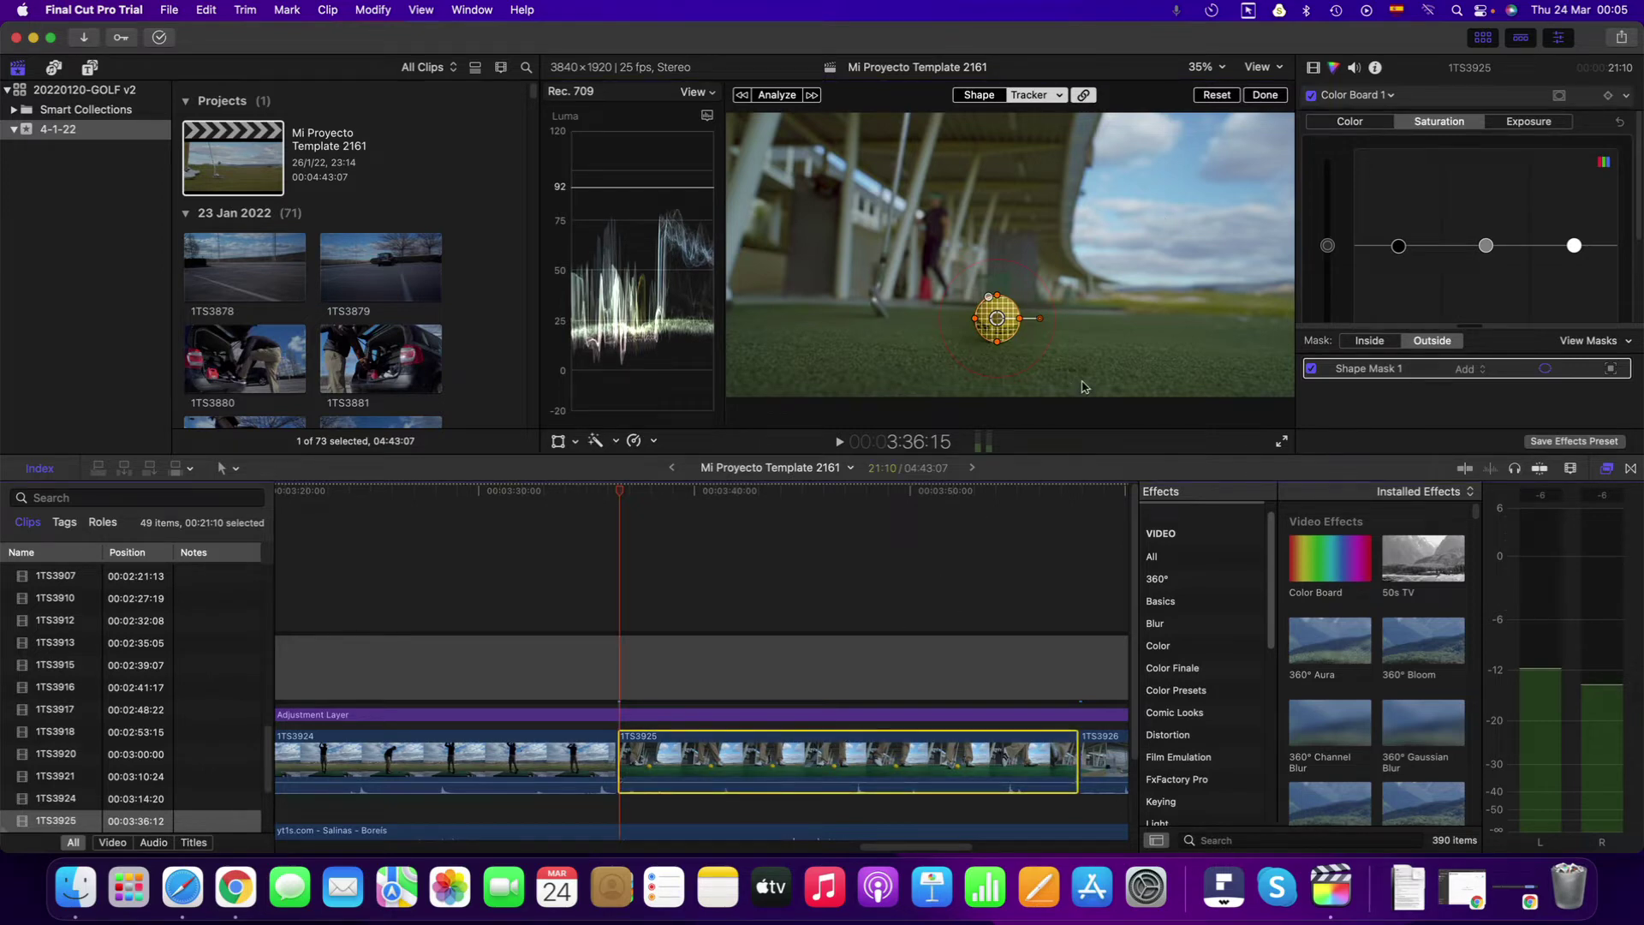
left_click(1375, 343)
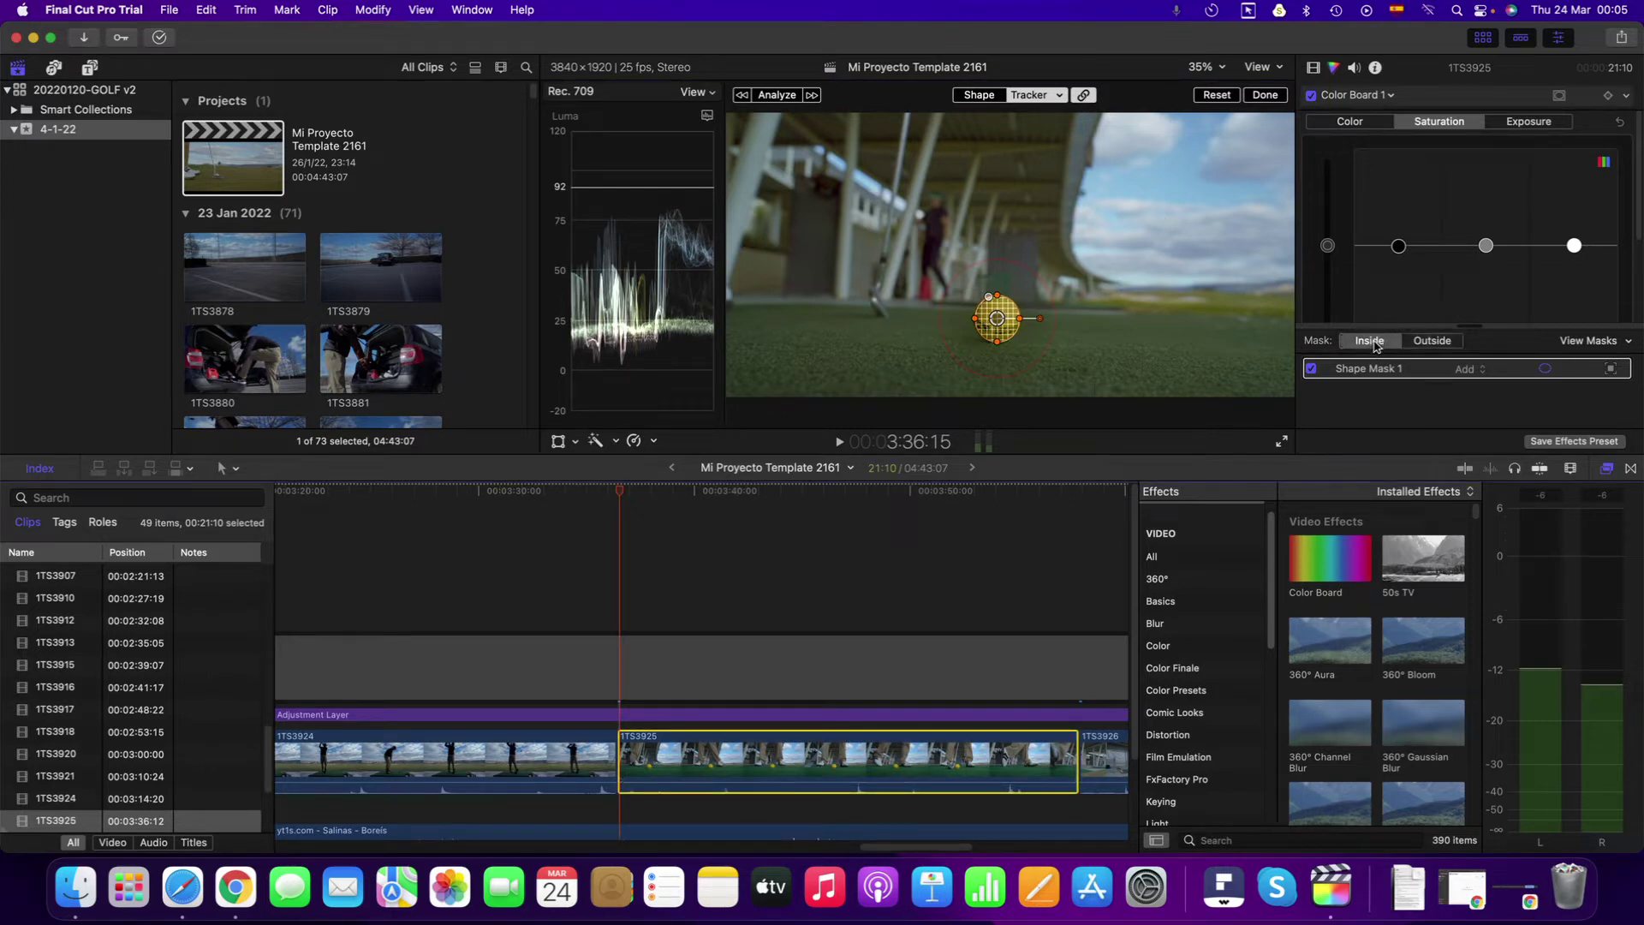
left_click(1428, 345)
left_click(1386, 346)
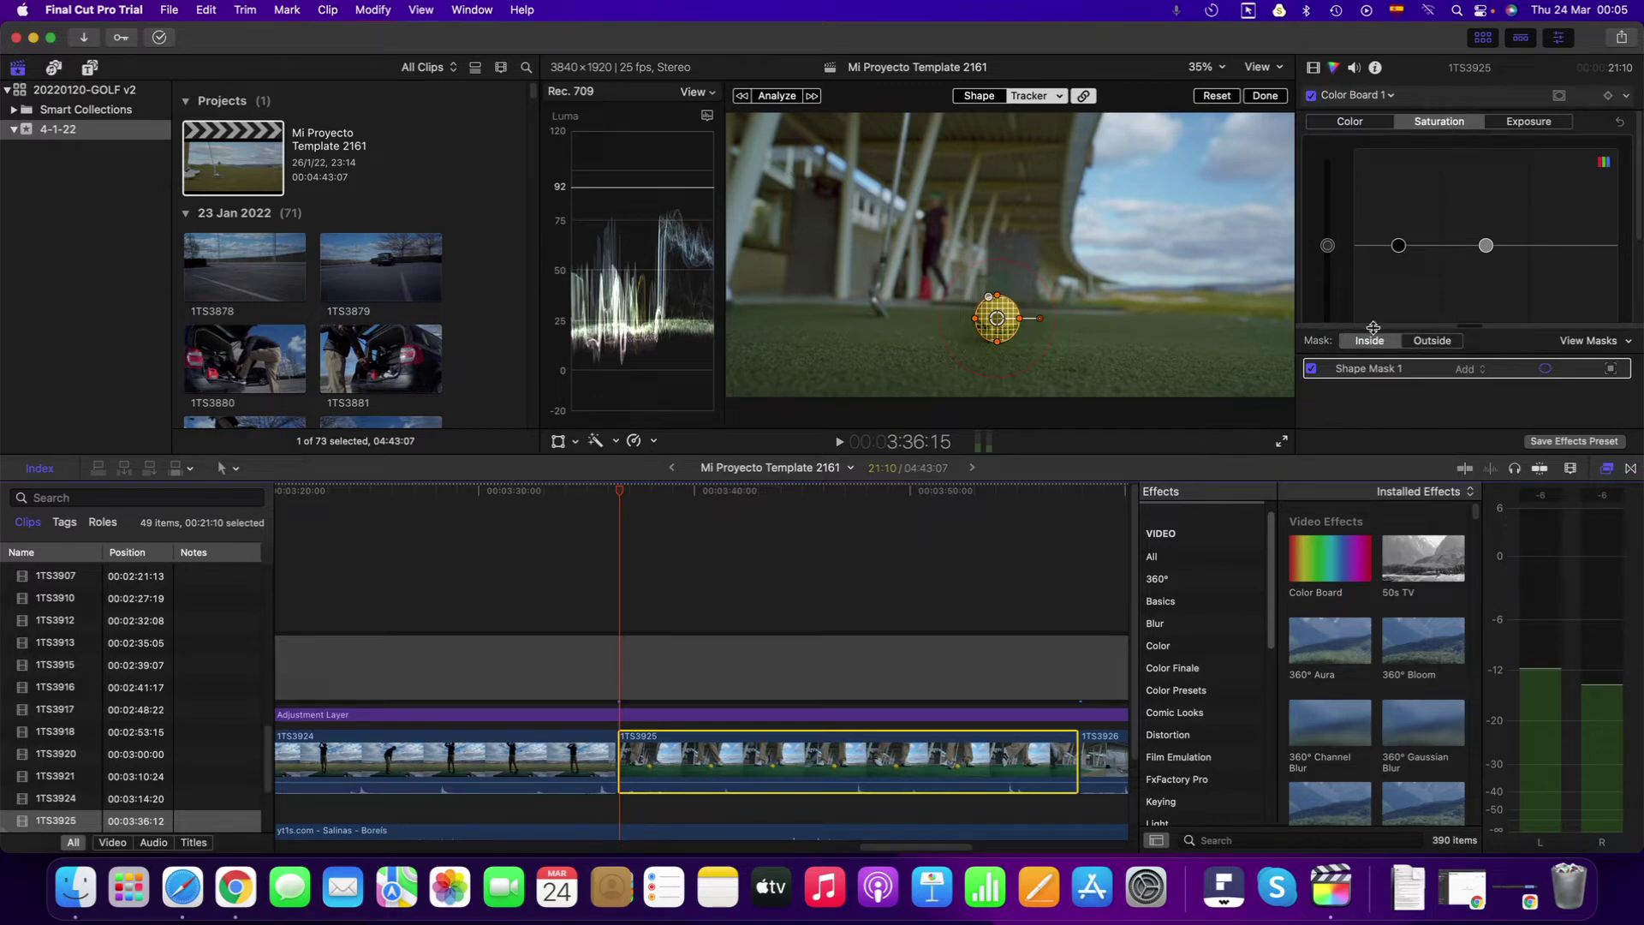
left_click_drag(1328, 245, 1325, 187)
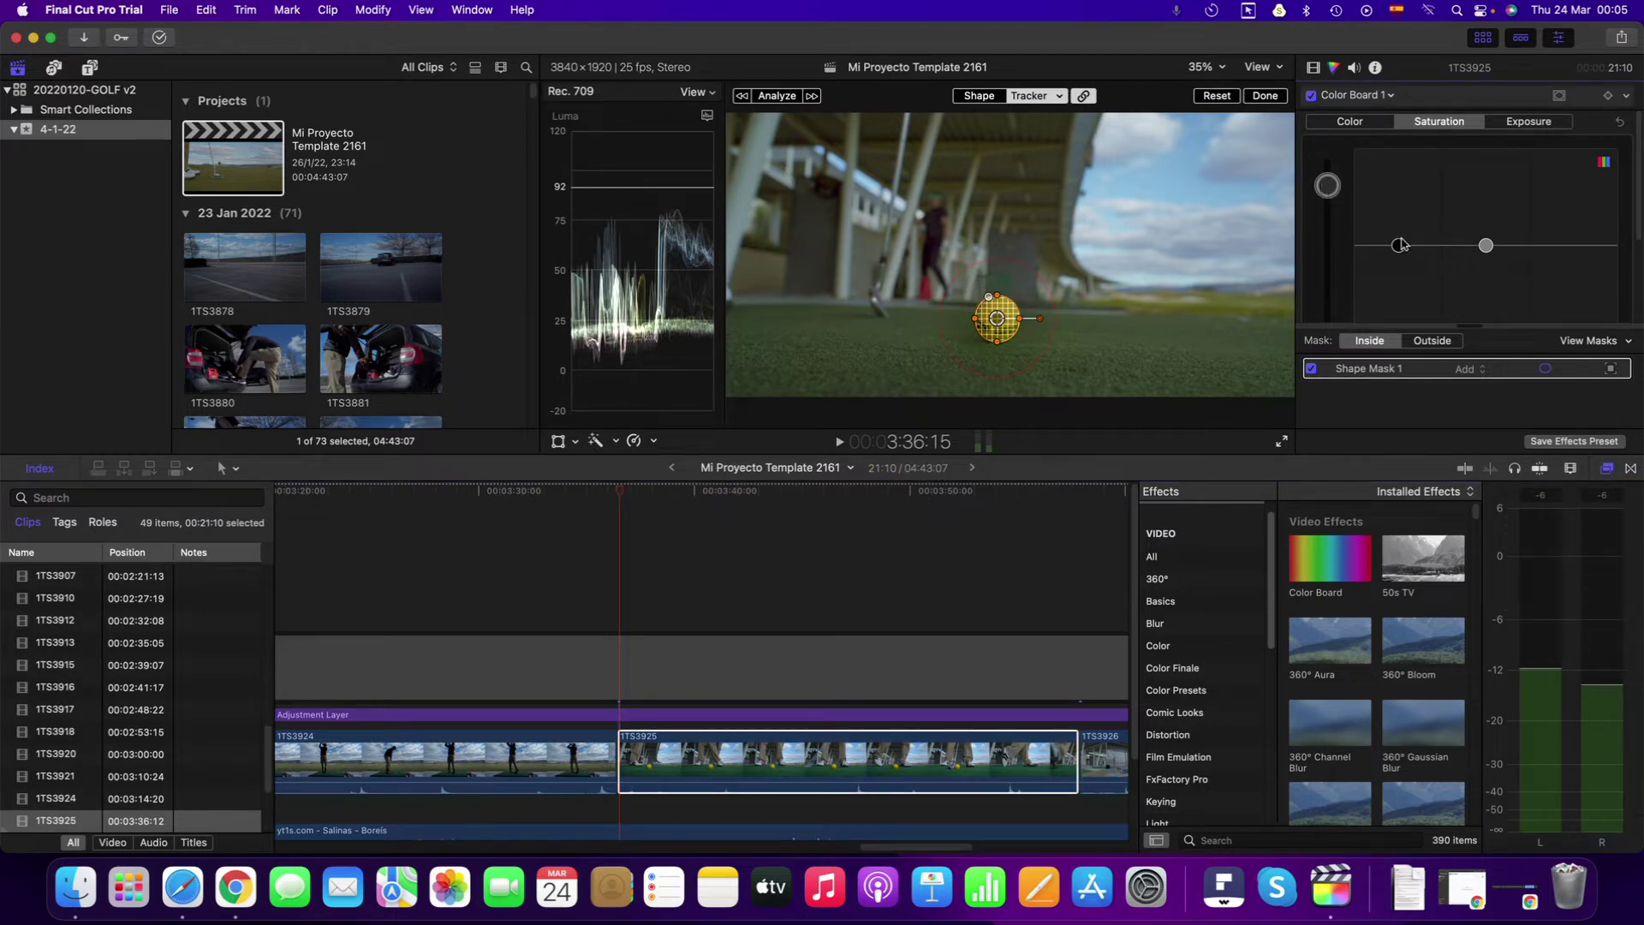
mouse_move(1484, 247)
left_mouse_down()
mouse_move(1486, 227)
mouse_move(1399, 237)
left_mouse_up()
With the mask on Outside, pull Global, Midtones and Highlights saturation well down, then play the clip.
left_click(1422, 342)
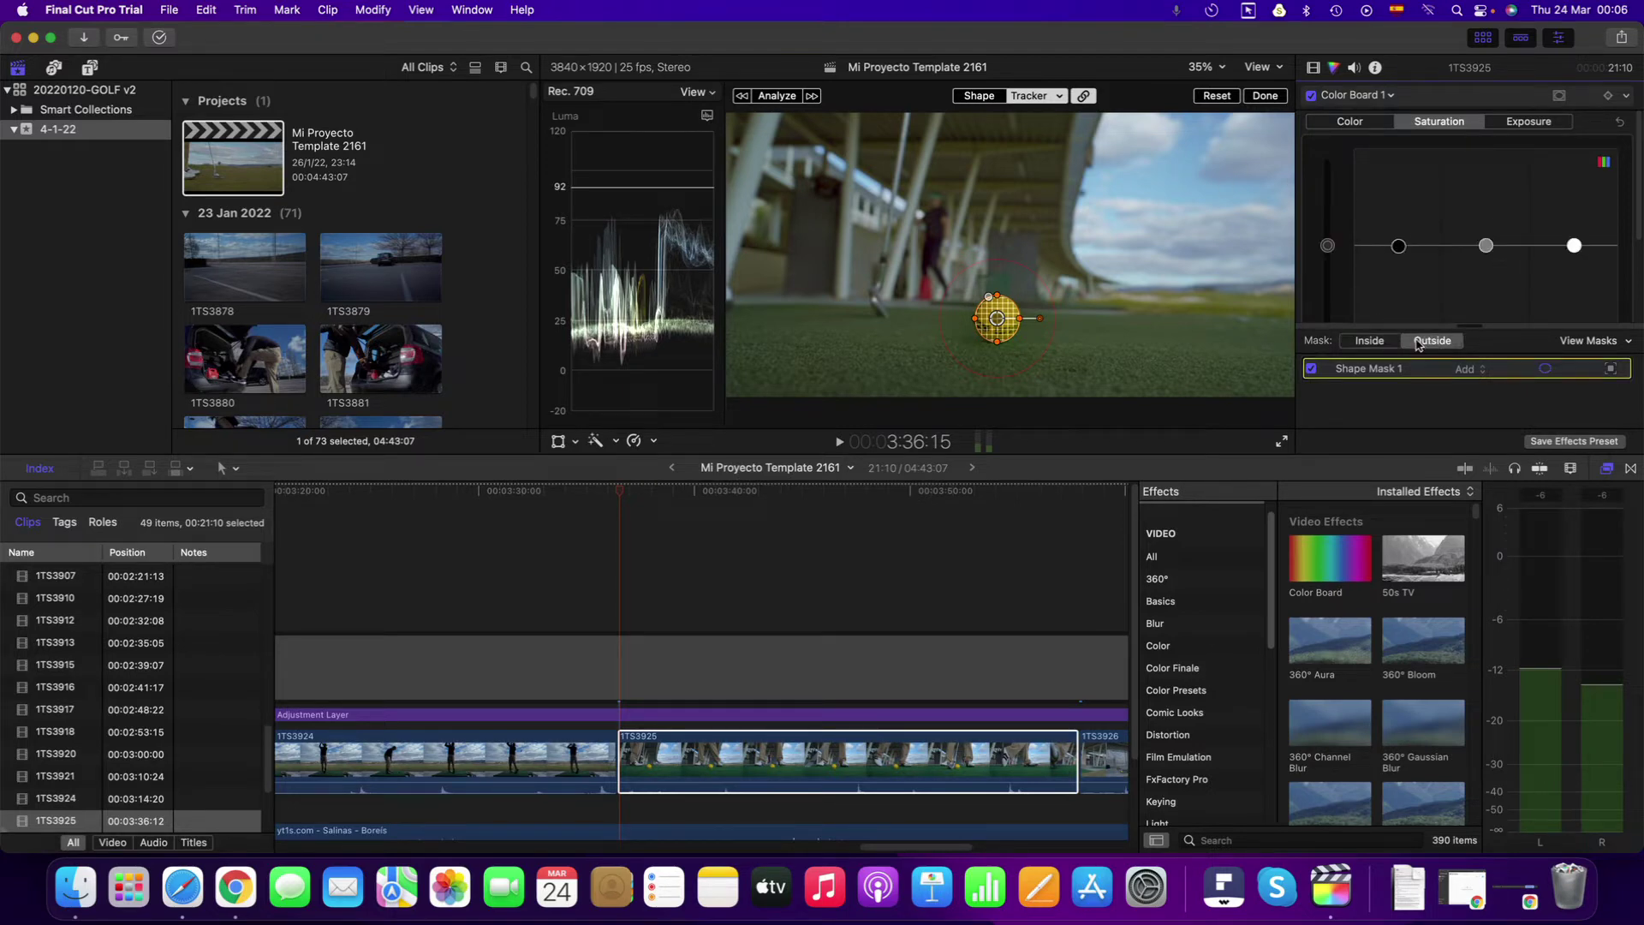
mouse_move(1328, 247)
left_mouse_down()
mouse_move(1326, 283)
mouse_move(1400, 280)
left_mouse_up()
left_click_drag(1488, 248, 1488, 286)
left_click_drag(1574, 248, 1581, 314)
mouse_move(1328, 281)
left_mouse_down()
mouse_move(1330, 299)
mouse_move(1400, 290)
left_mouse_up()
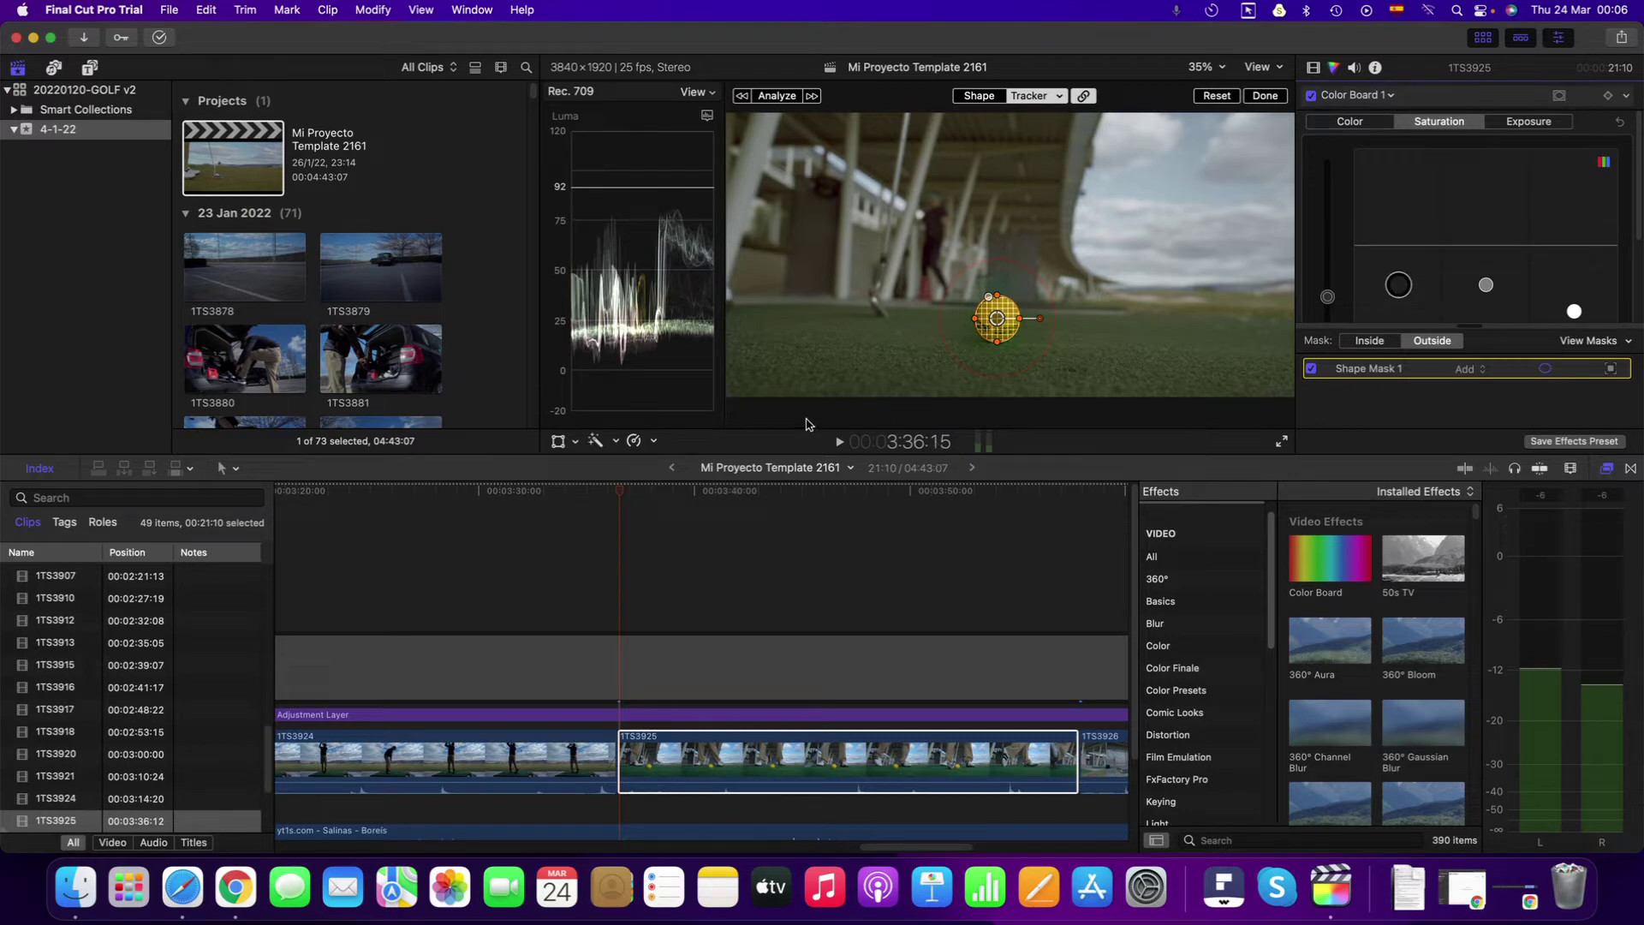
left_click(843, 446)
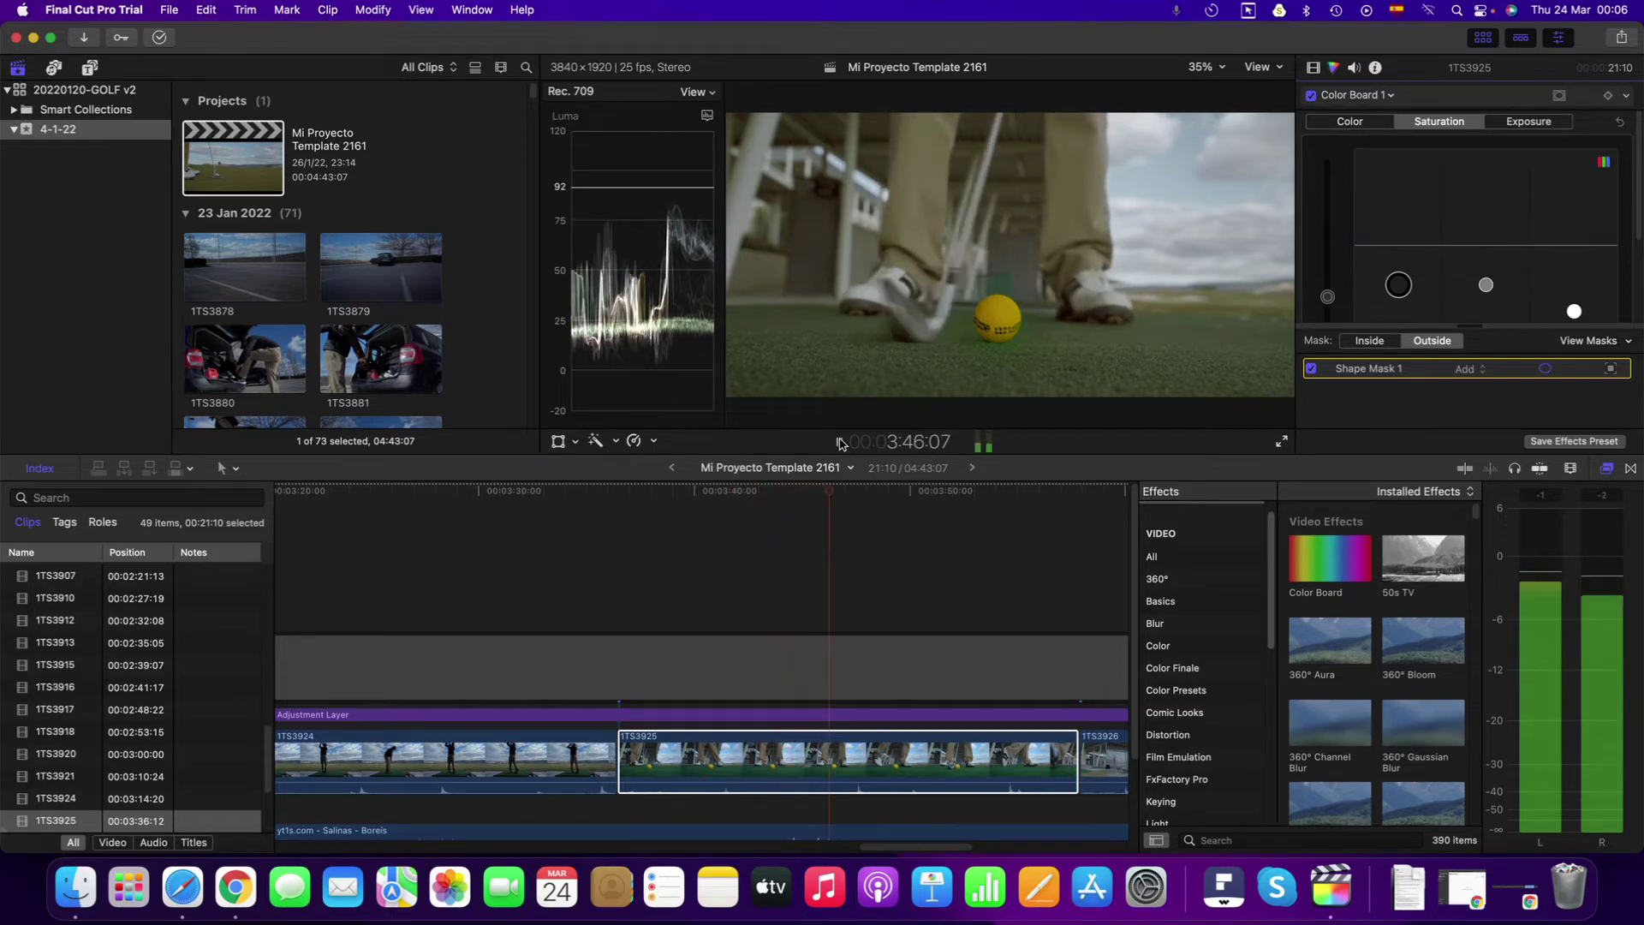
Stop playback and pull the mask's outer feather circle inward around the ball.
left_click(841, 444)
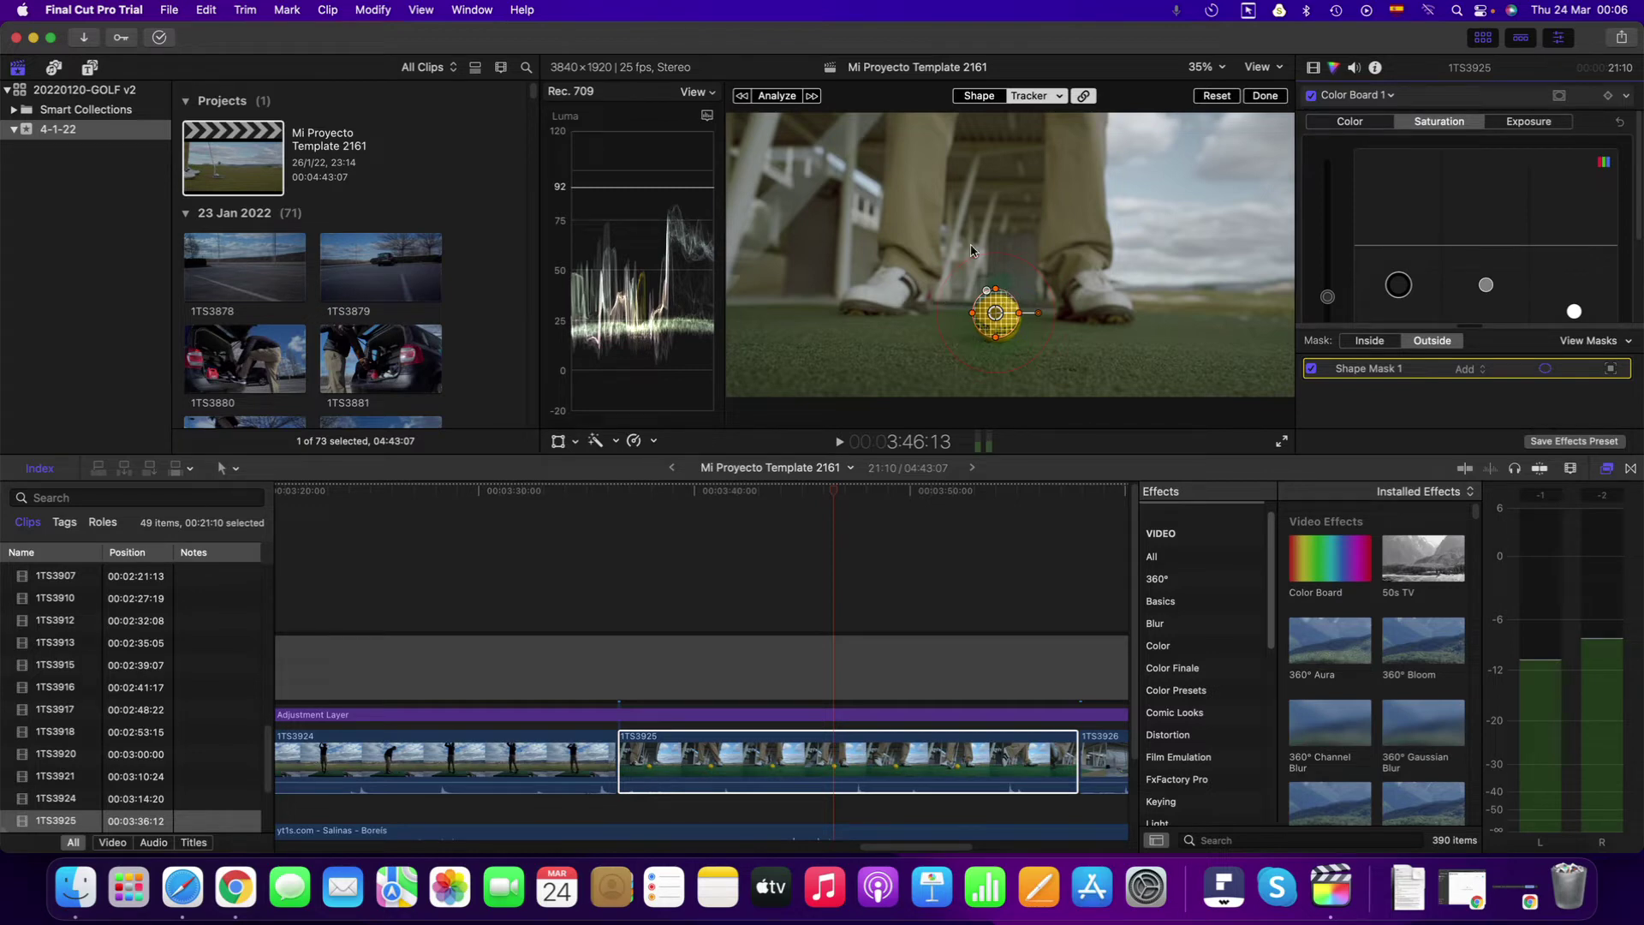
left_click(981, 96)
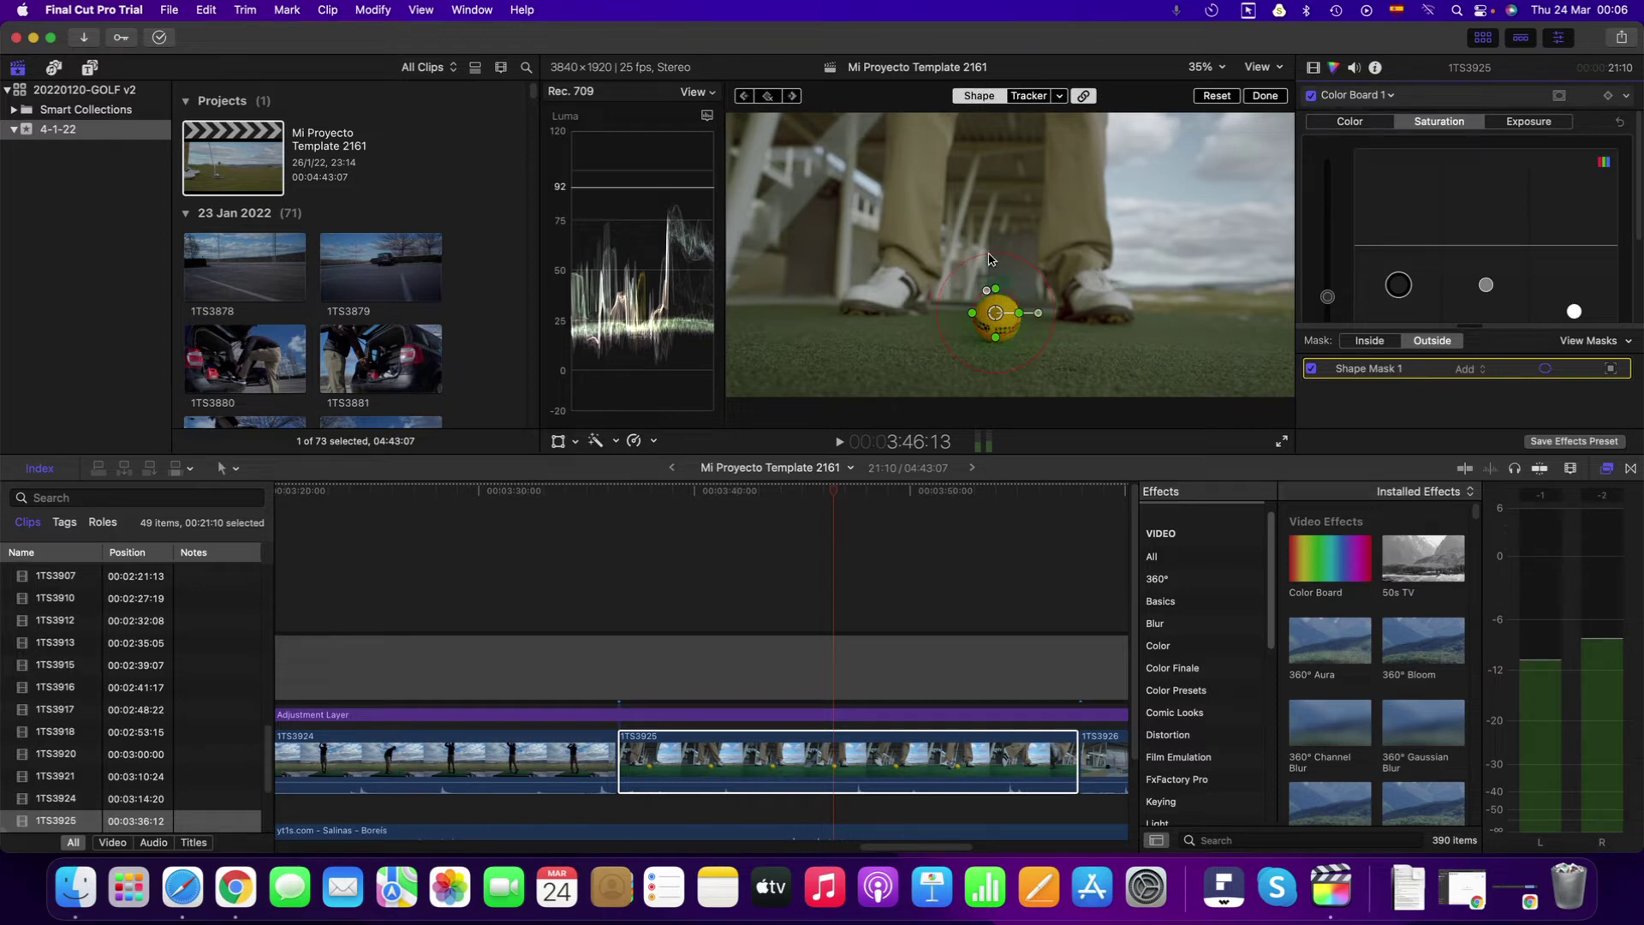
left_click_drag(989, 256, 998, 312)
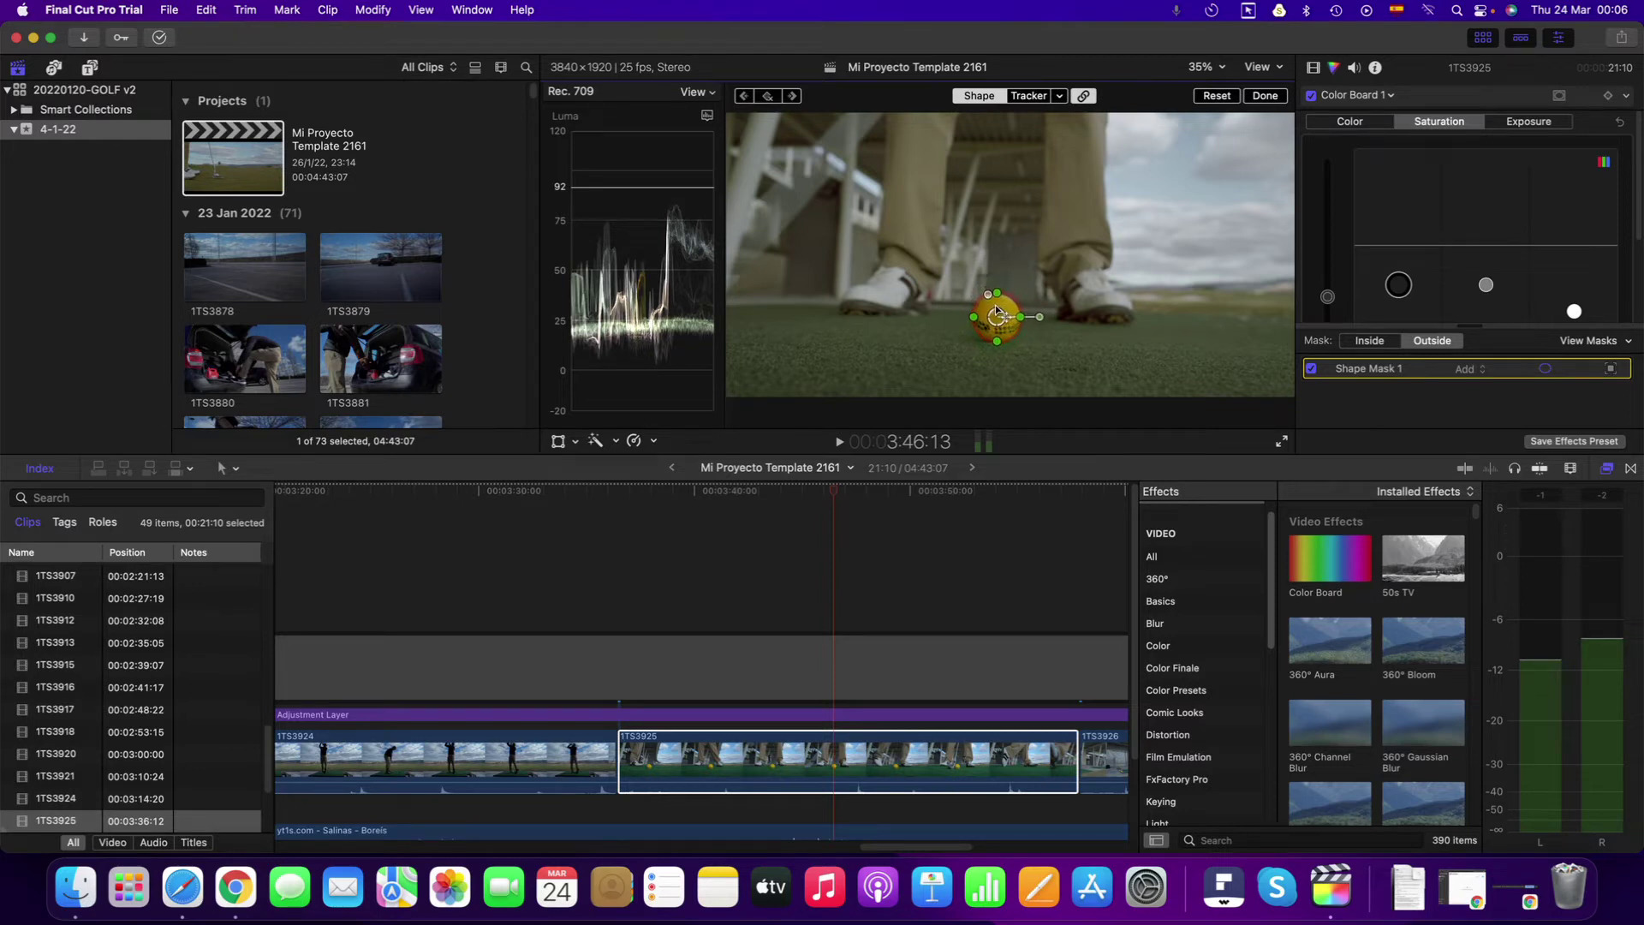
Replay the shot, nudge the drifting mask back onto the ball, and replay to check.
left_click_drag(839, 489, 623, 525)
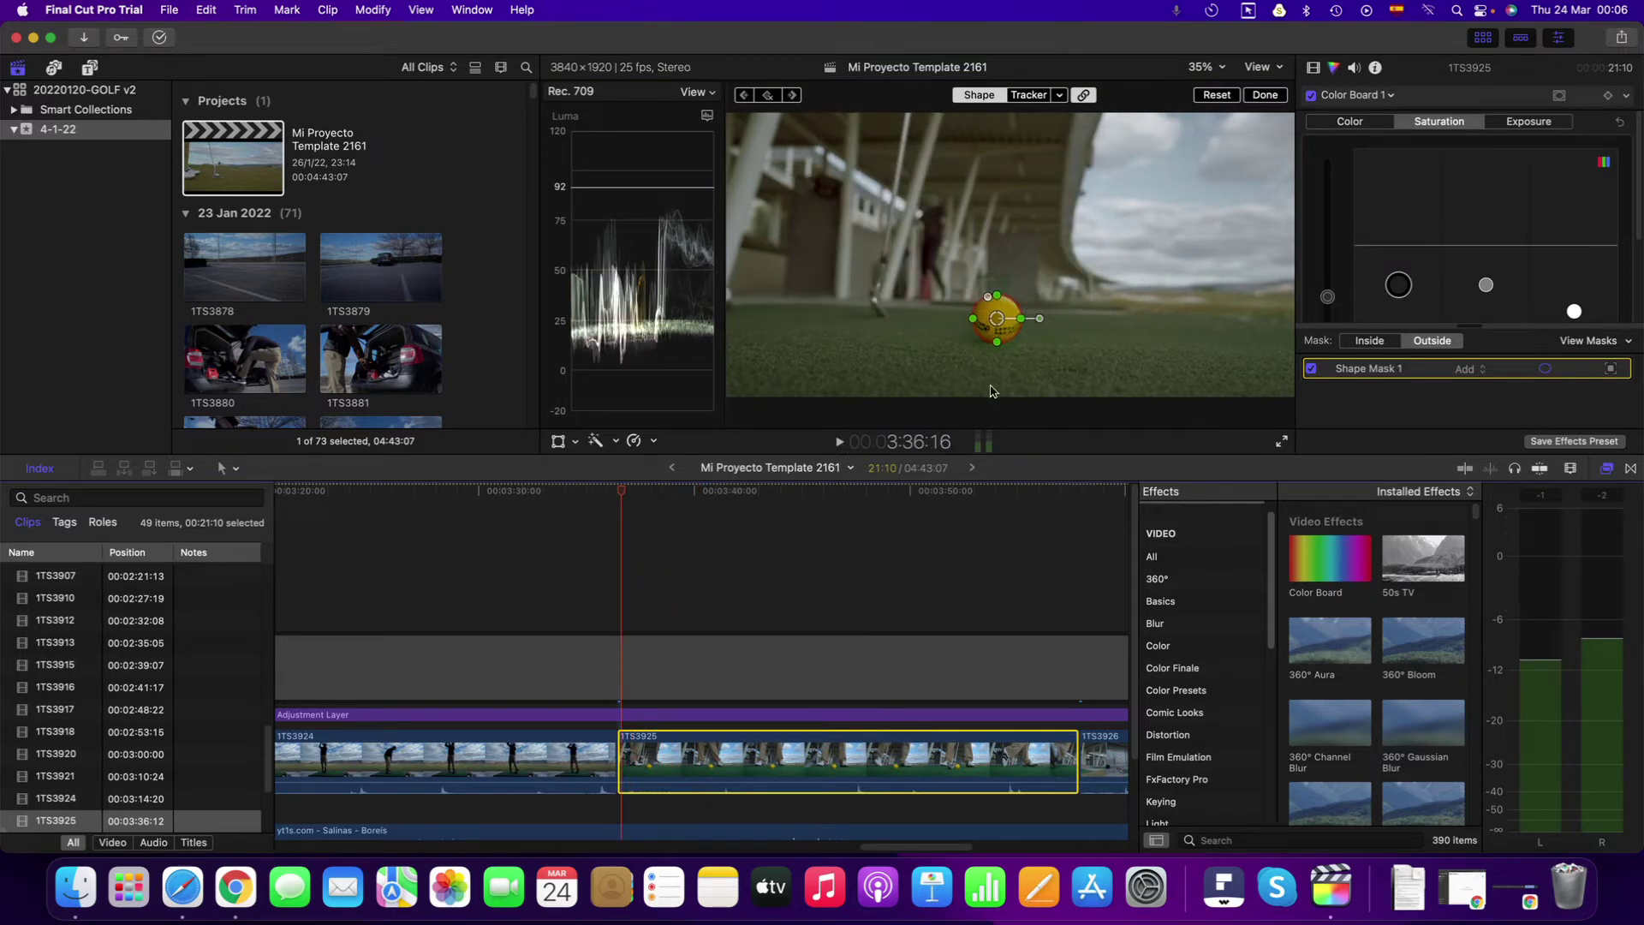
left_click(838, 443)
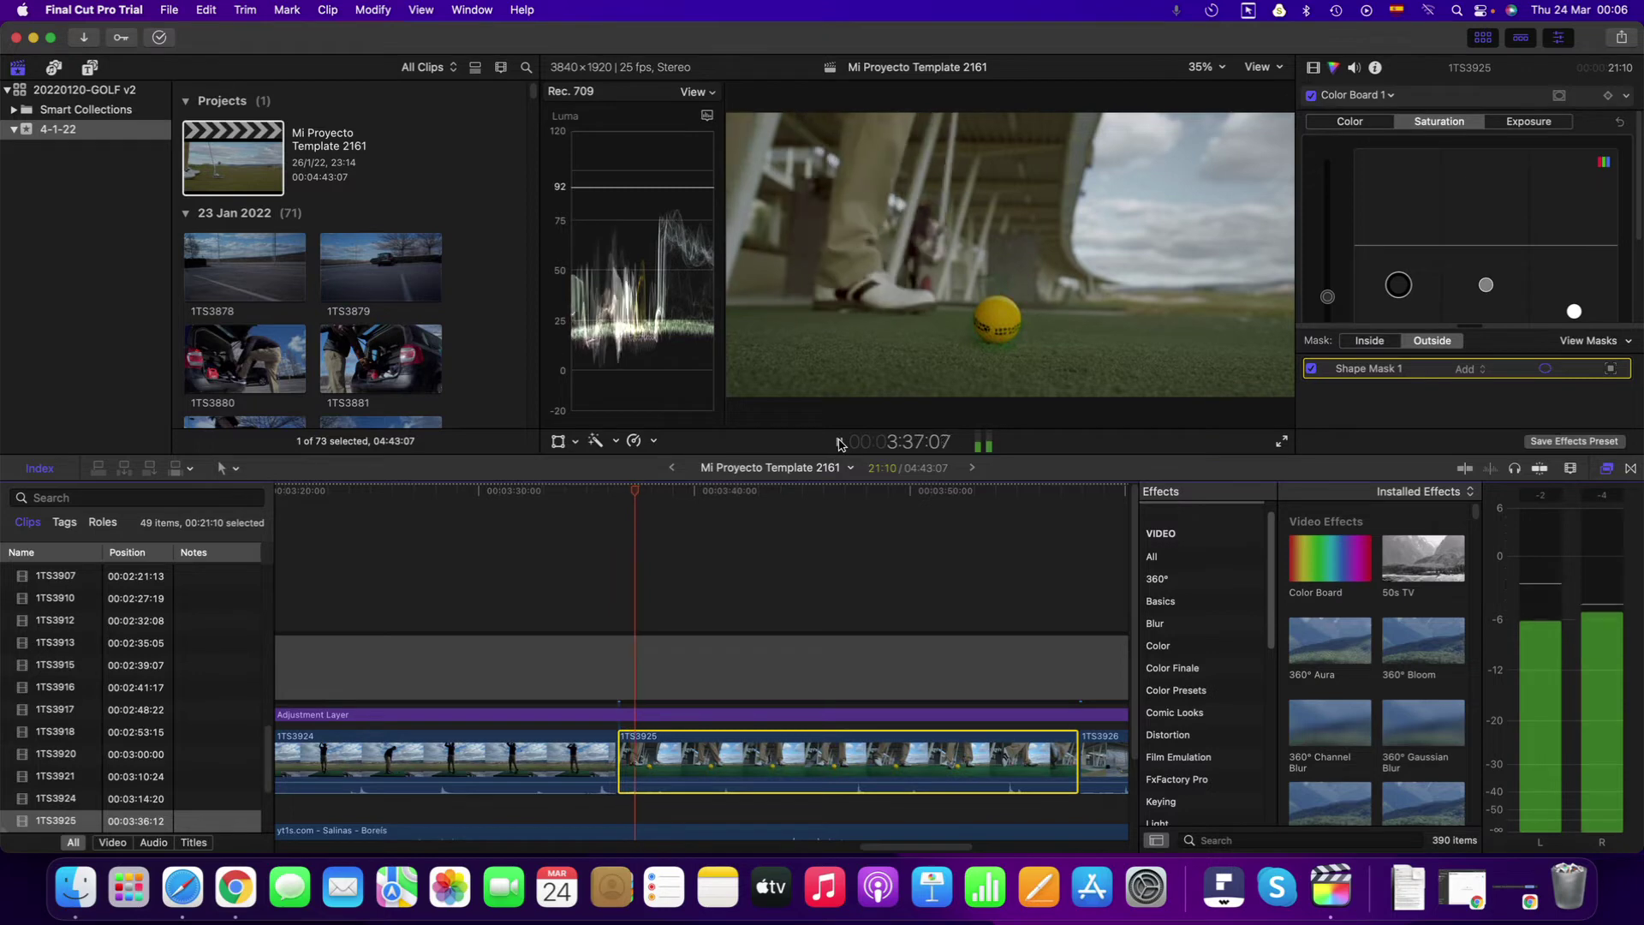
left_click(838, 444)
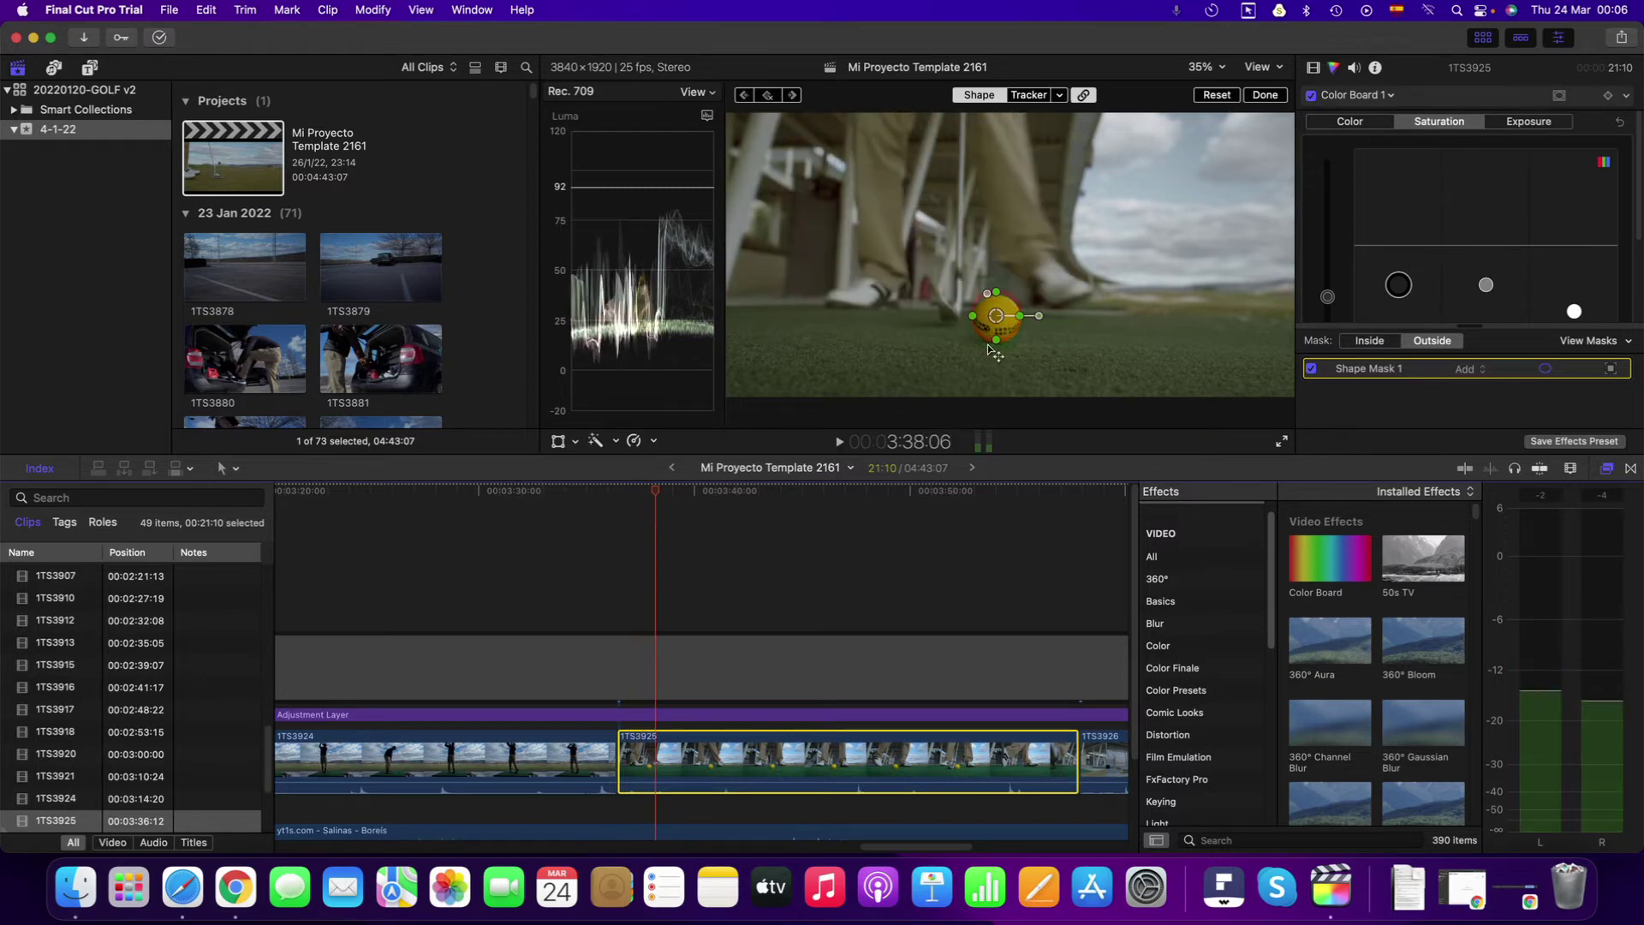
left_click(1002, 349)
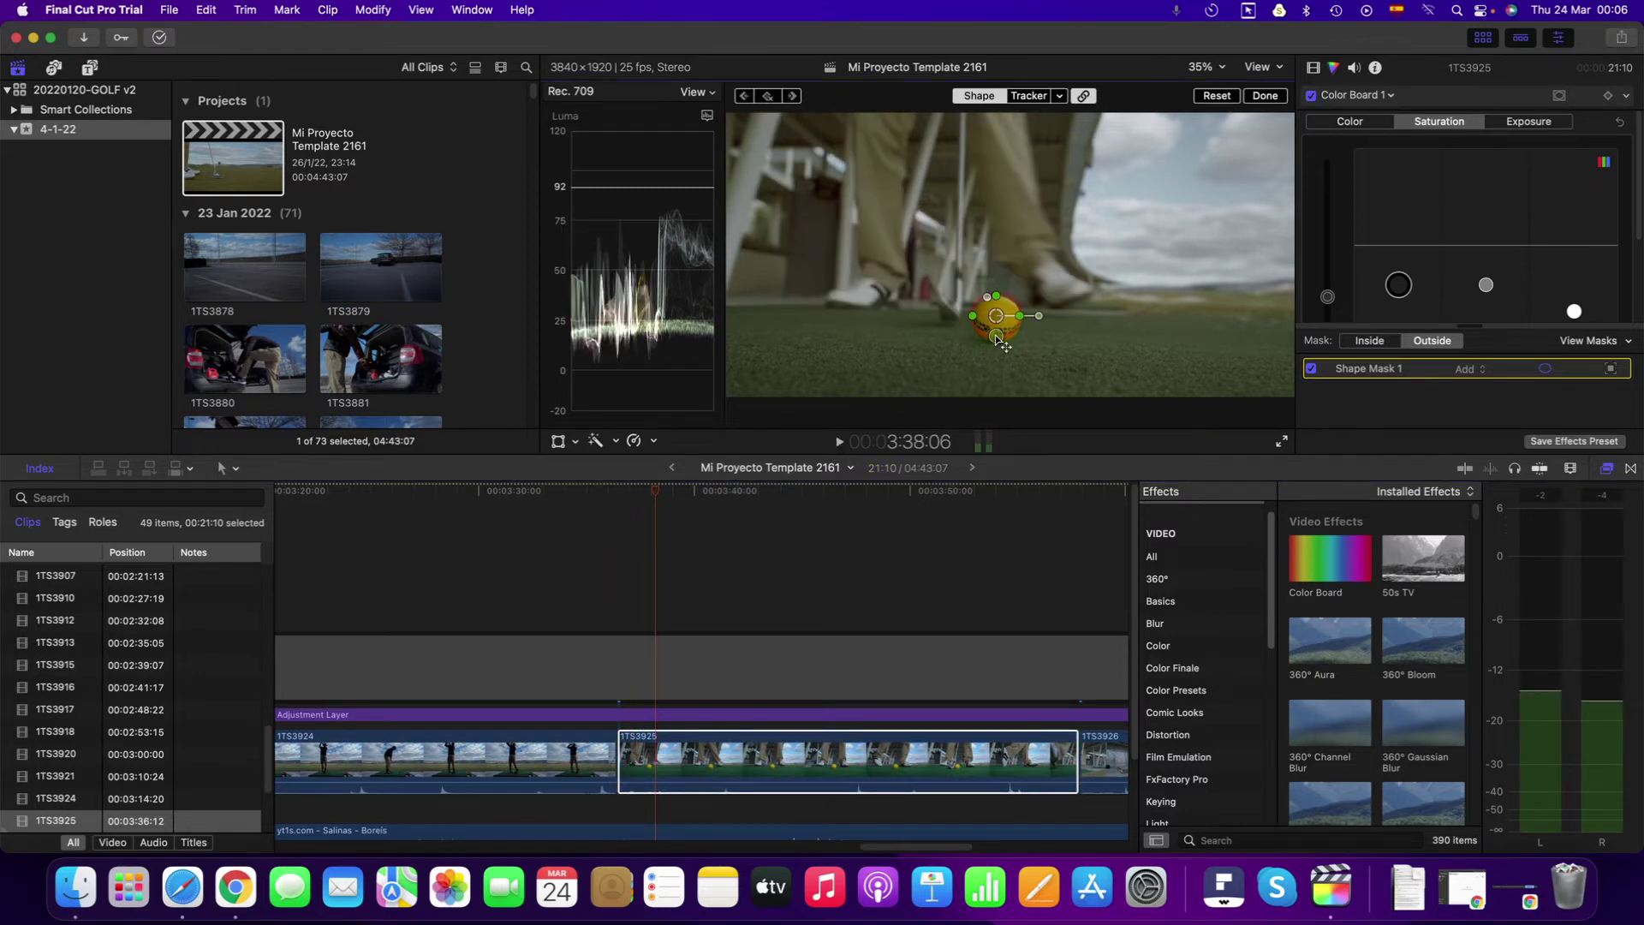
left_click_drag(998, 336, 1011, 330)
left_click_drag(659, 491, 624, 492)
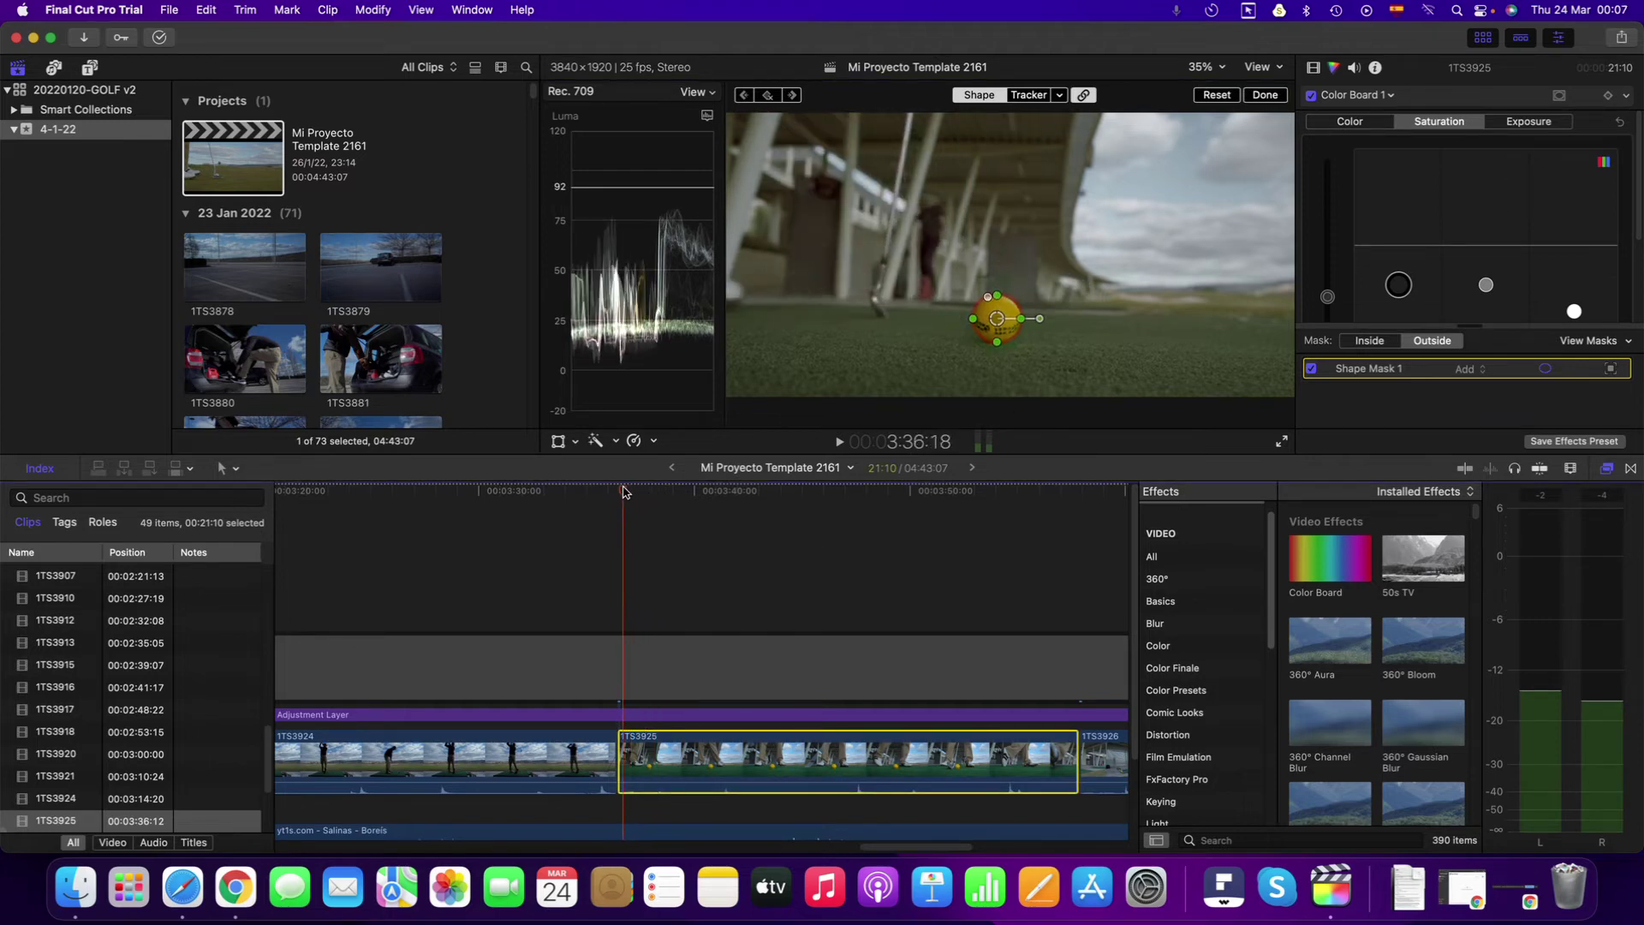
left_click(835, 442)
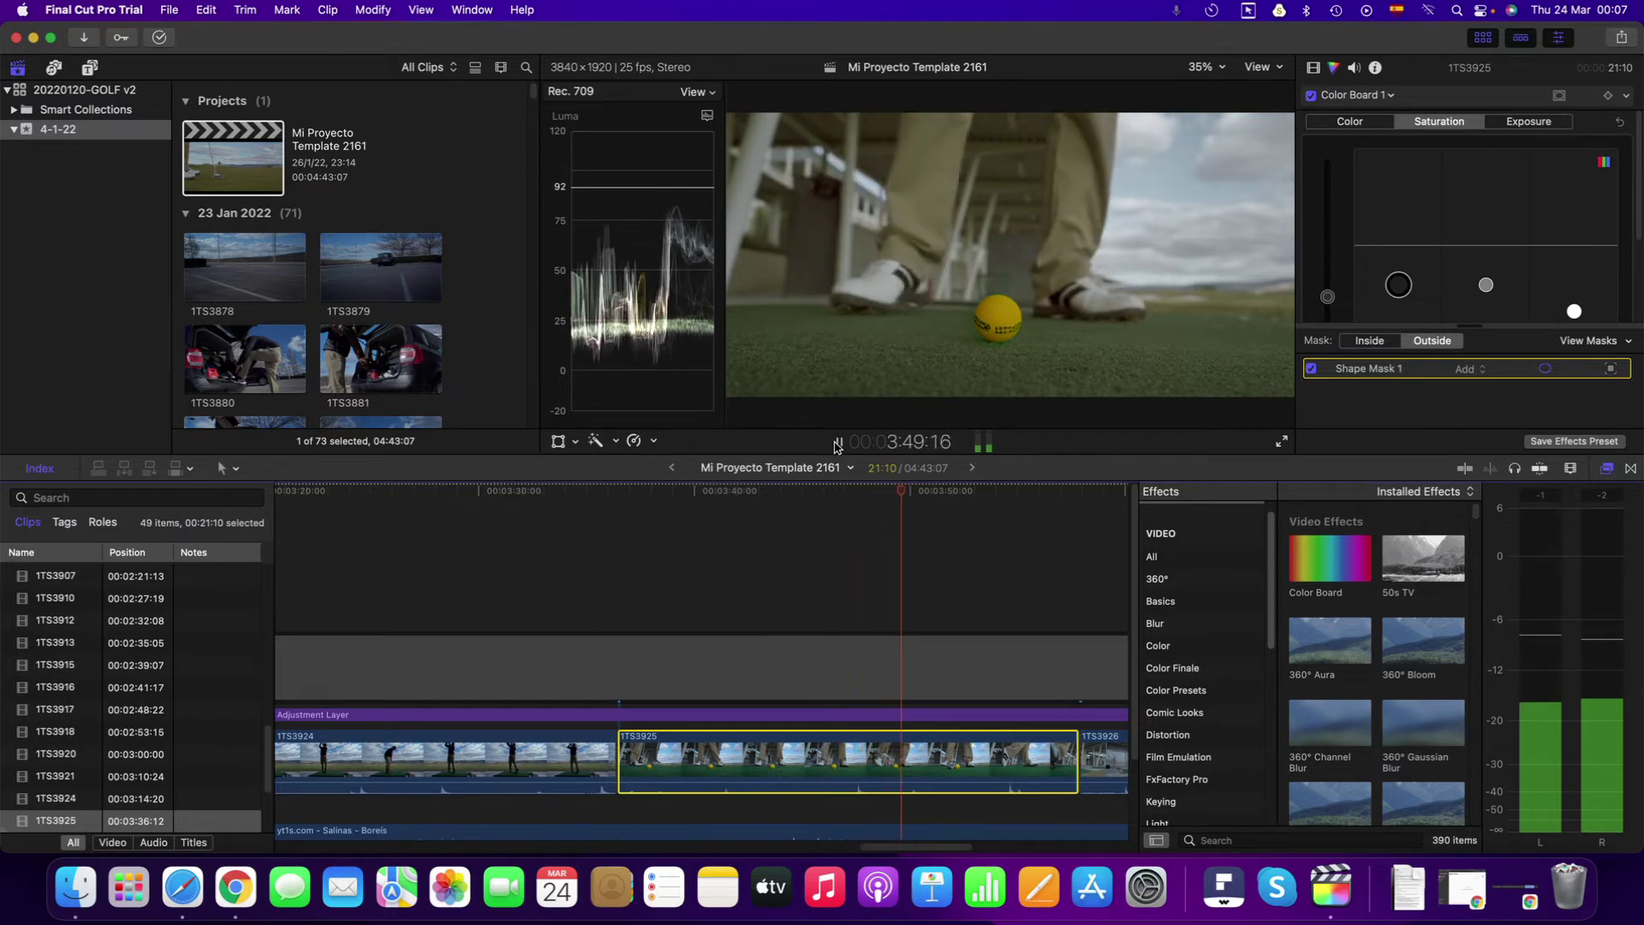
Pause and refit the mask onto the ball, narrowing it here and making it taller earlier.
left_click(838, 446)
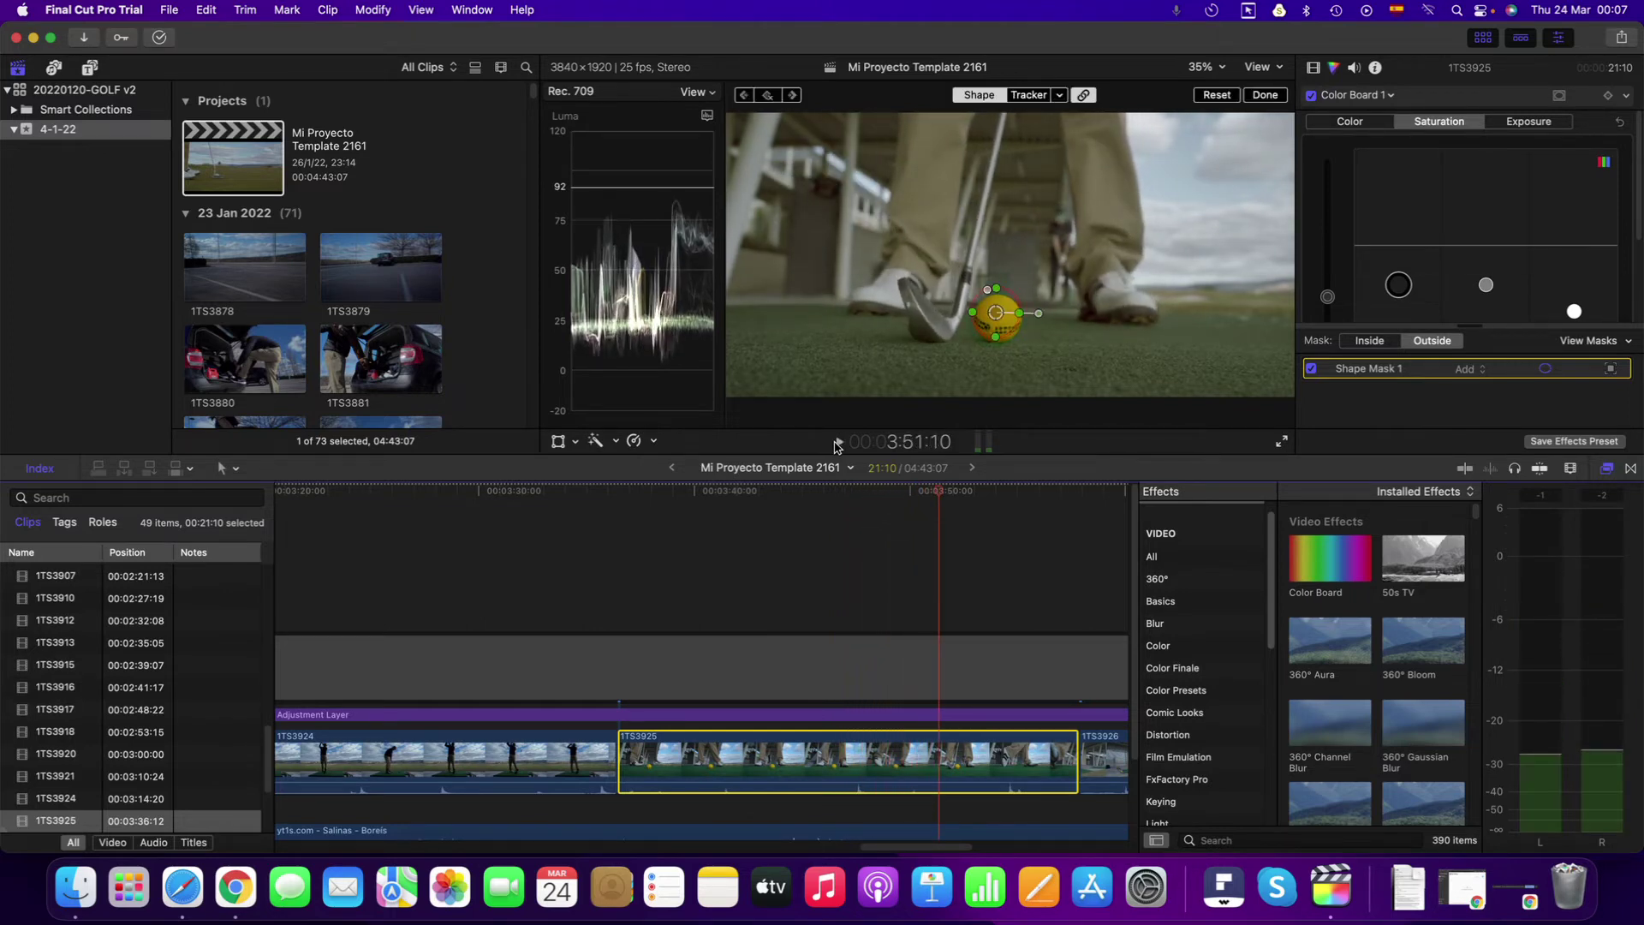
left_click_drag(1004, 300, 1004, 302)
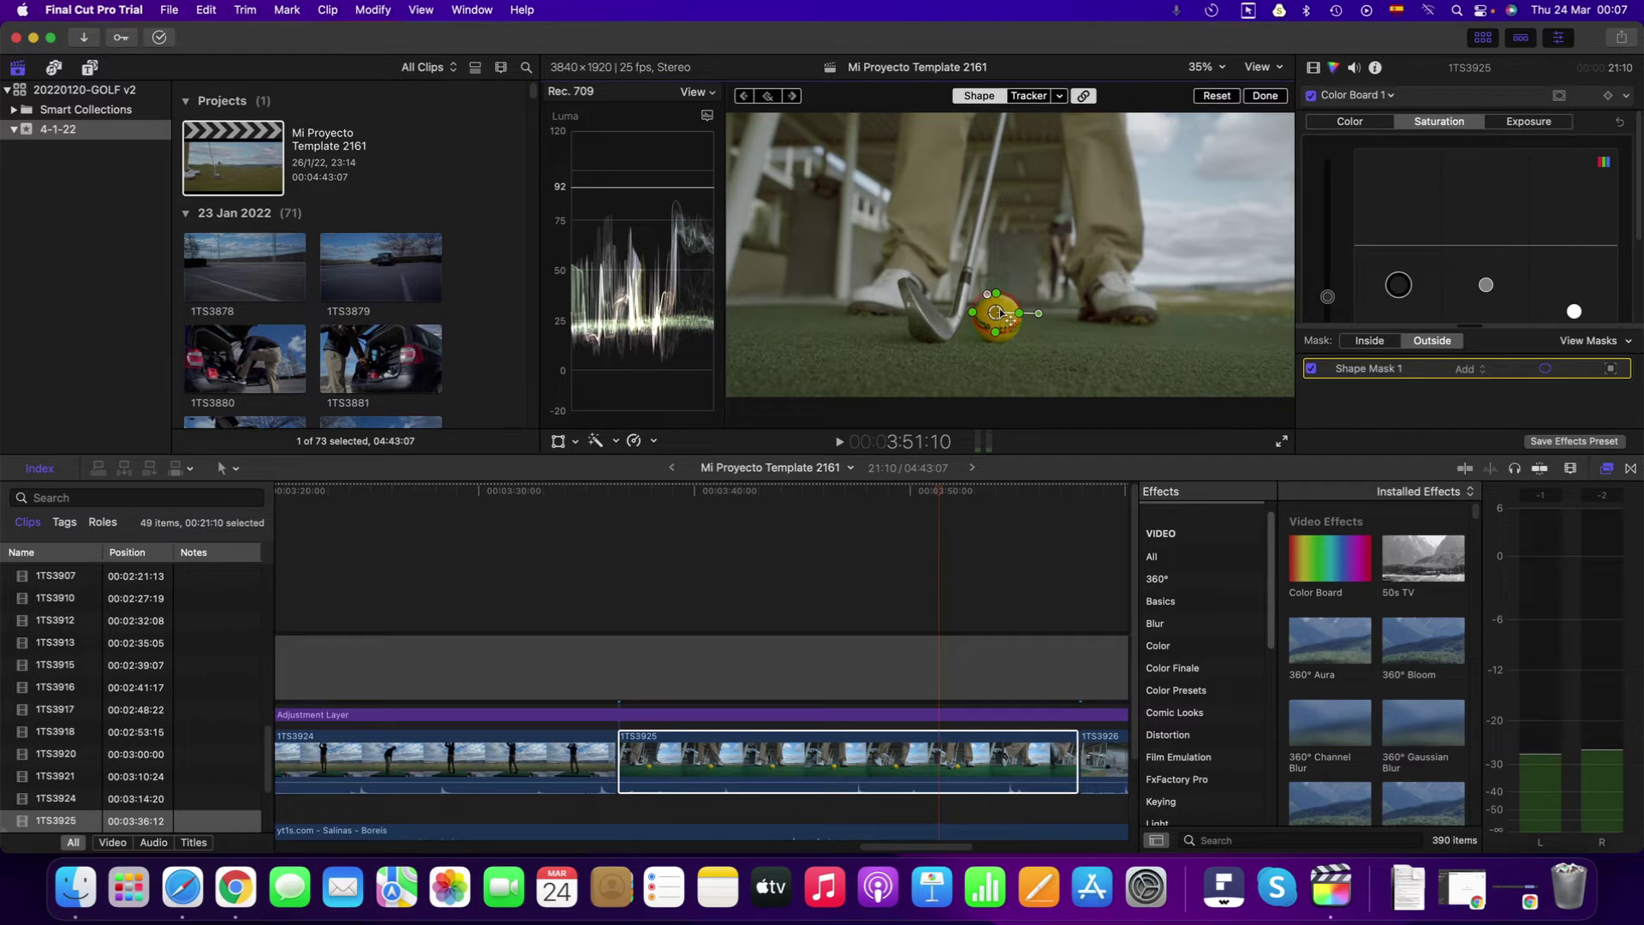
left_click_drag(1000, 312, 1008, 314)
left_click_drag(976, 318, 990, 314)
left_click(742, 762)
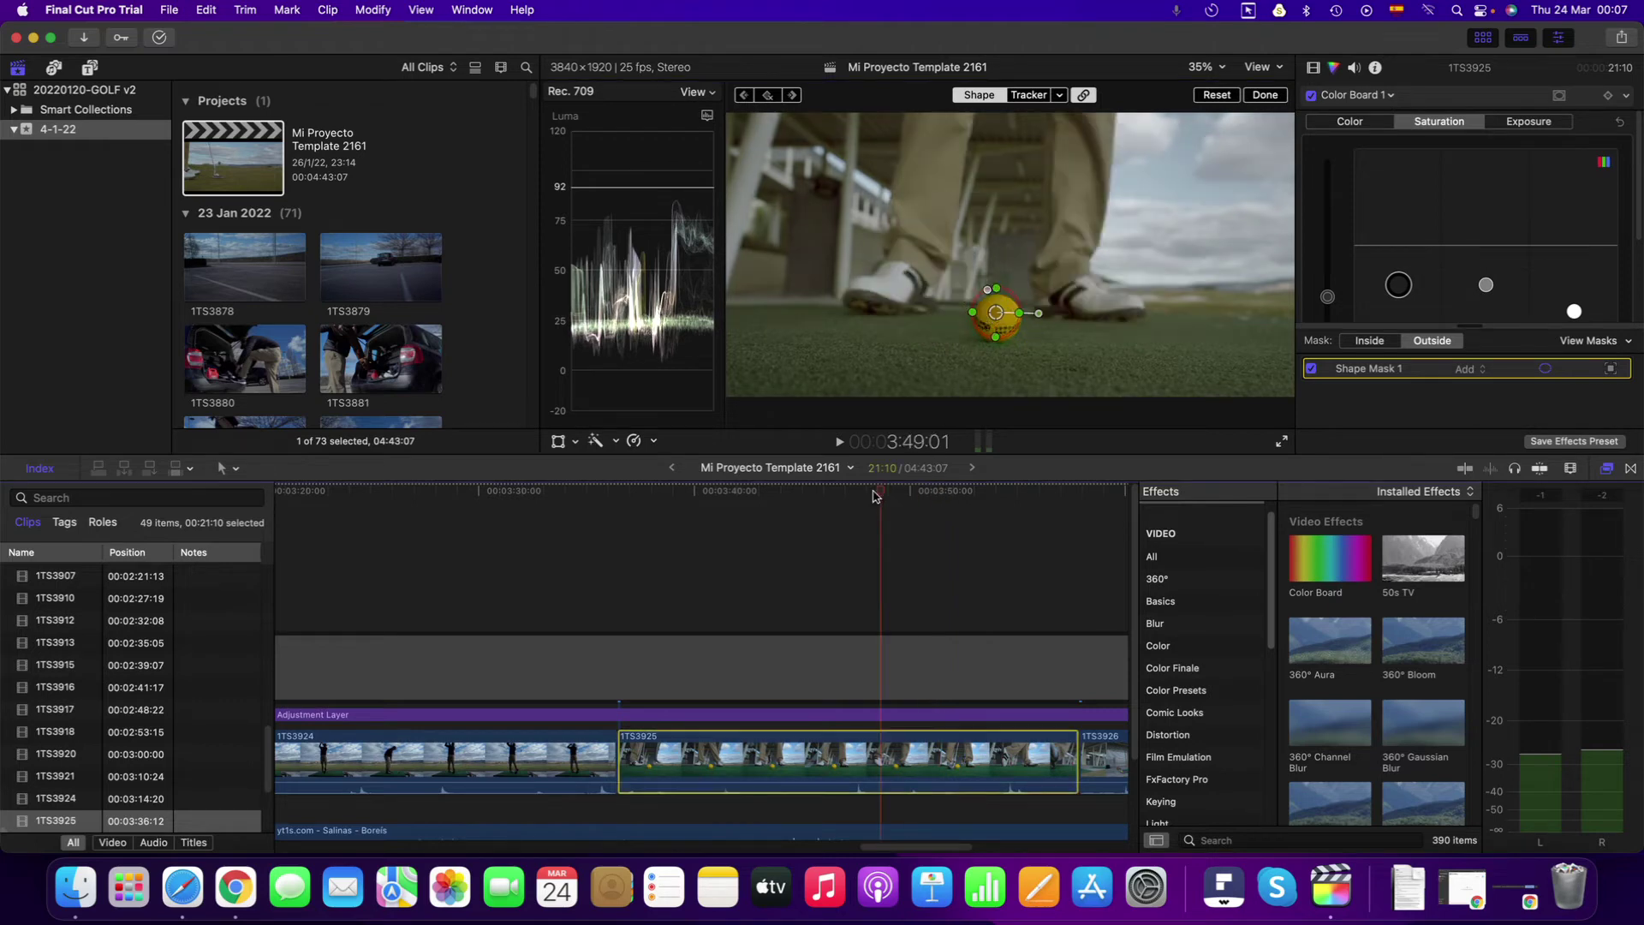
left_click(996, 290)
left_click_drag(991, 330, 978, 325)
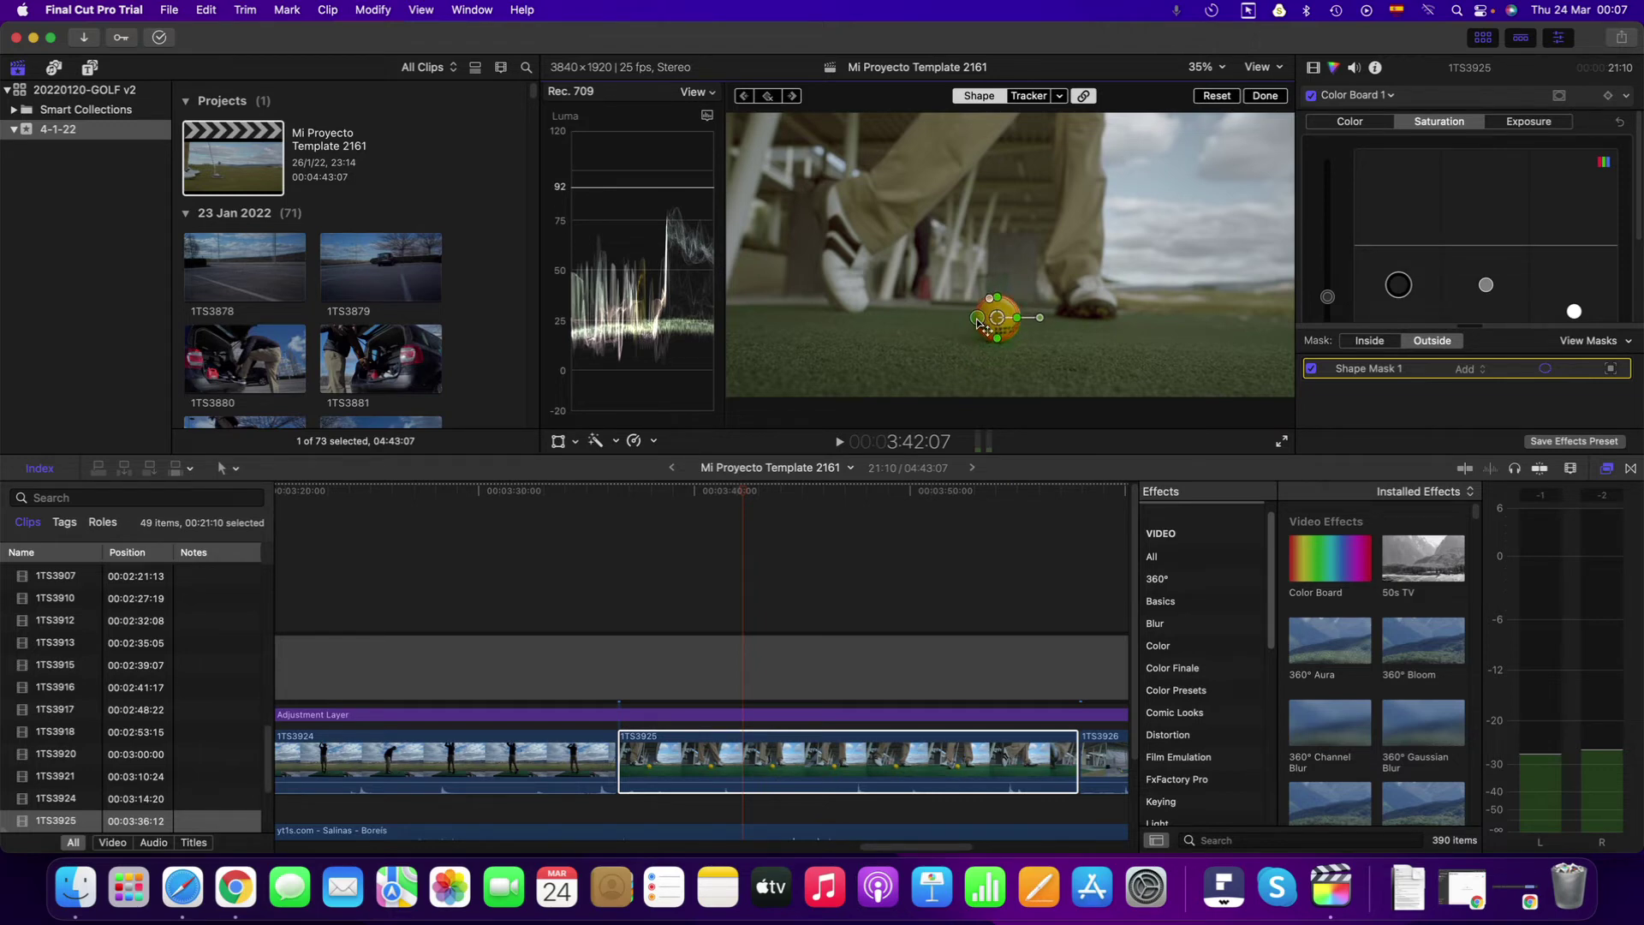
left_click_drag(991, 311, 993, 312)
At earlier frames near the club, adjust the mask's top, bottom and left edges to fit the ball.
left_click_drag(748, 495, 706, 493)
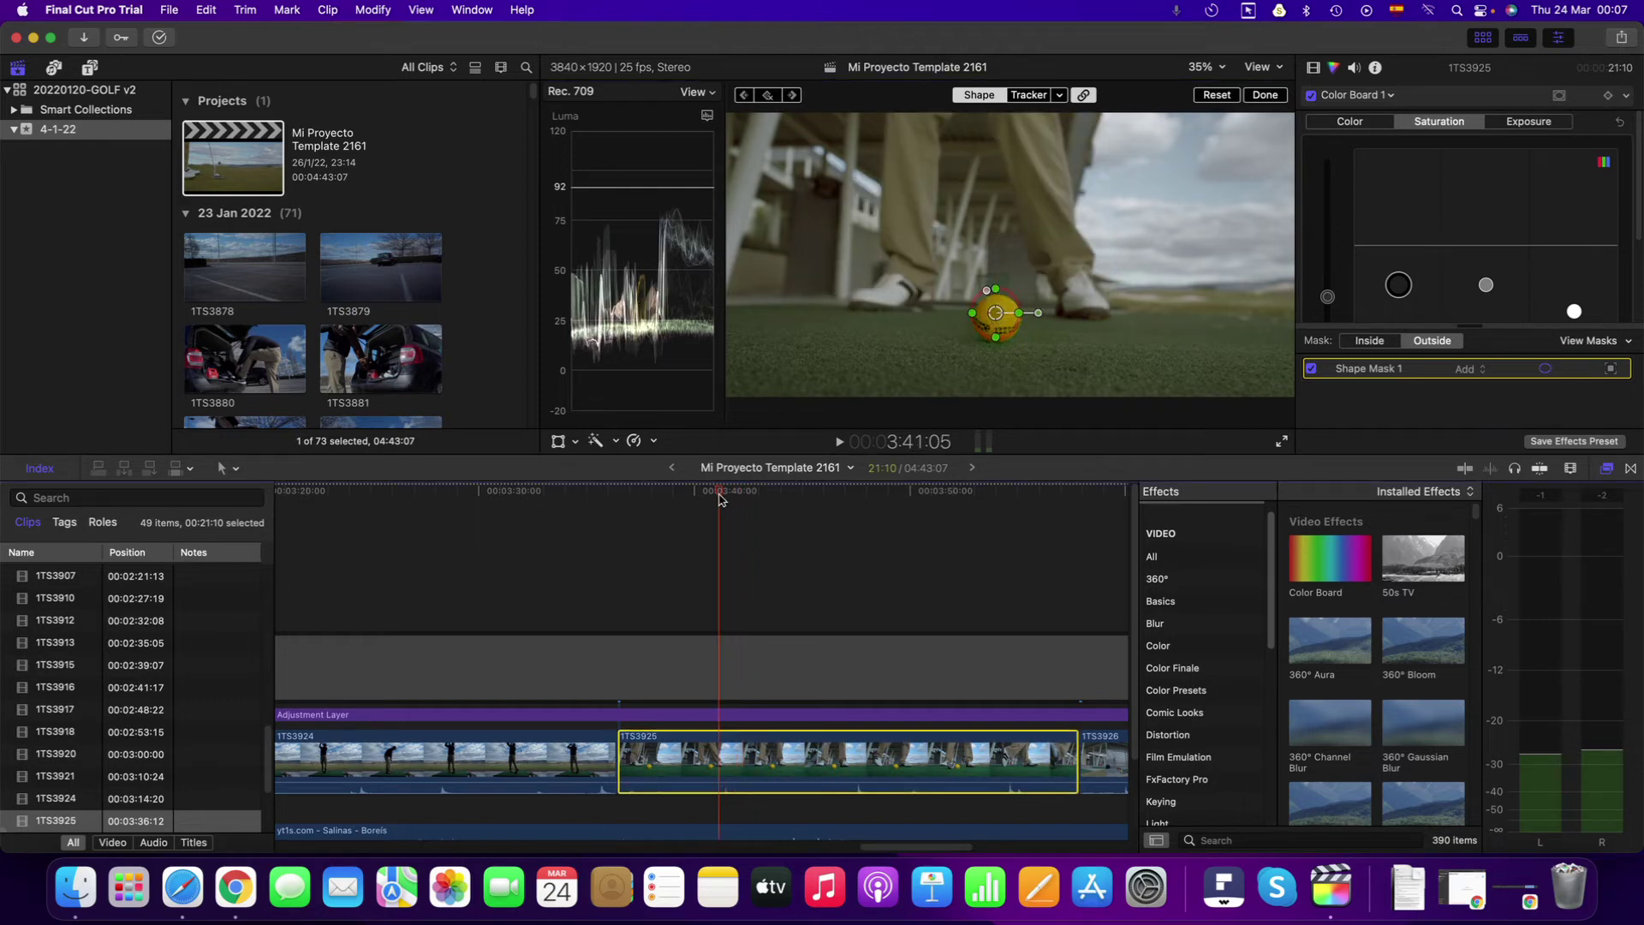
left_click_drag(994, 290, 1000, 296)
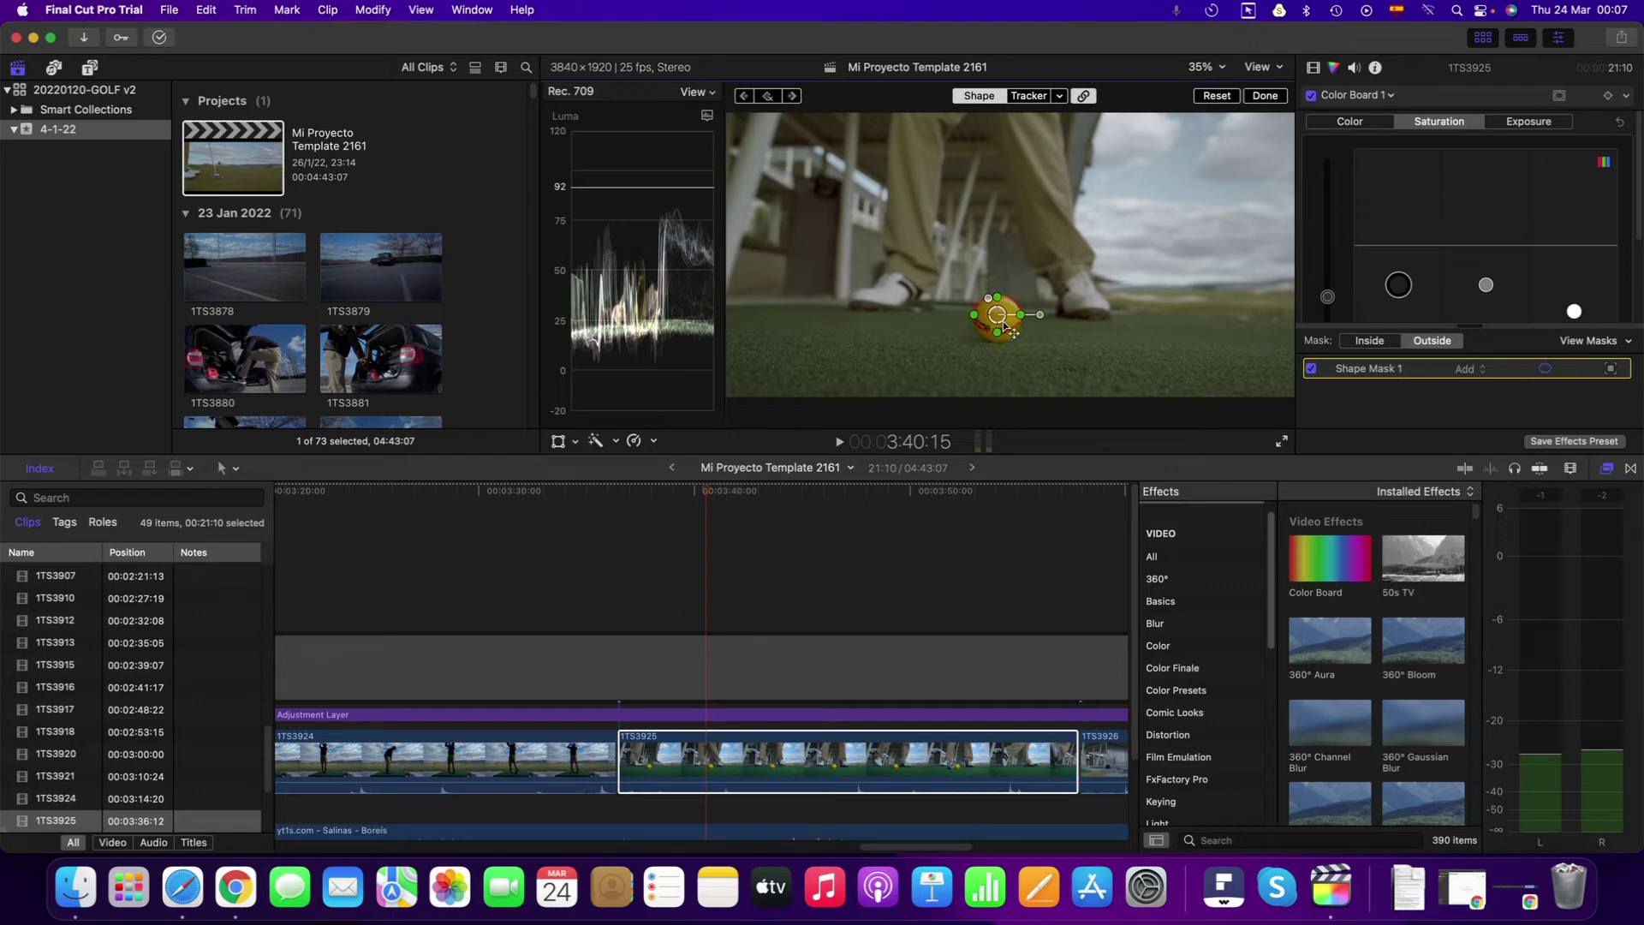
left_click_drag(998, 332, 979, 317)
left_click_drag(696, 486, 661, 490)
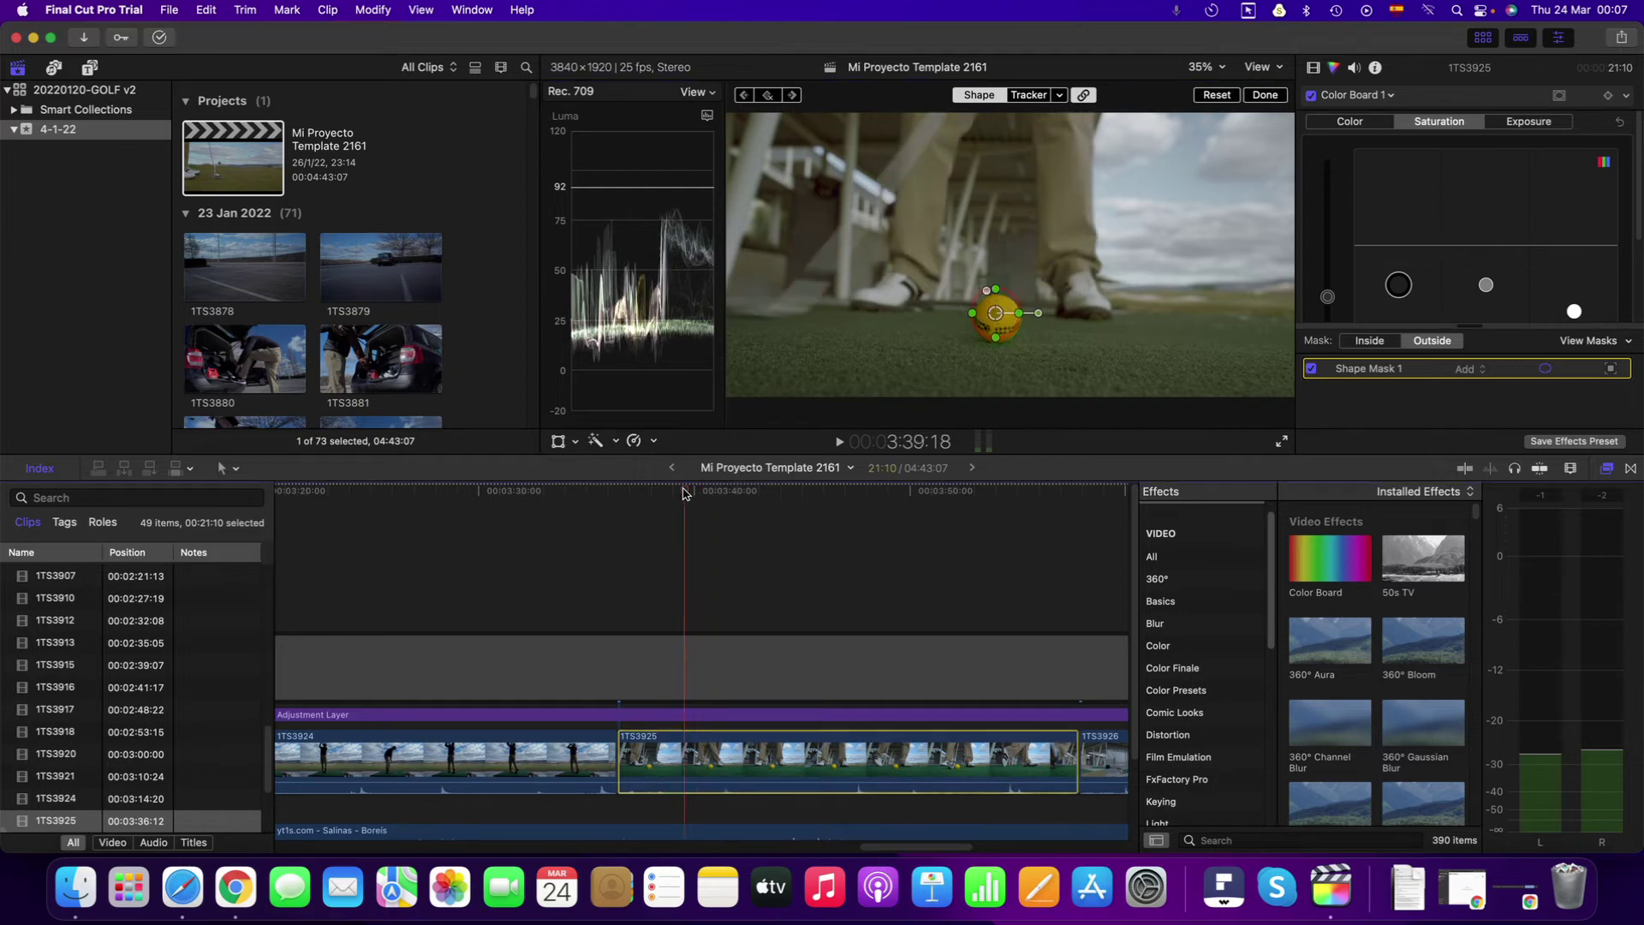
left_click_drag(991, 291, 995, 297)
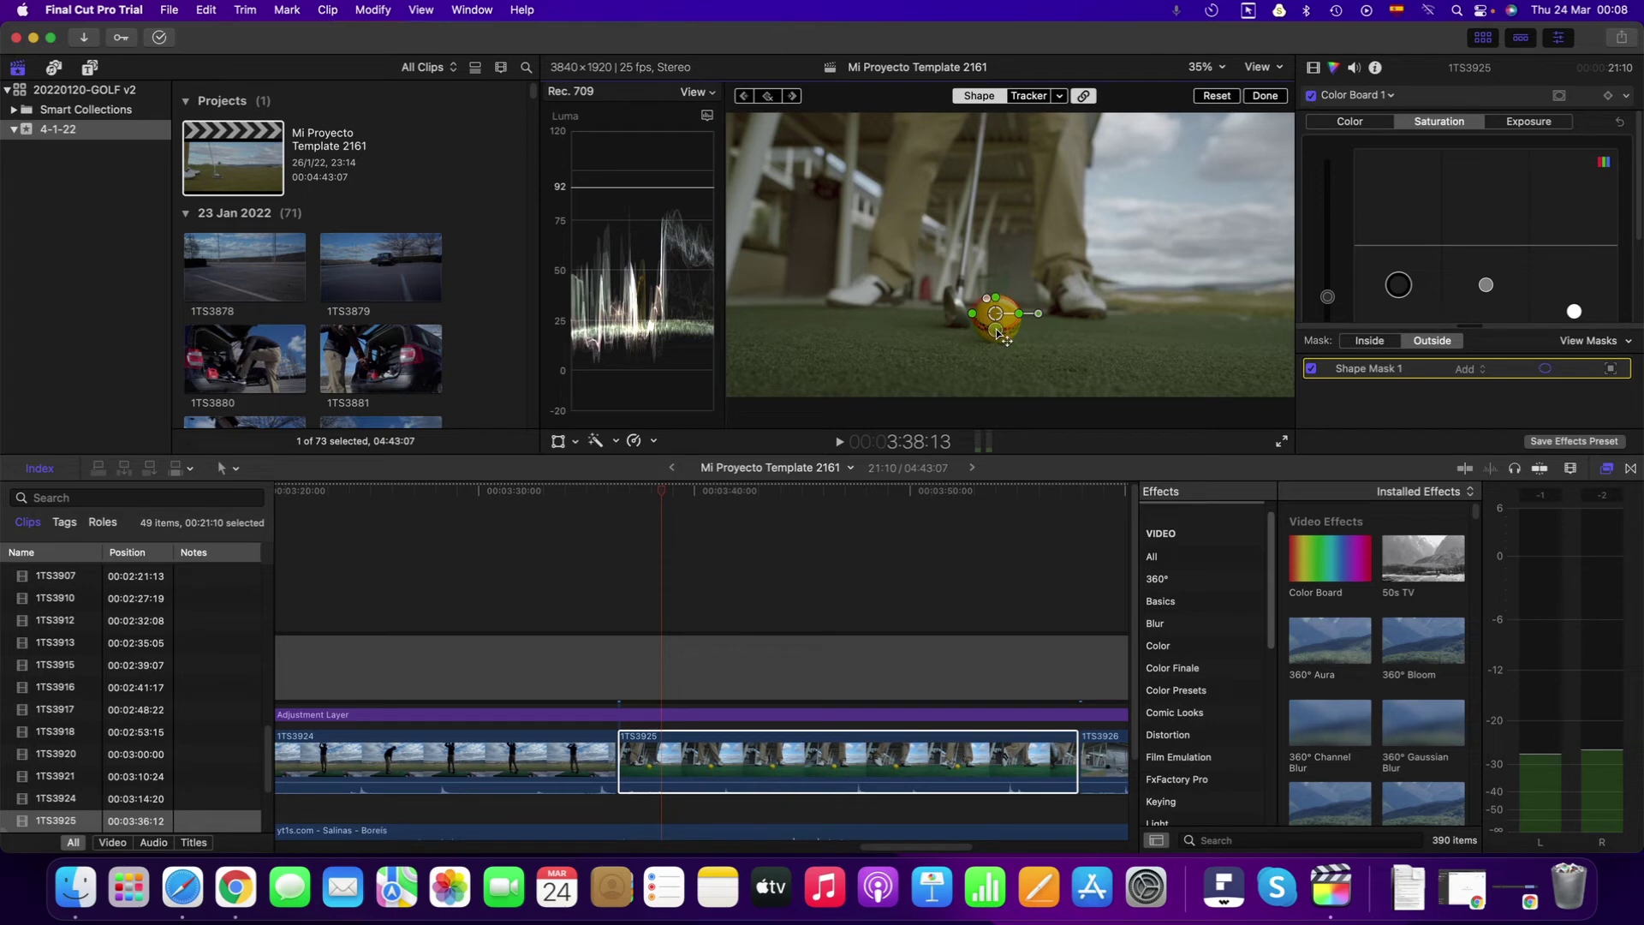
left_click_drag(972, 314, 1004, 331)
left_click_drag(1000, 333, 1001, 339)
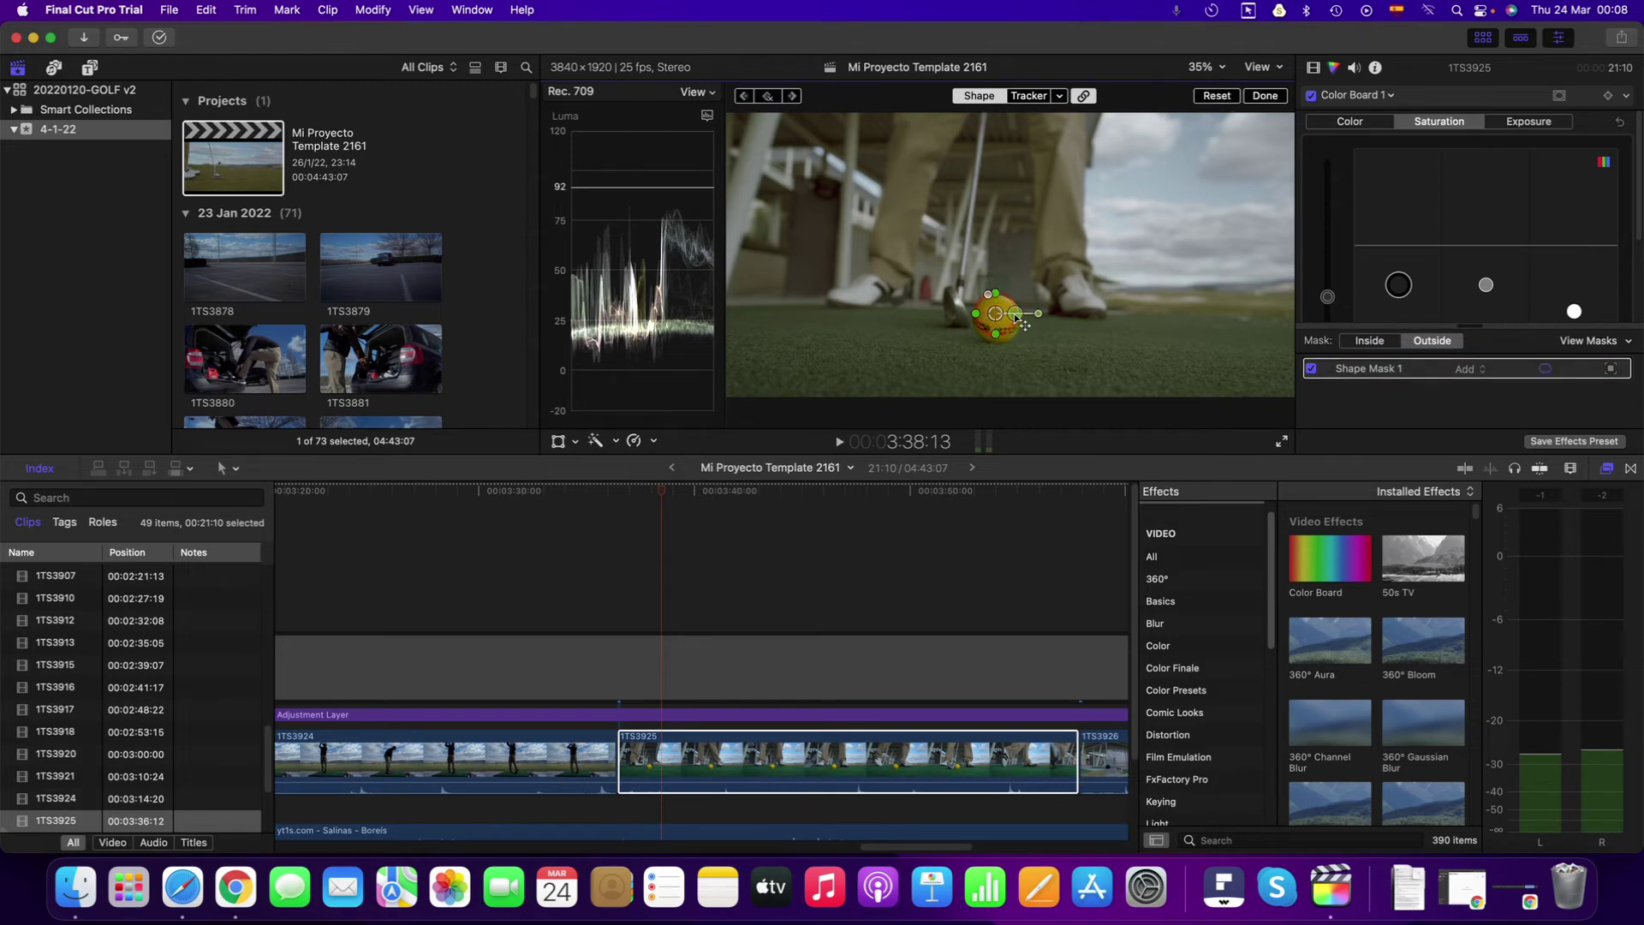
left_click_drag(1017, 317, 1020, 321)
Replay from just before the swing, then narrow the mask where it drifts off the ball.
left_click_drag(664, 491, 643, 497)
left_click(840, 442)
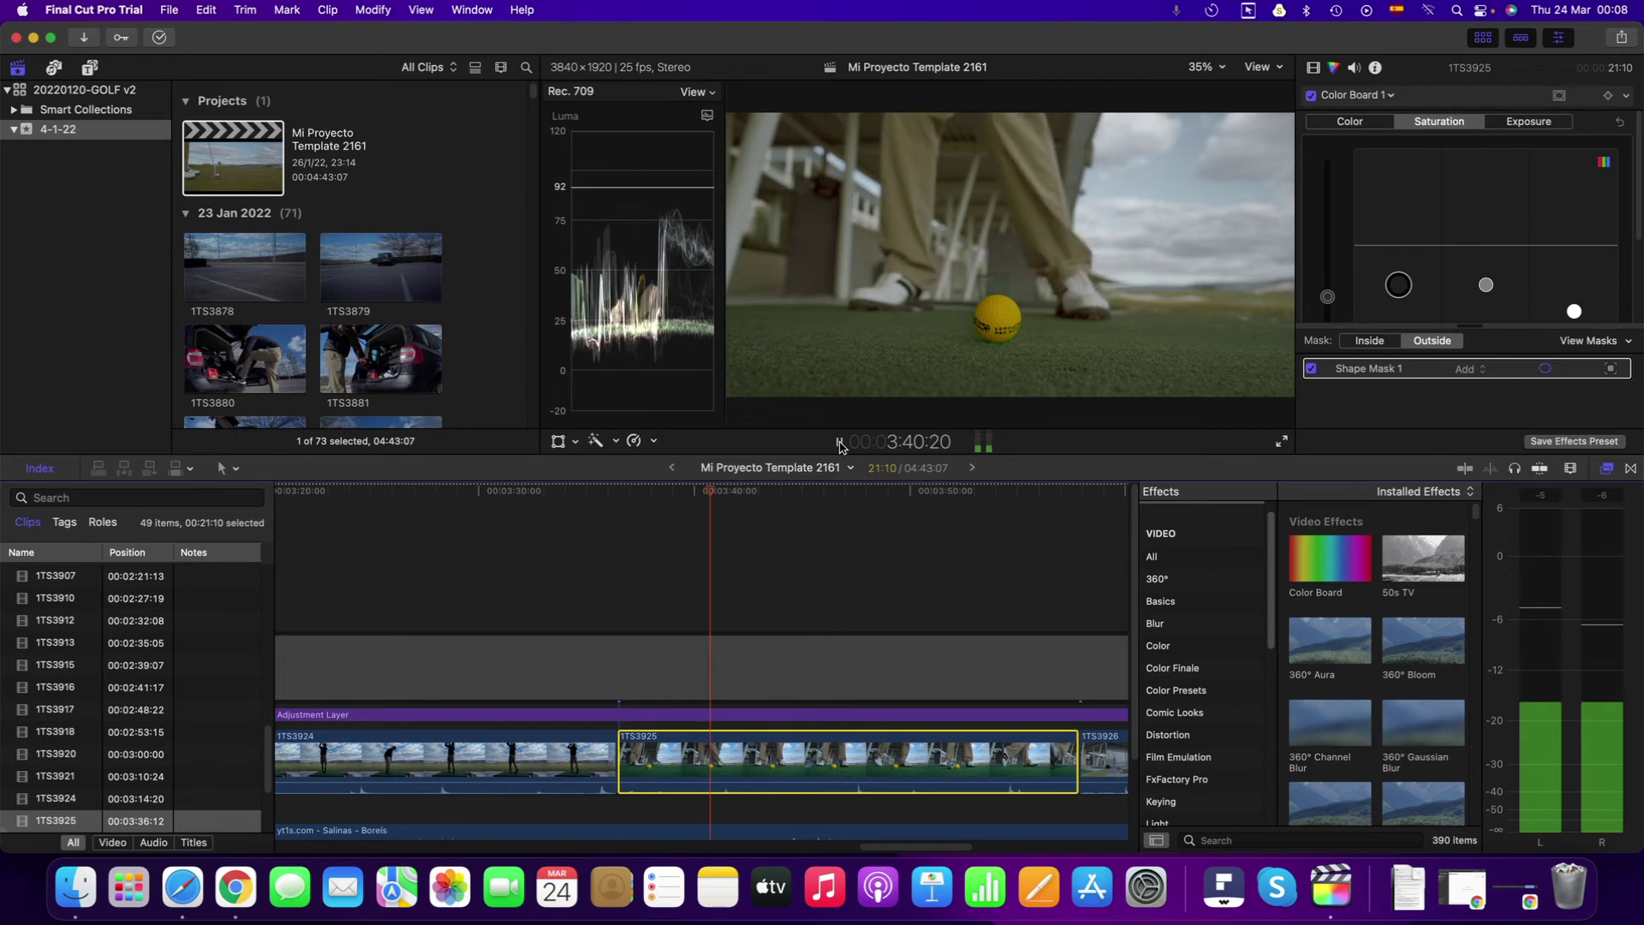
left_click(840, 443)
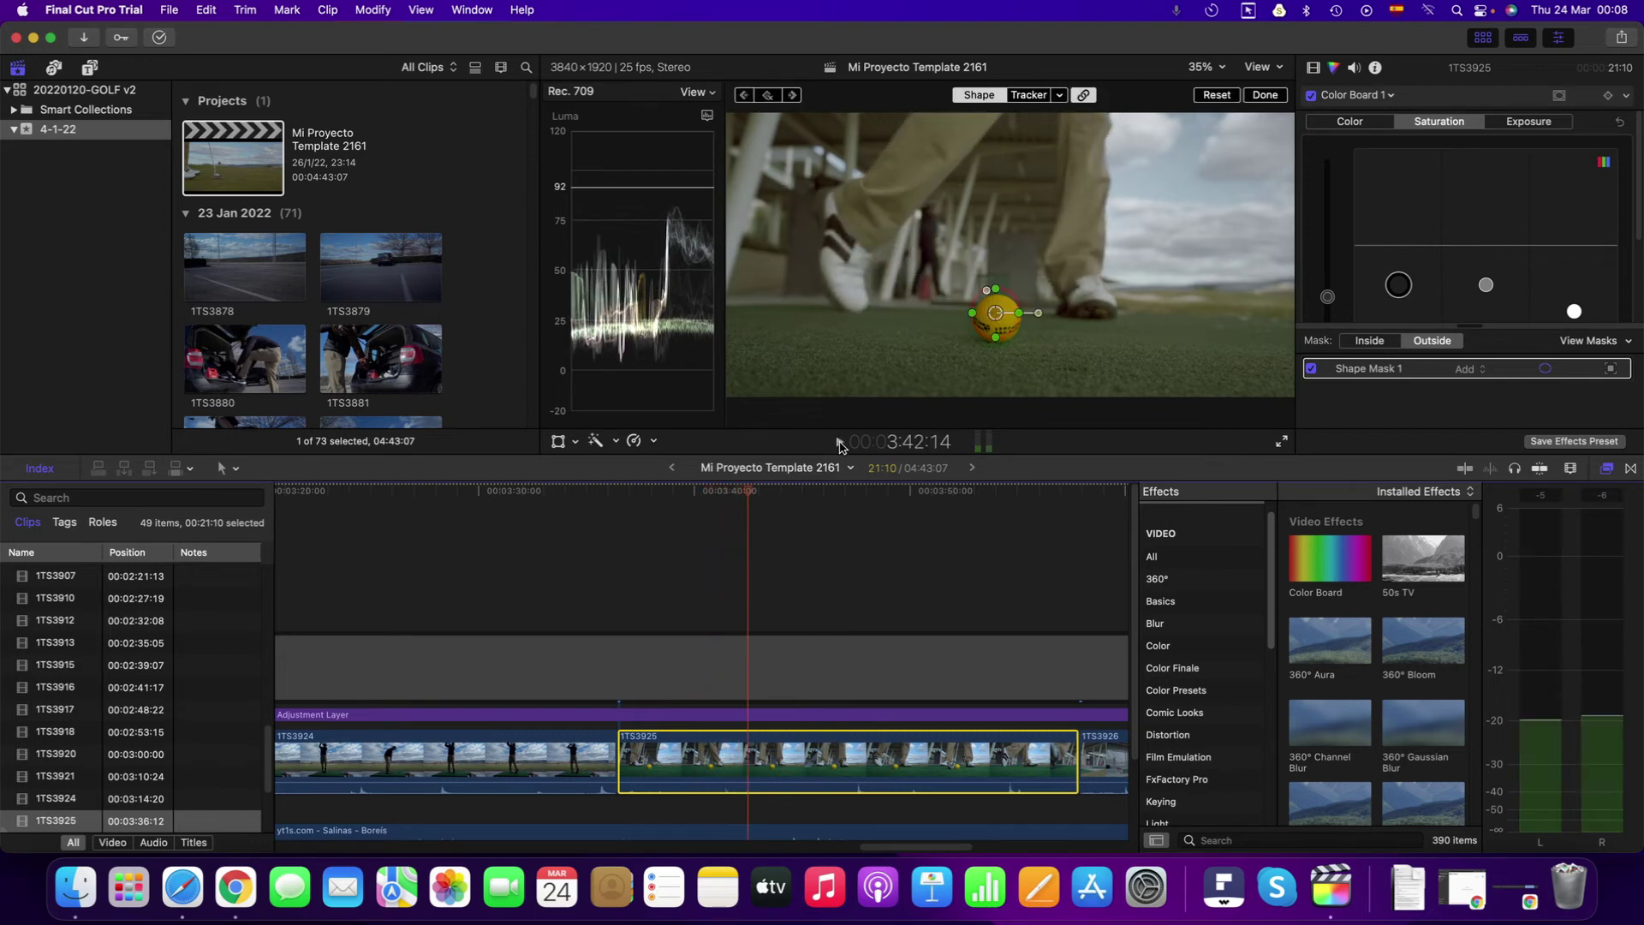
left_click(999, 297)
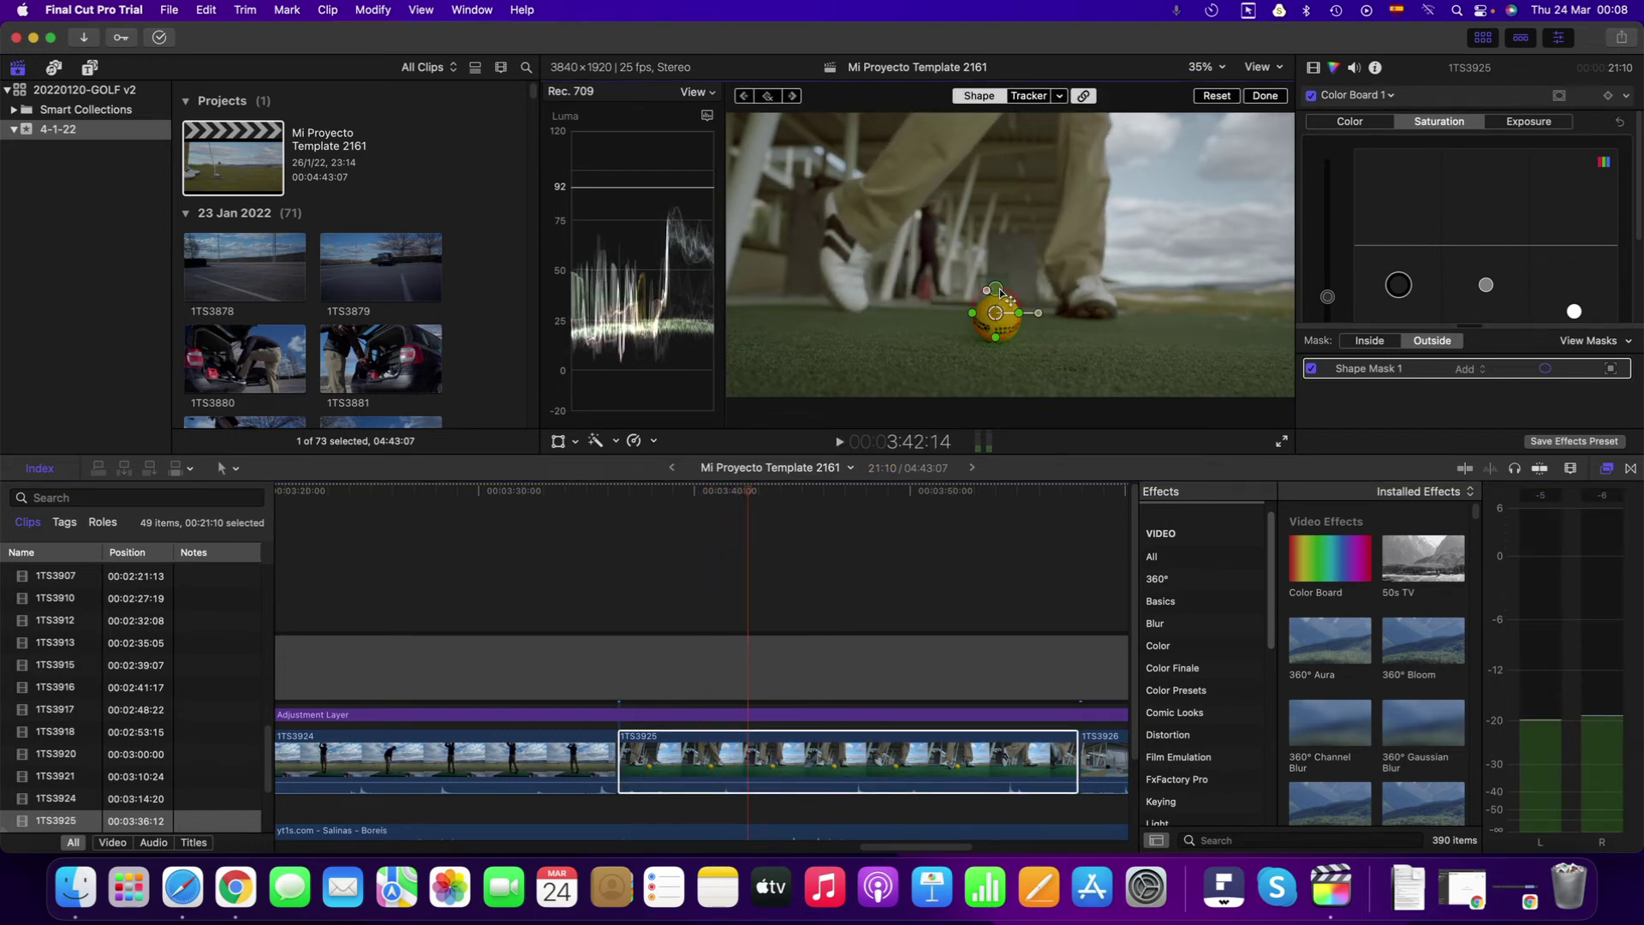
left_click_drag(1004, 327, 985, 322)
Switch the clip's colour correction to Hue/Saturation Curves in the Color inspector.
left_click(1337, 74)
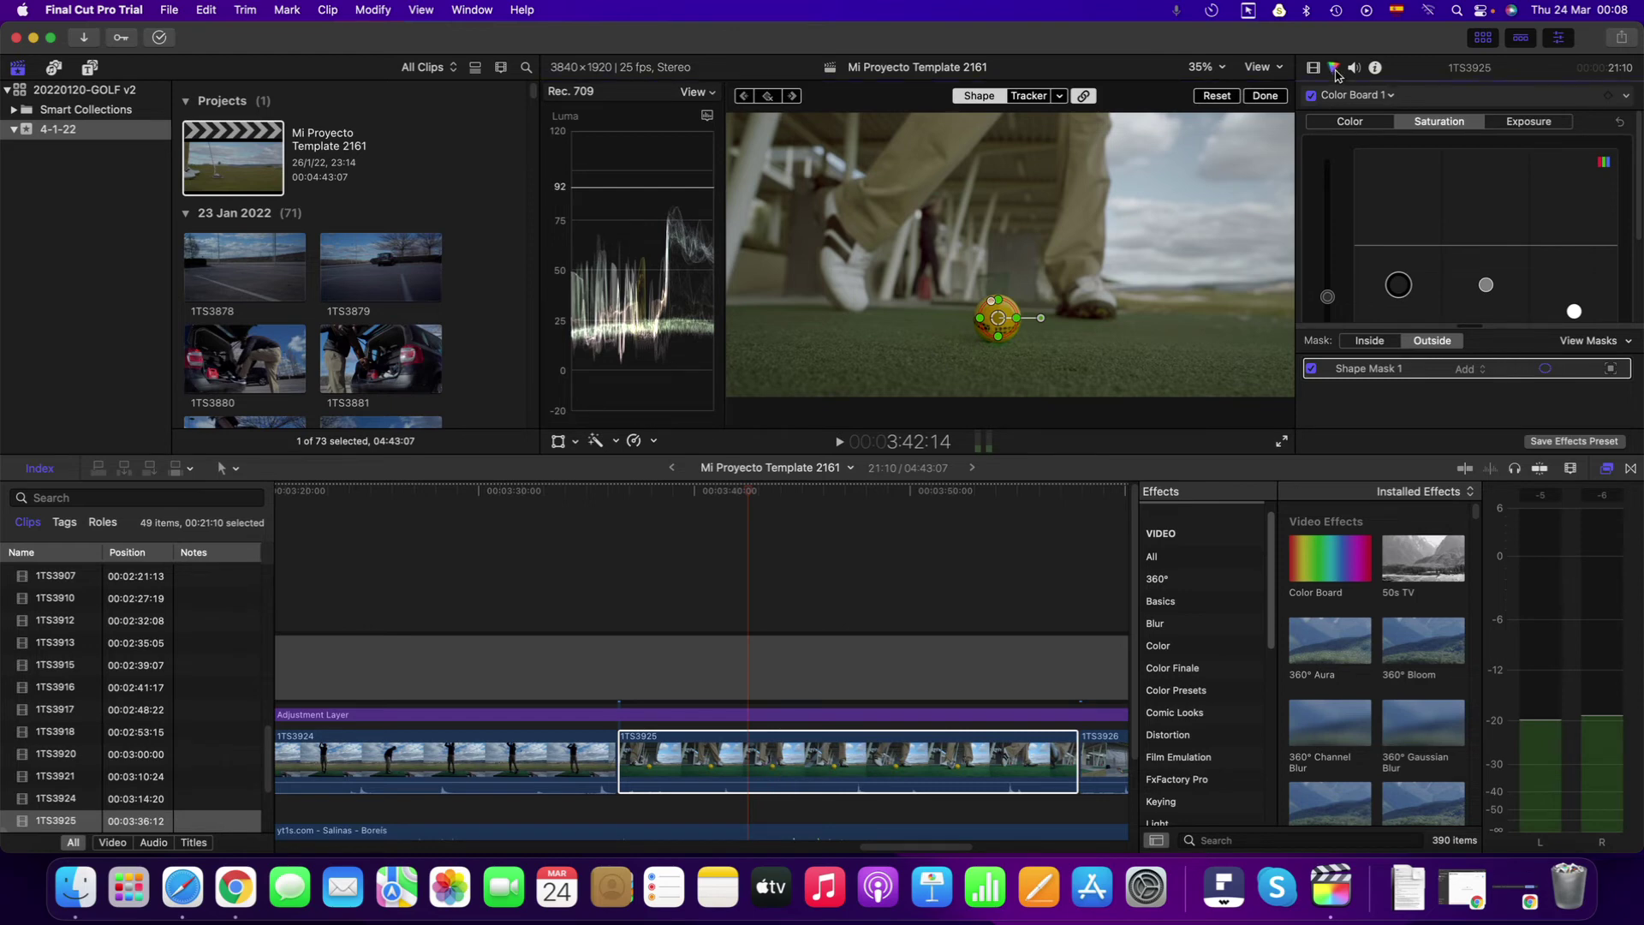
scroll(1461, 206, "down", 3)
scroll(1461, 195, "up", 3)
left_click(1388, 95)
left_click(1381, 263)
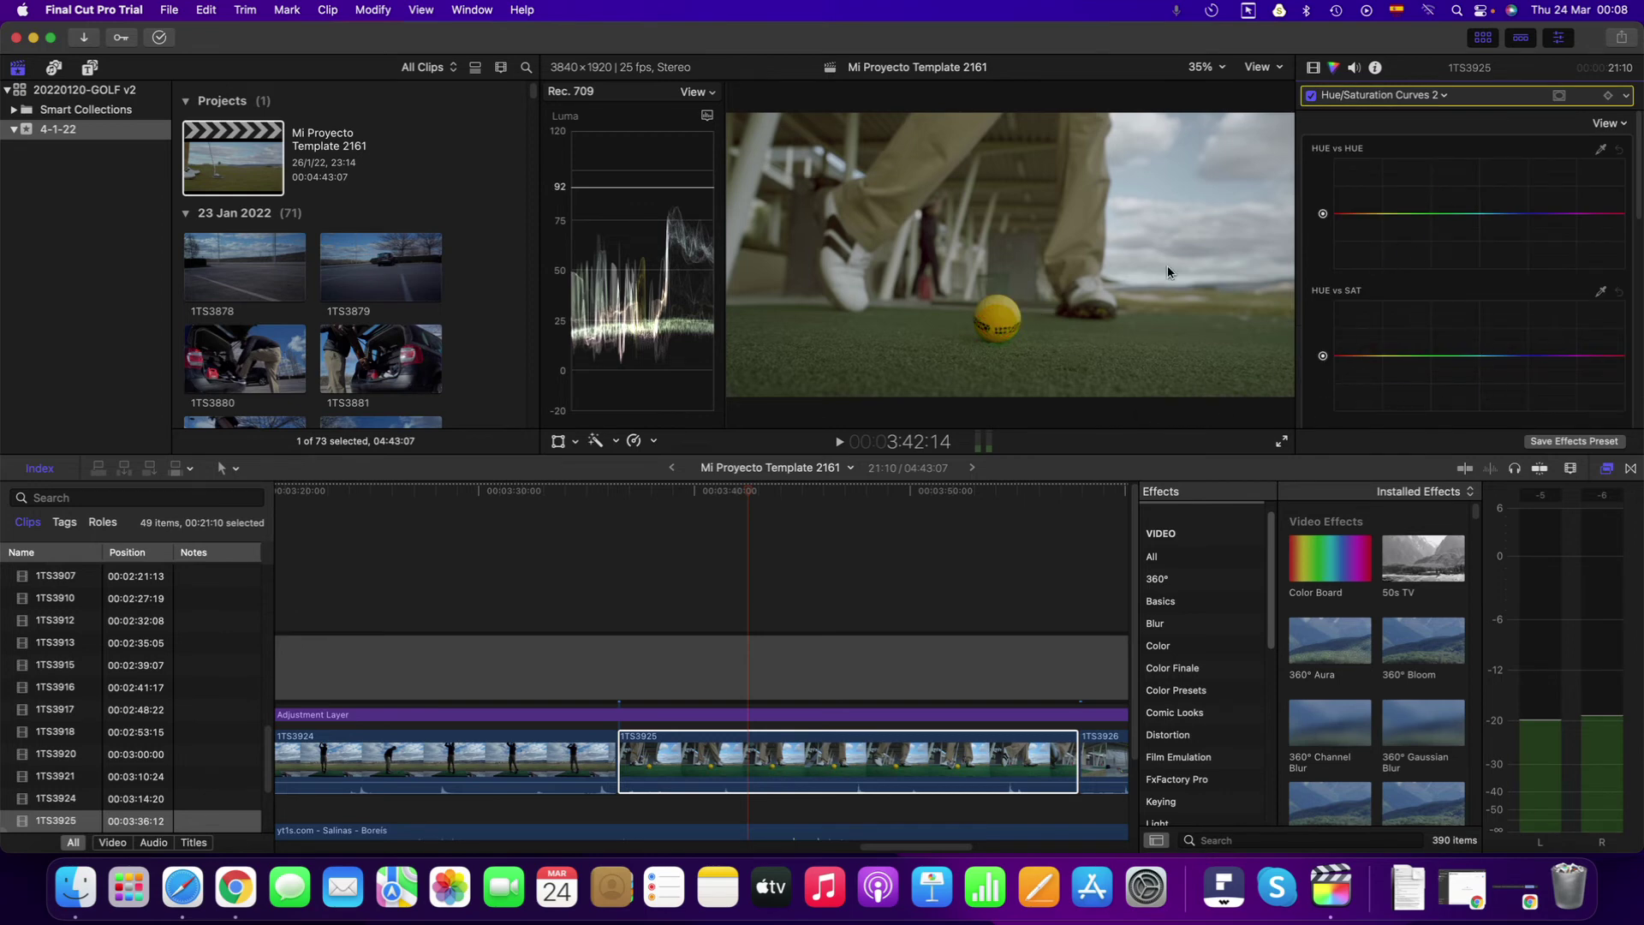
Sample the ball's yellow on the HUE vs SAT curve, raise its saturation, and replay the shot.
left_click(1601, 293)
left_click(1004, 310)
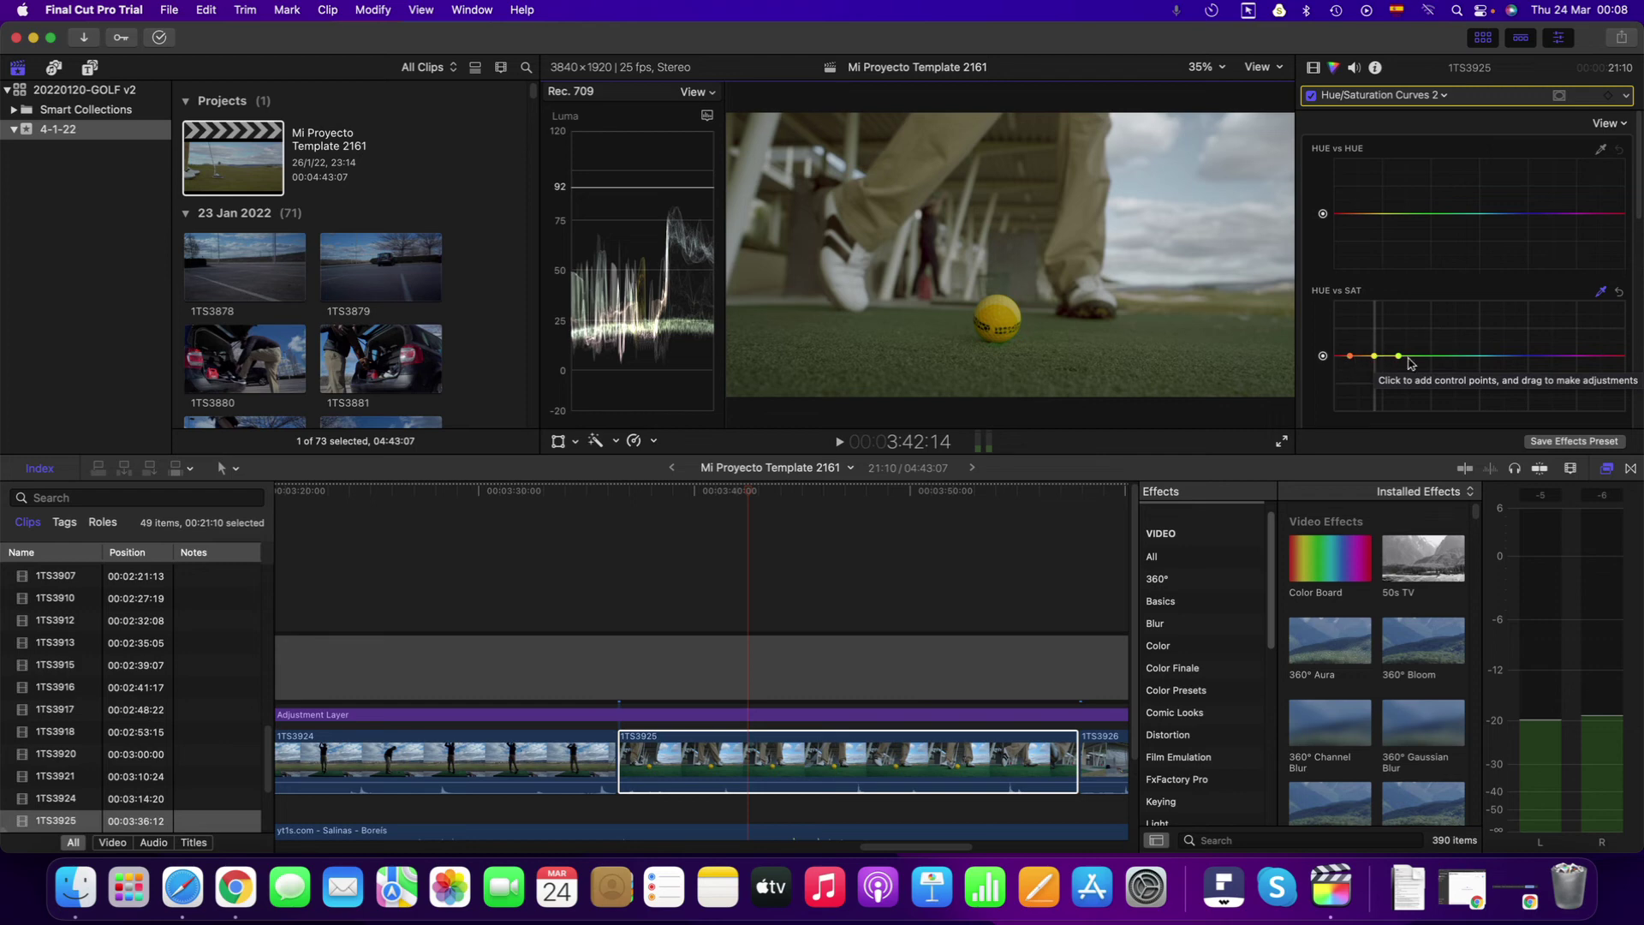
left_click_drag(1374, 357, 1389, 338)
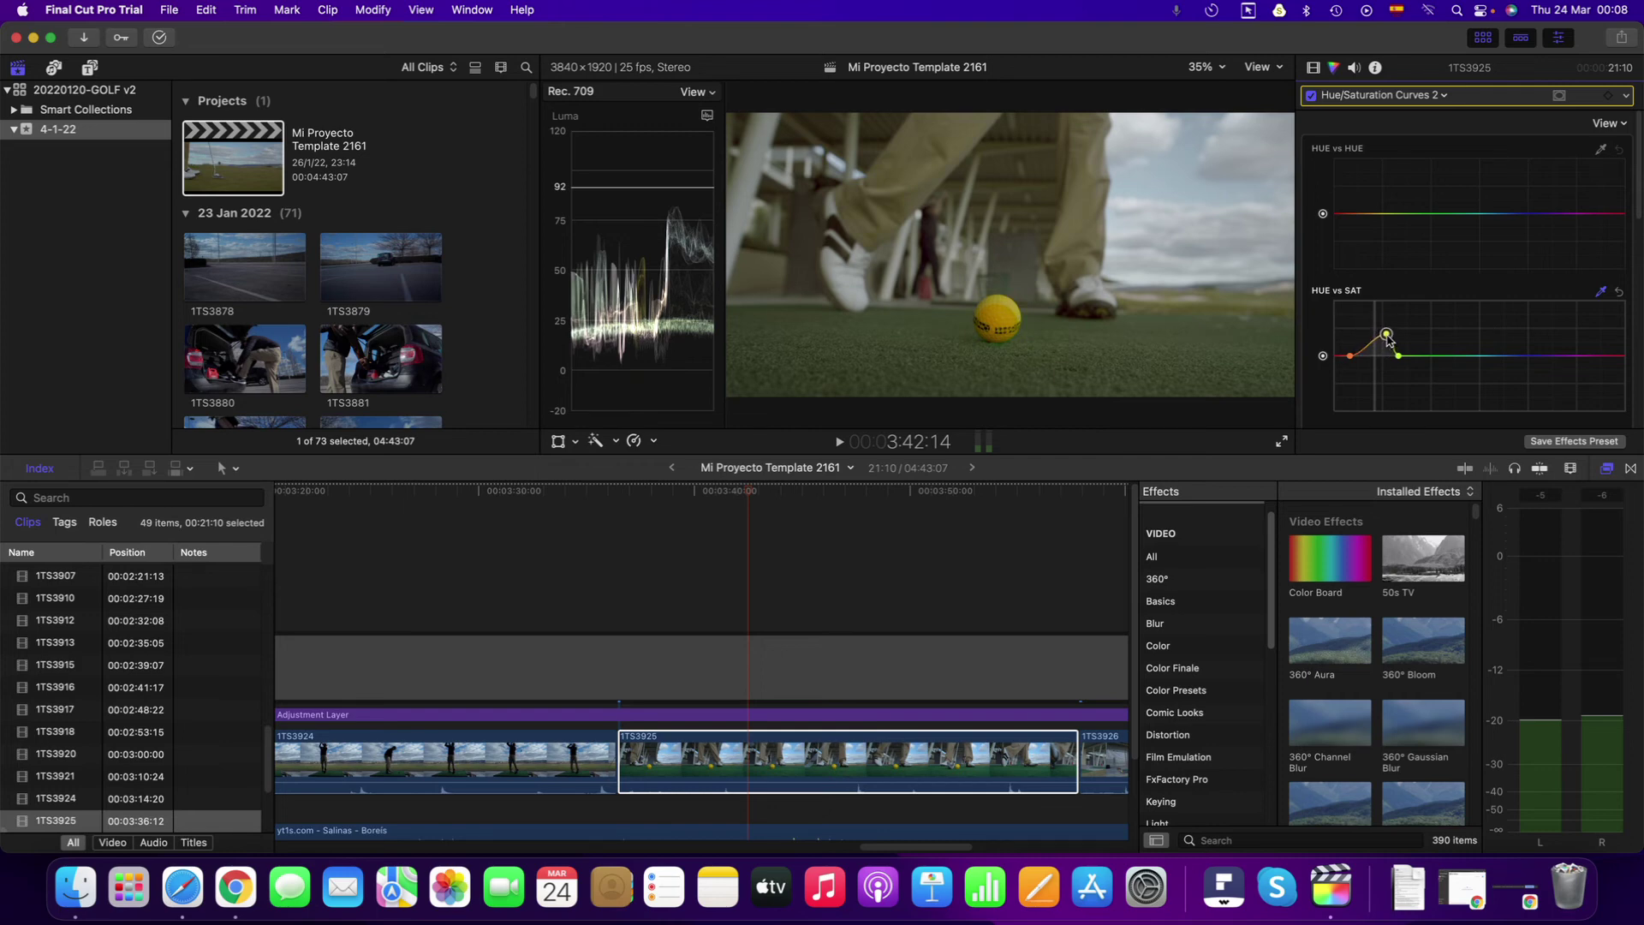
left_click_drag(742, 502, 632, 504)
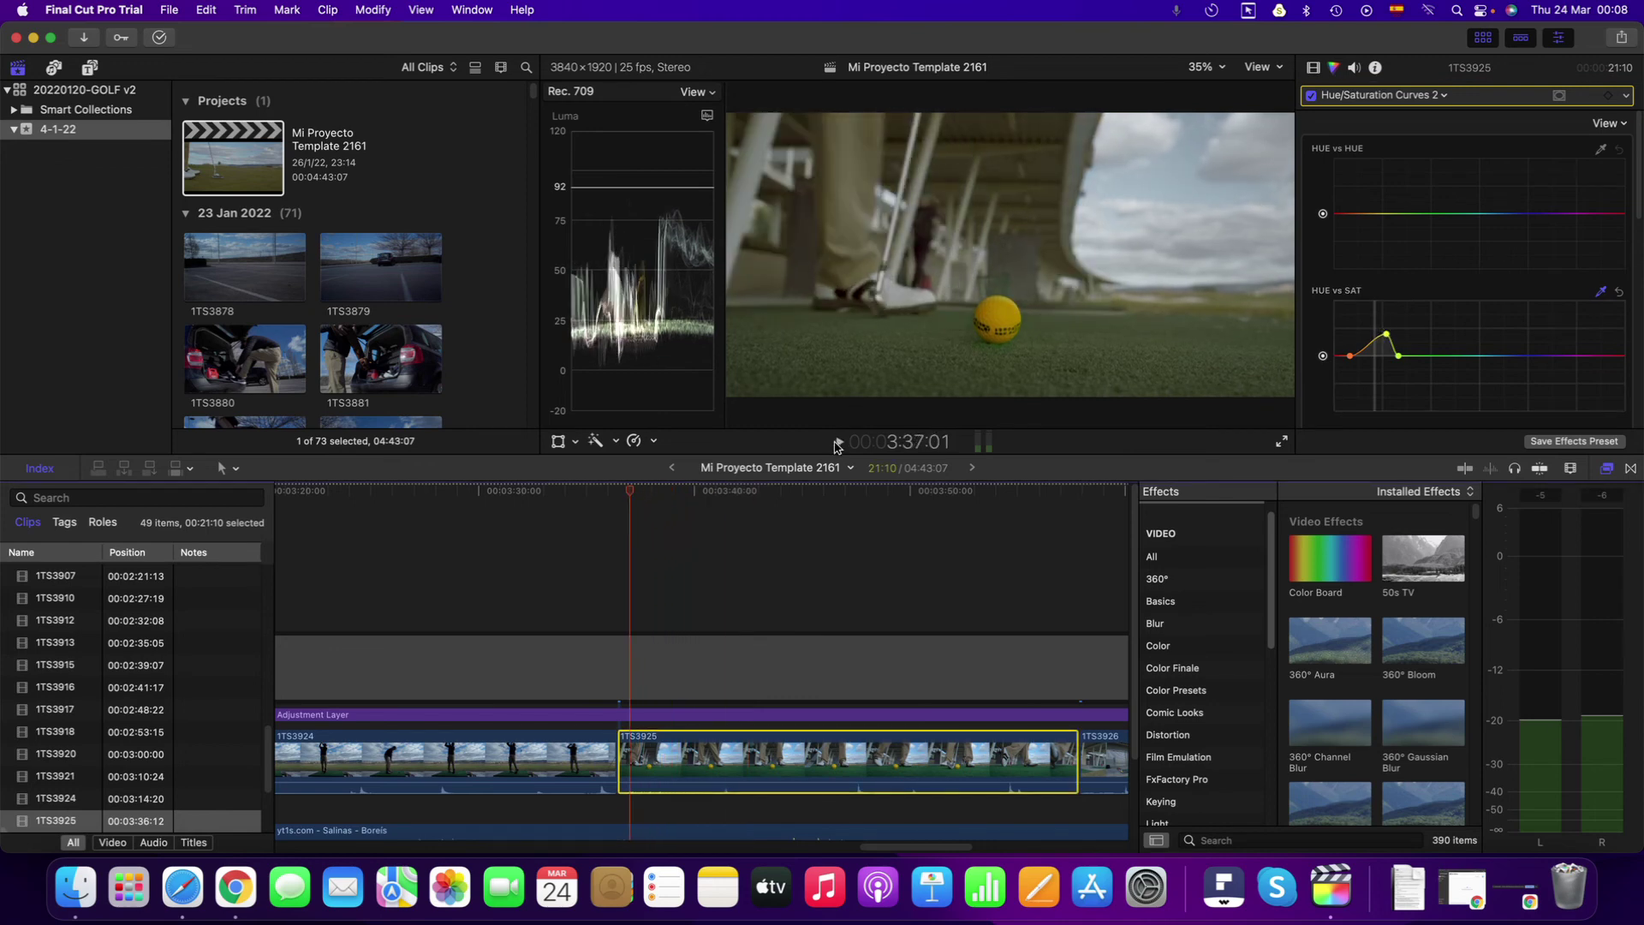
left_click(840, 442)
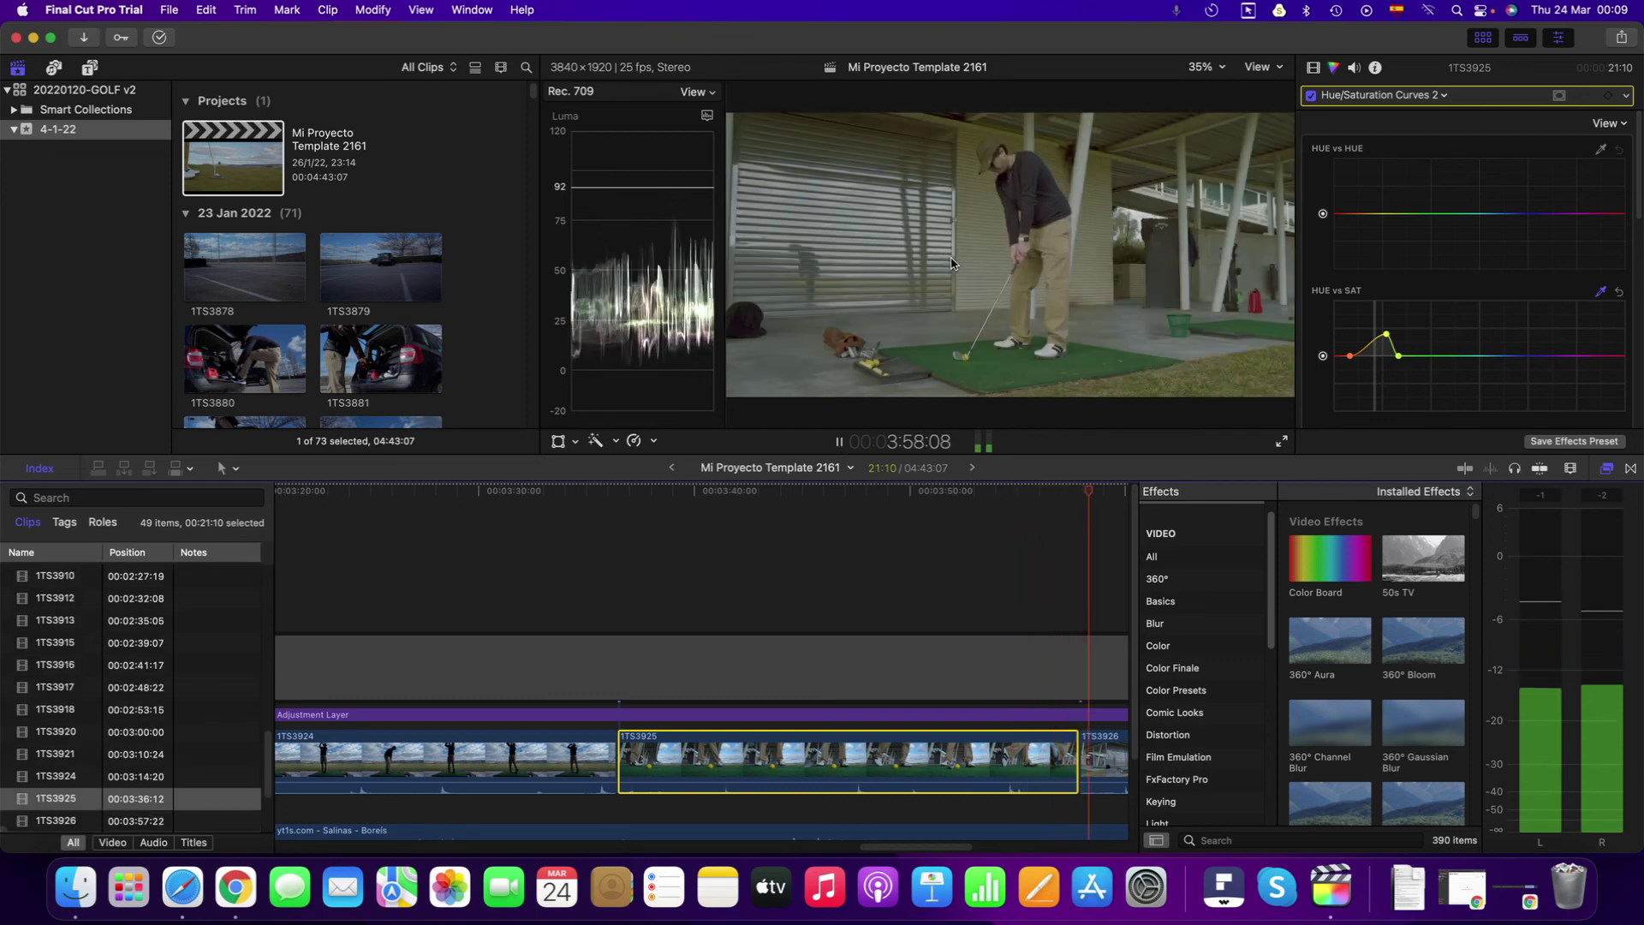
Pause playback of clip 1TS3925 and bring Chrome's Screencastify My Videos library forward.
left_click(842, 446)
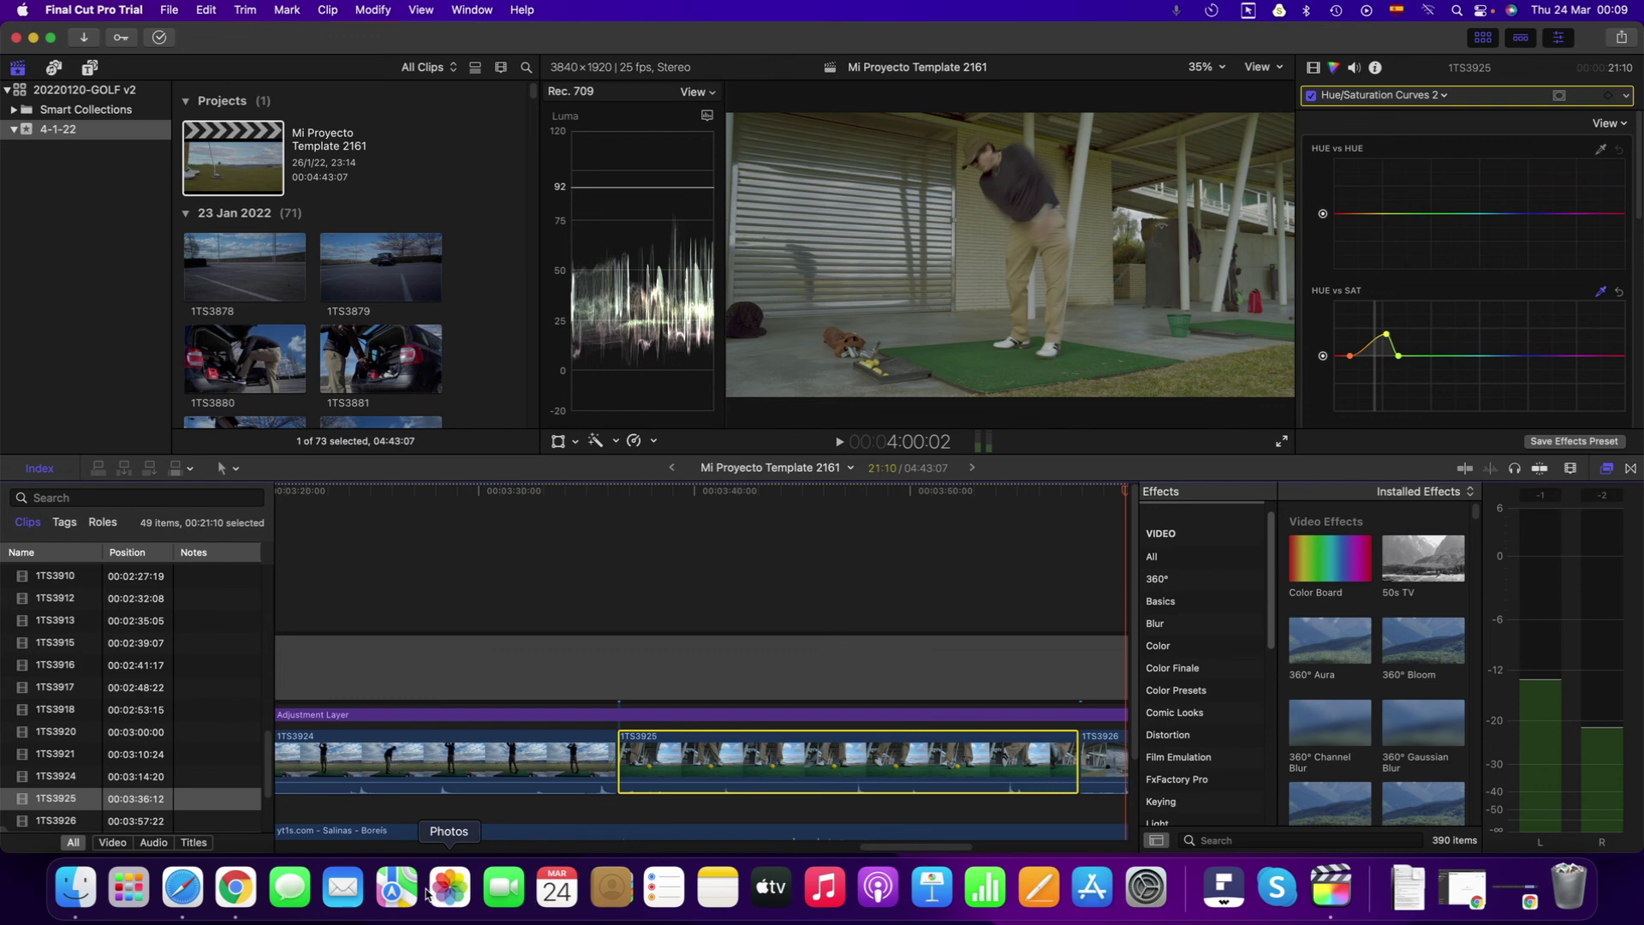
left_click(248, 896)
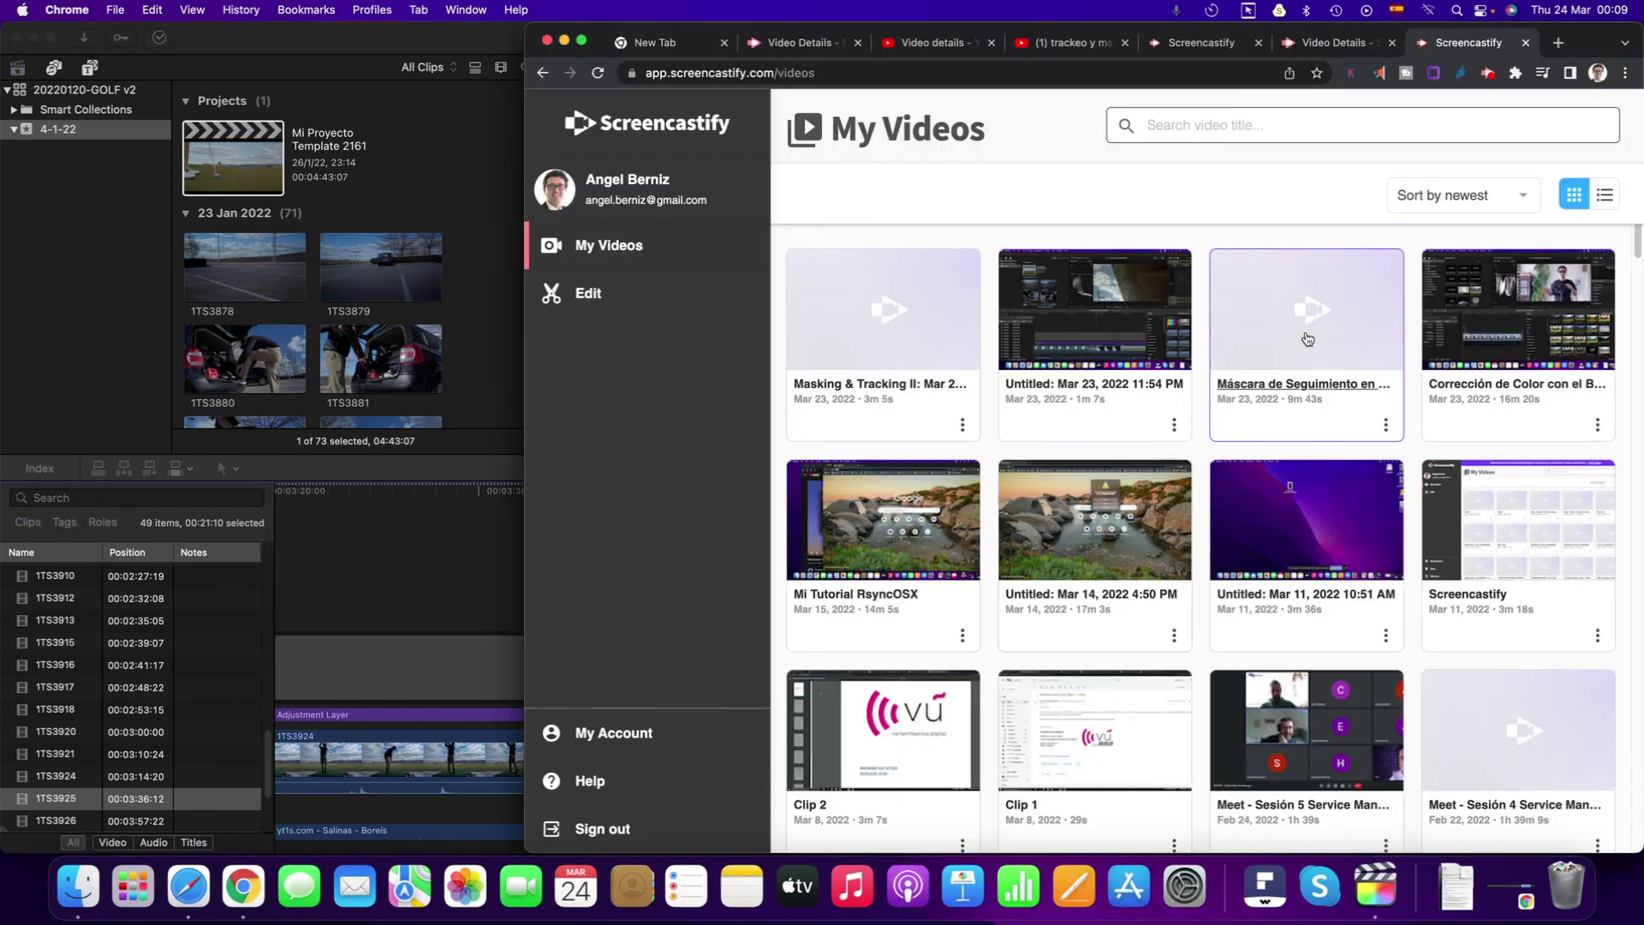